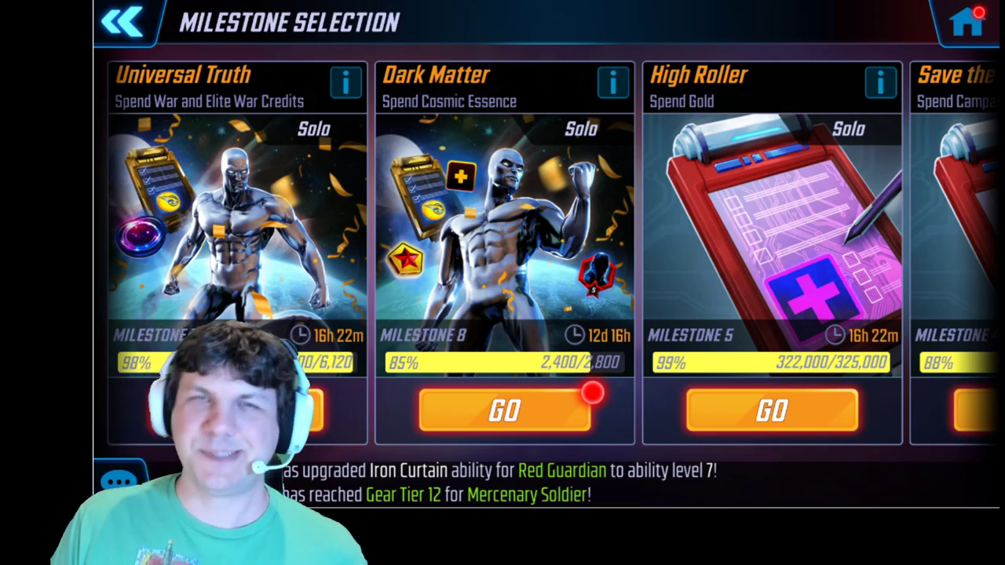
- Review the Dark Matter milestones and scoring explanation, then return to the milestone events list
click(593, 395)
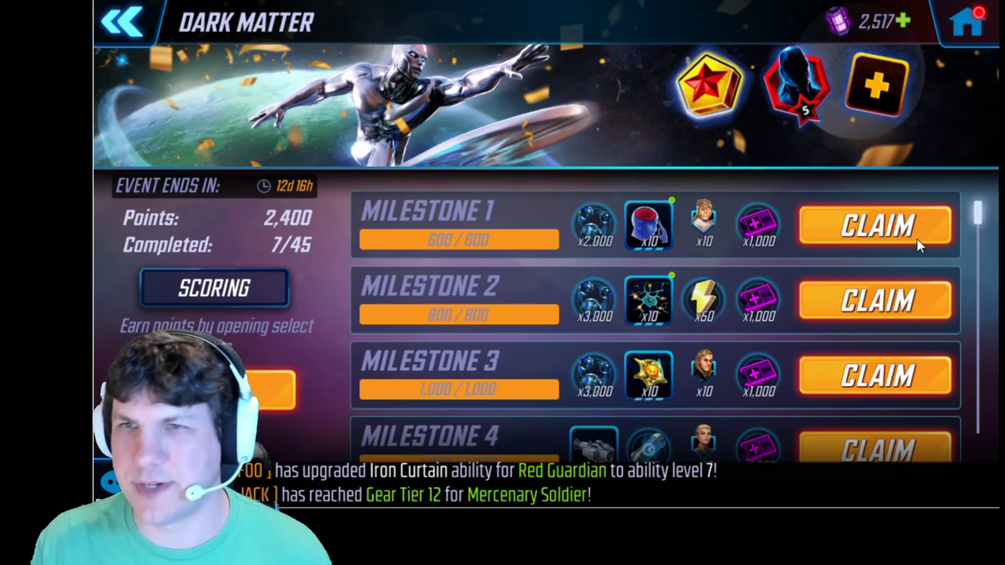
drag(978, 219, 987, 469)
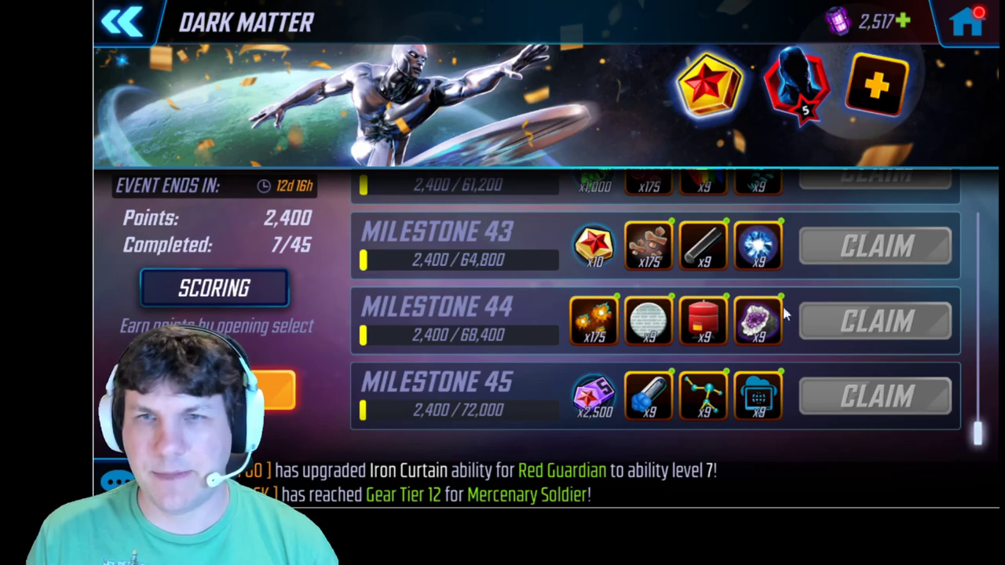
click(217, 292)
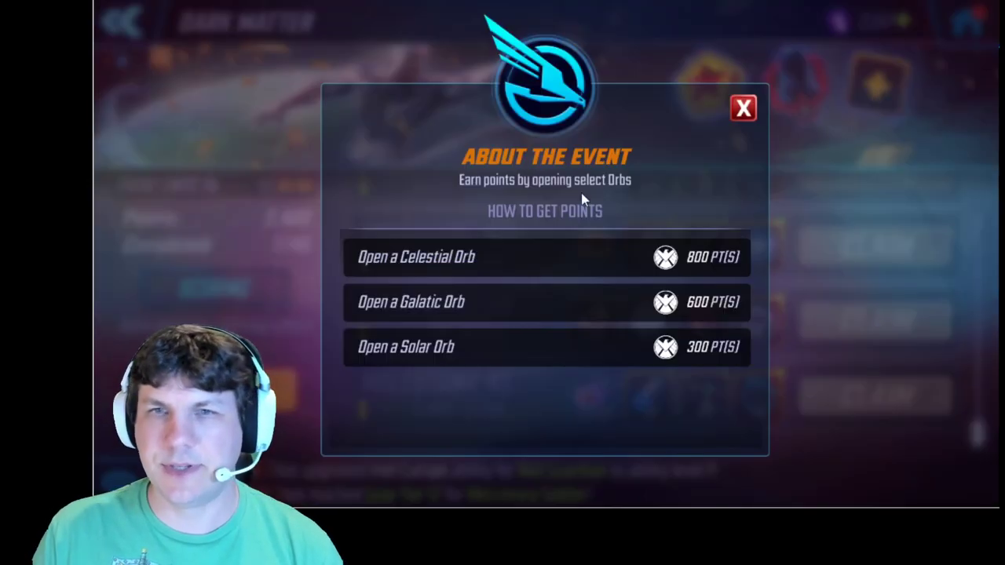
click(743, 95)
click(124, 22)
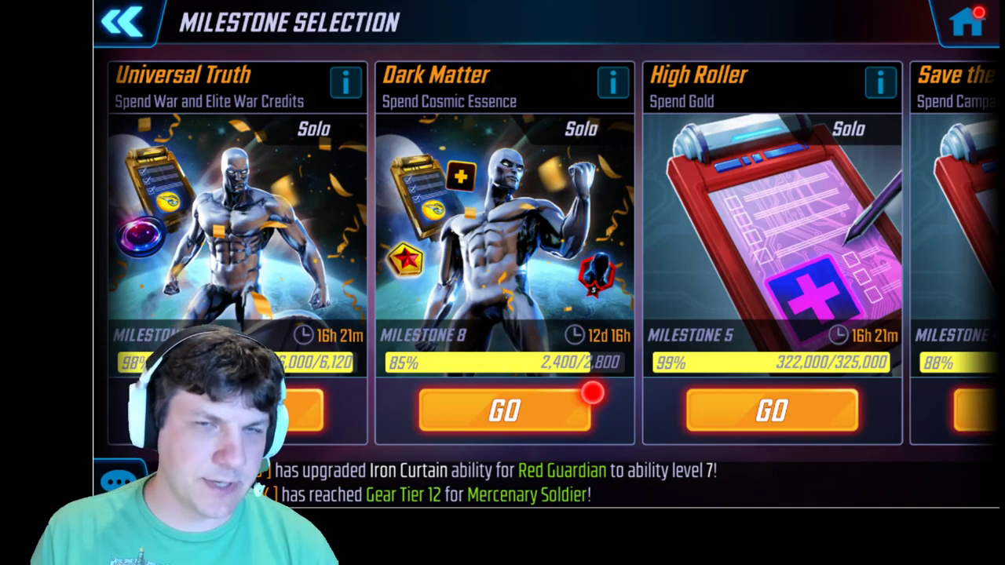
click(282, 420)
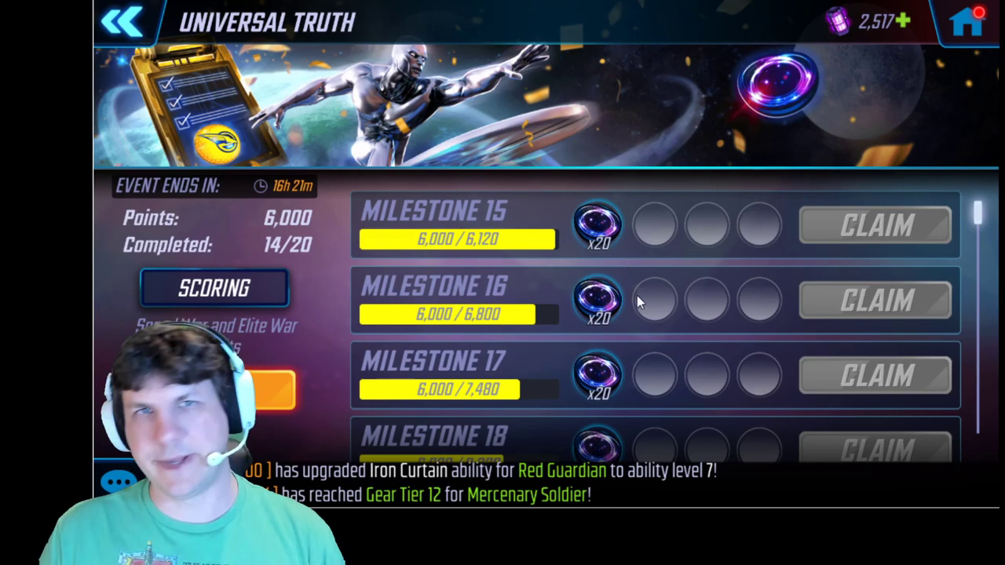
click(214, 286)
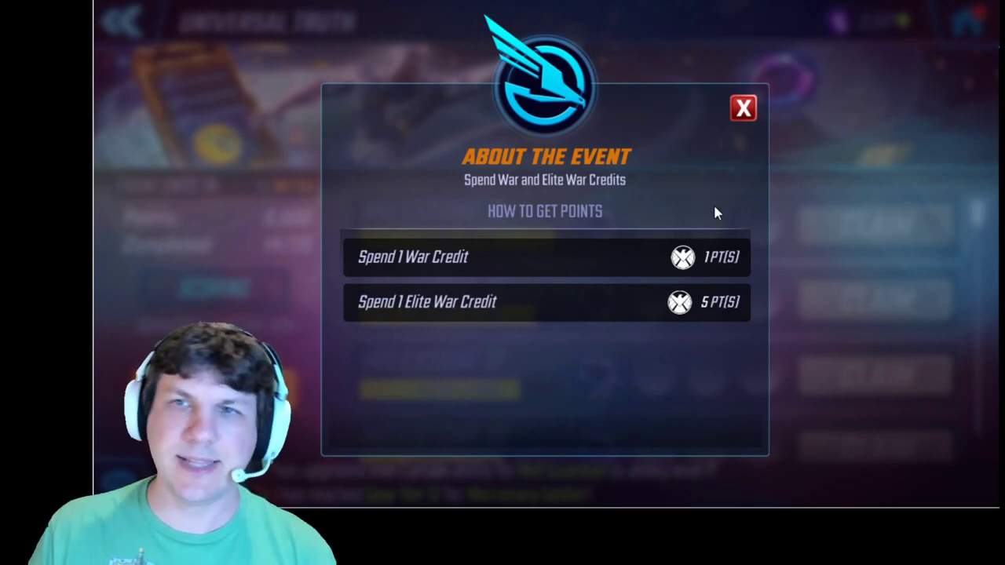
click(744, 108)
scroll(944, 355, up, 5)
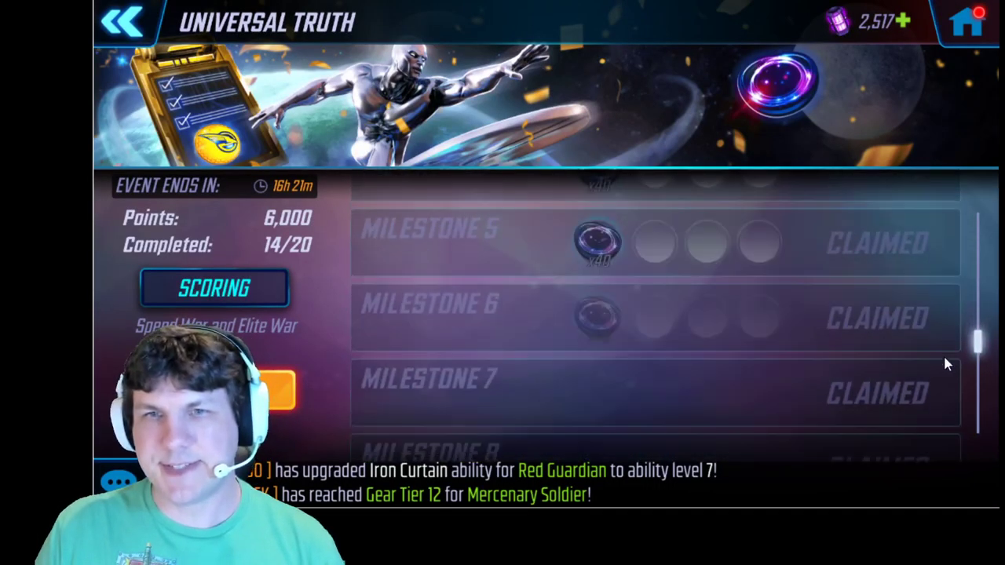
scroll(952, 423, down, 4)
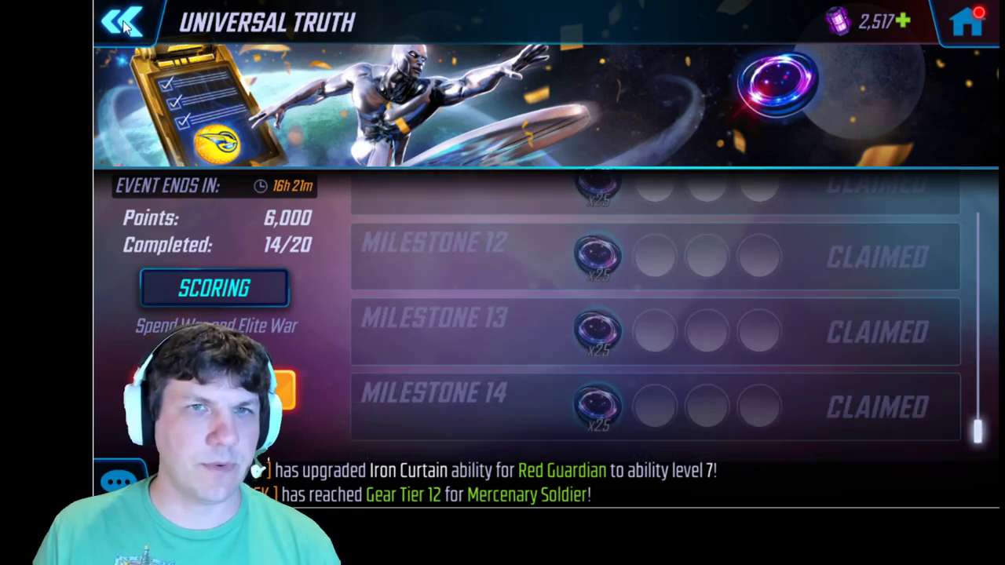
key(Escape)
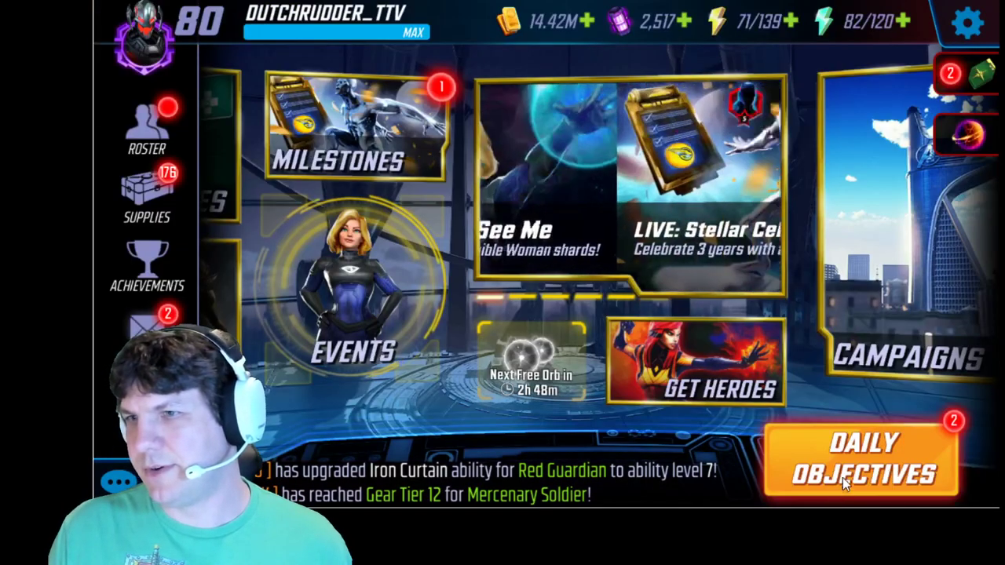
- Check the Daily Raid Battles, Real-Time Arena Contender and Daily Arena Battles rewards, then return home
click(843, 478)
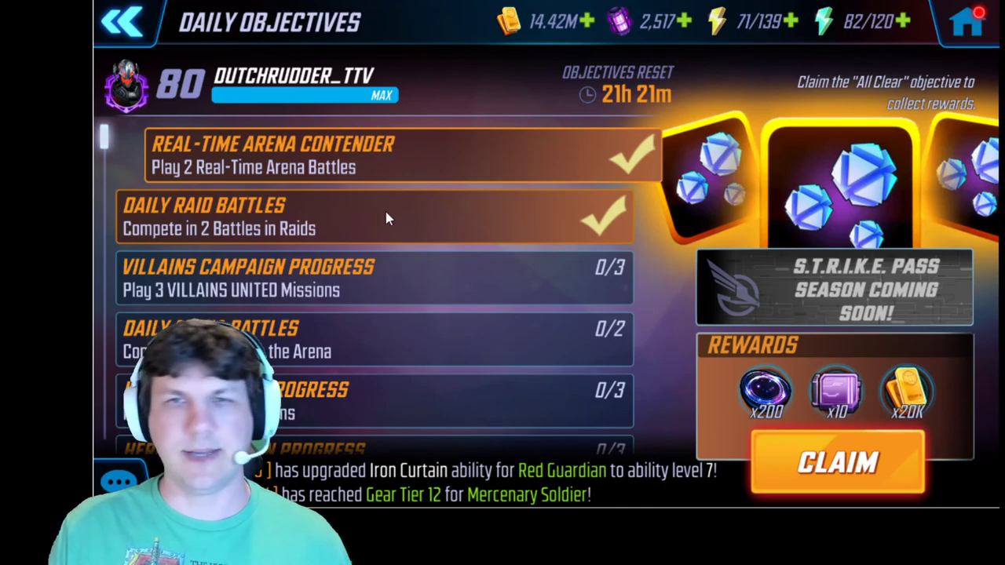
click(380, 210)
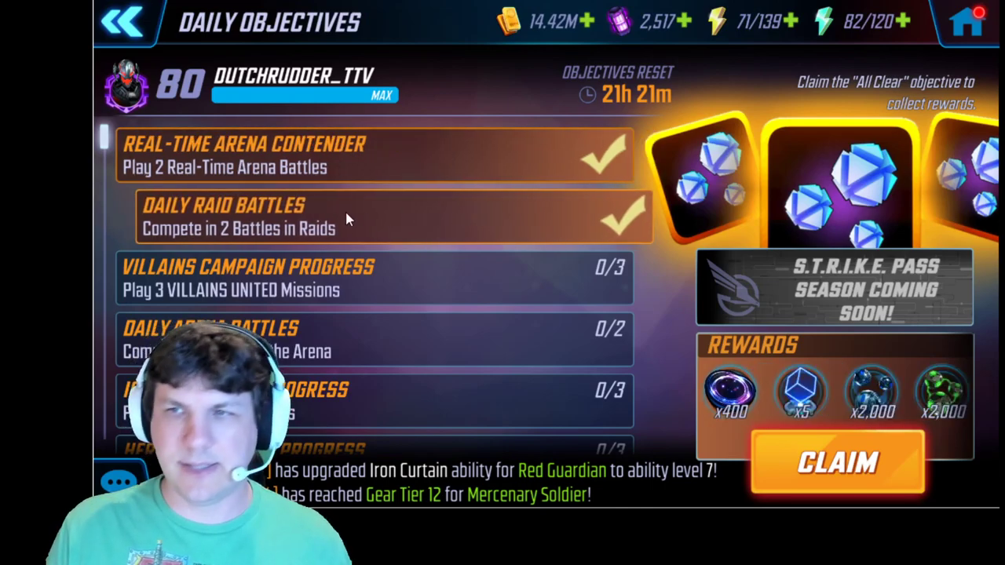
click(383, 160)
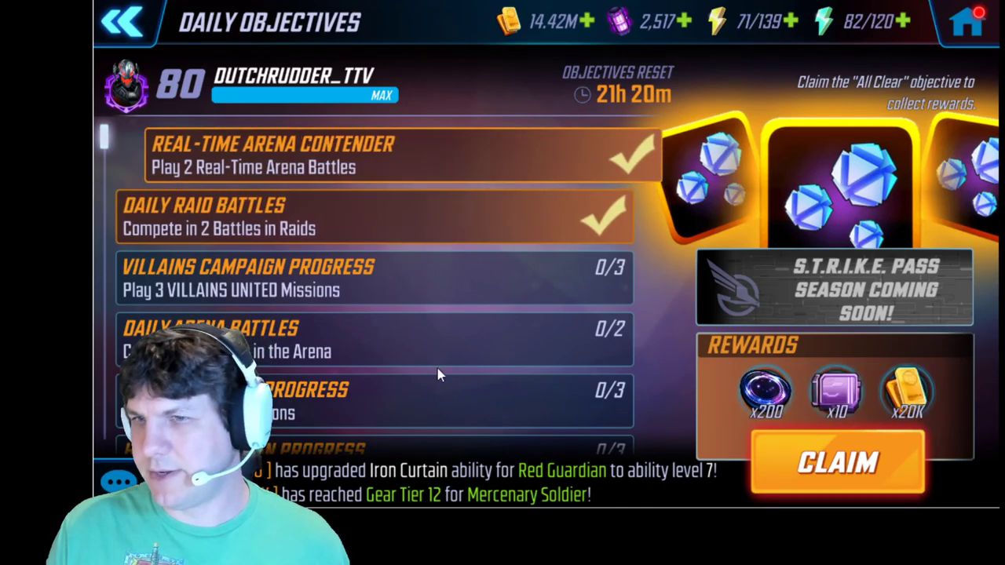
click(459, 338)
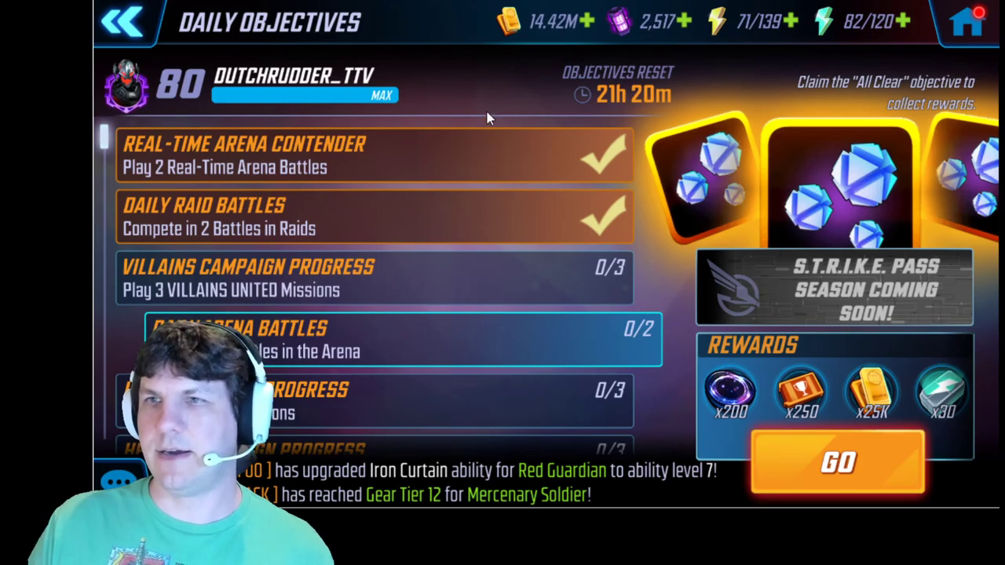
click(122, 21)
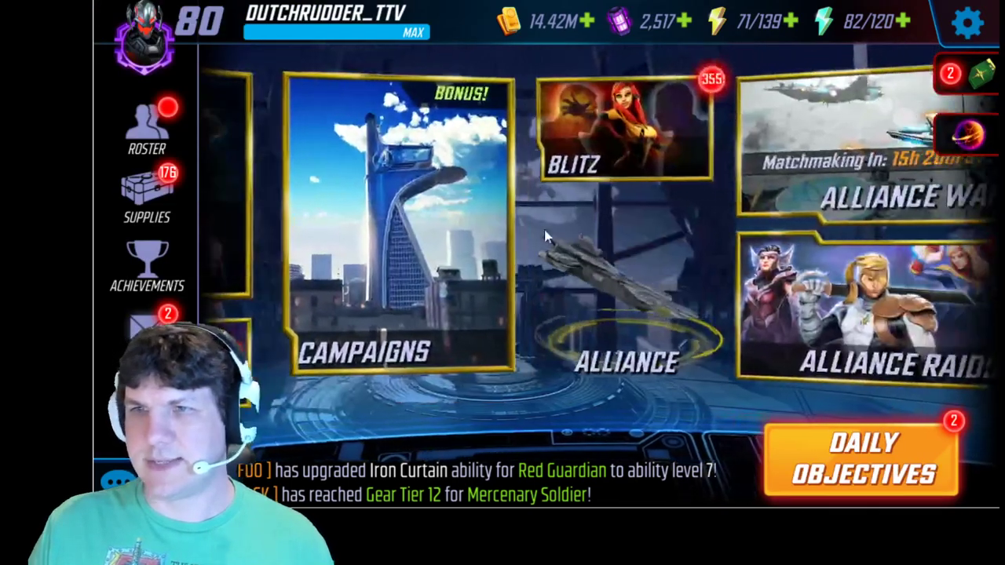
- View The Nexus campaign rewards, then the Isotope-8 campaign map from the Campaigns list
click(518, 235)
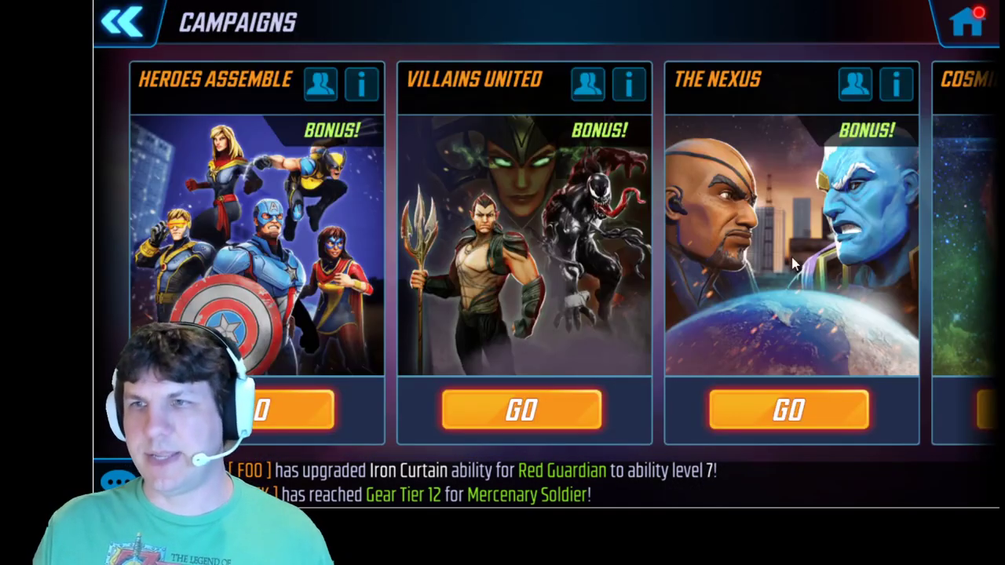
click(758, 413)
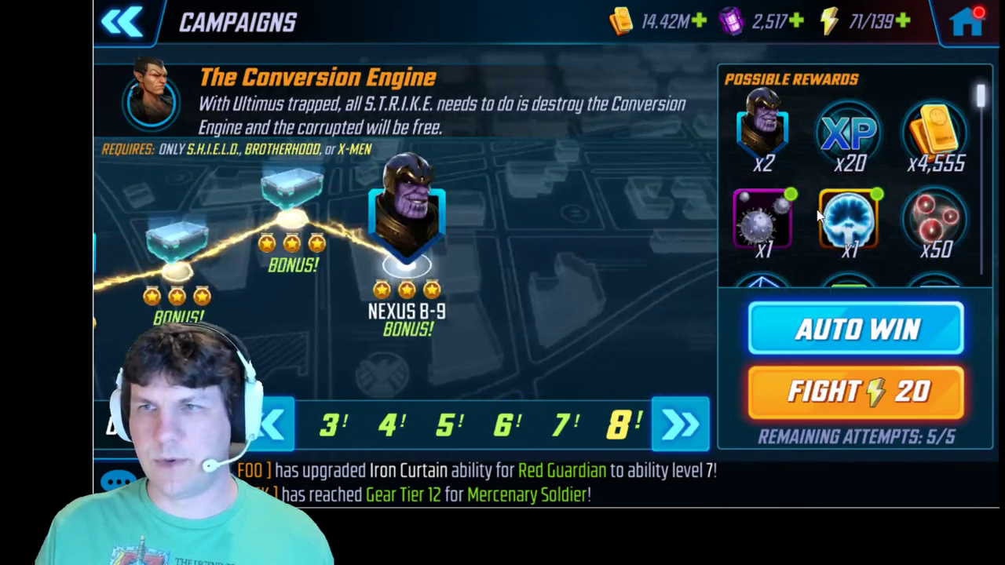
scroll(818, 216, down, 4)
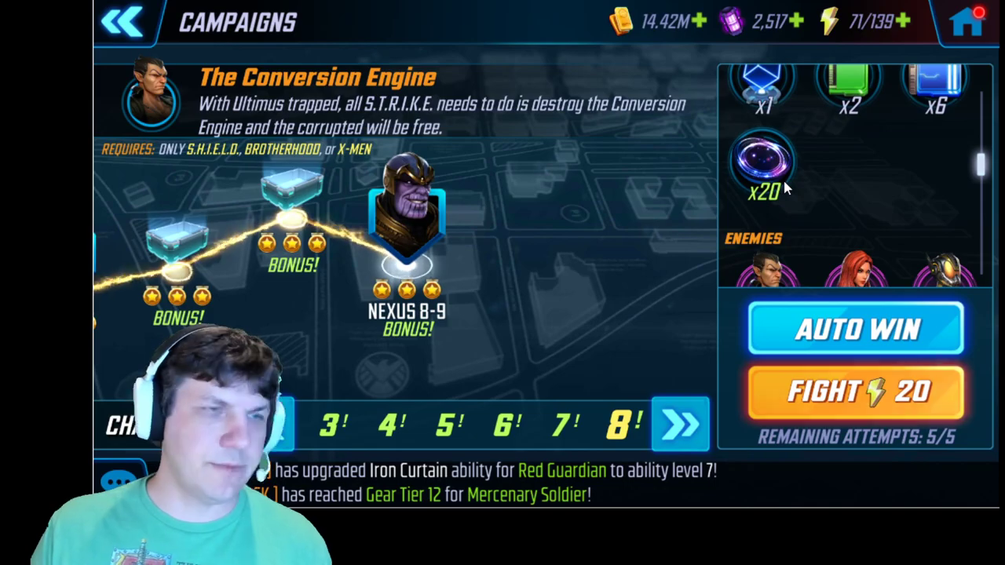
click(128, 30)
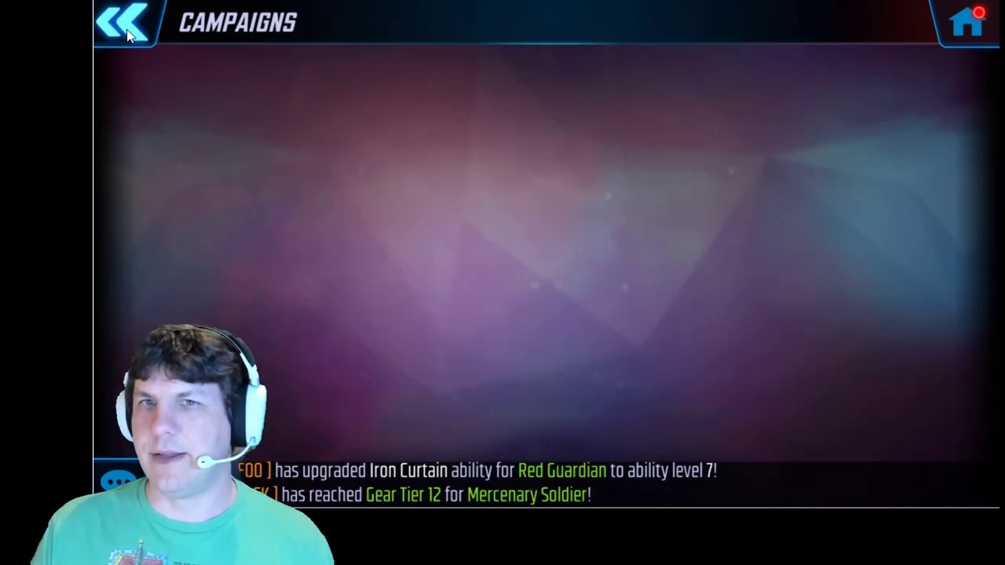
scroll(502, 236, down, 5)
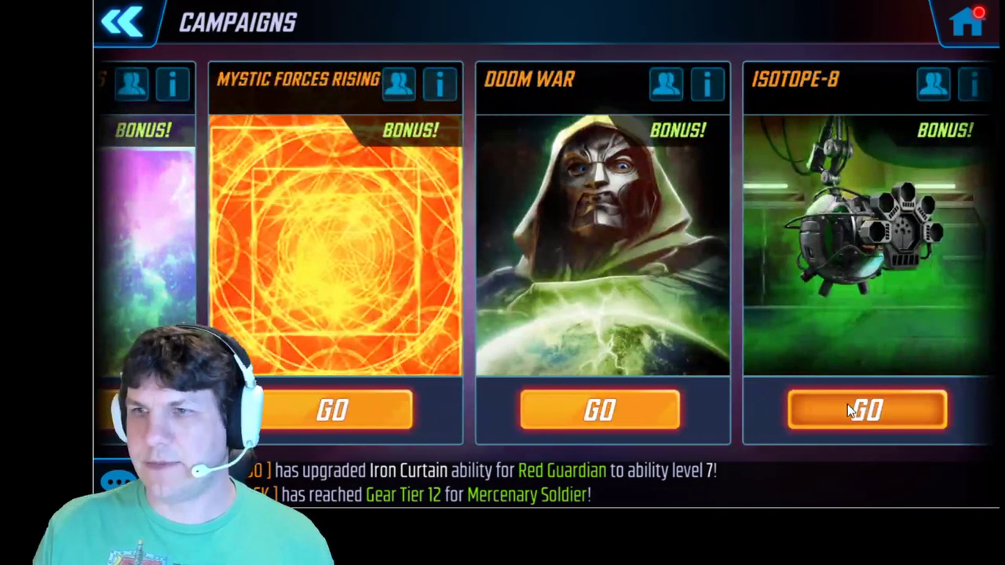
click(851, 410)
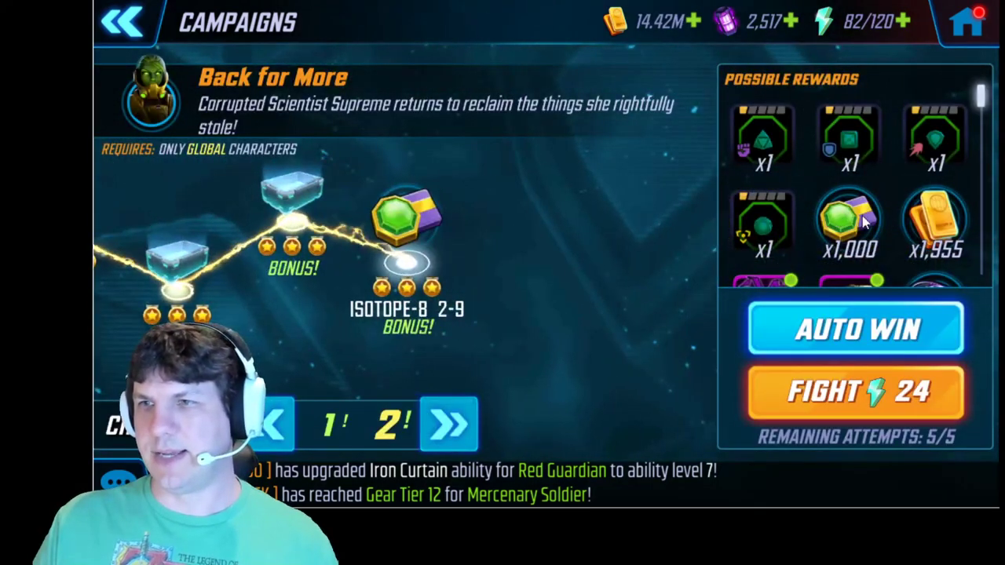
scroll(864, 224, down, 4)
scroll(871, 235, up, 2)
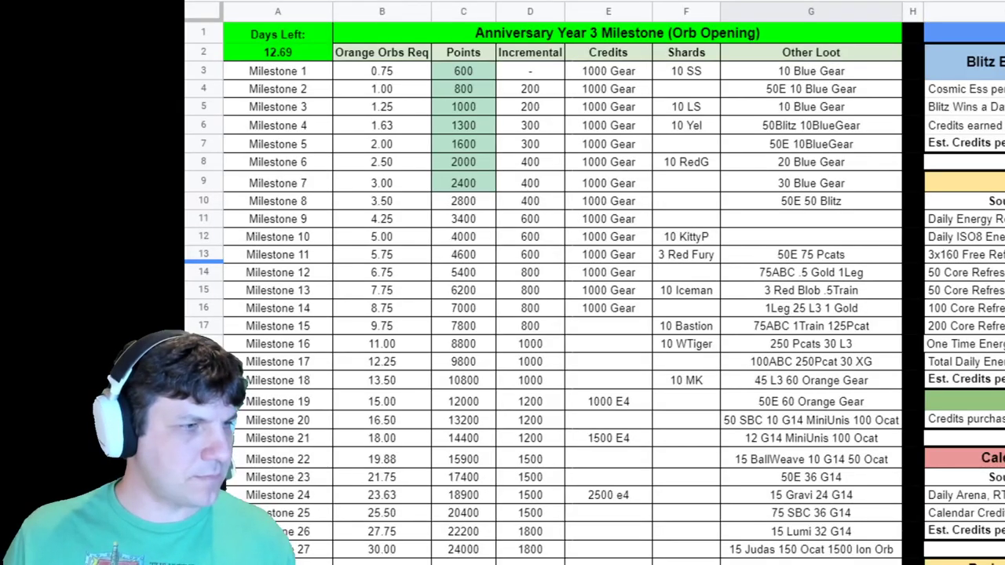
click(469, 239)
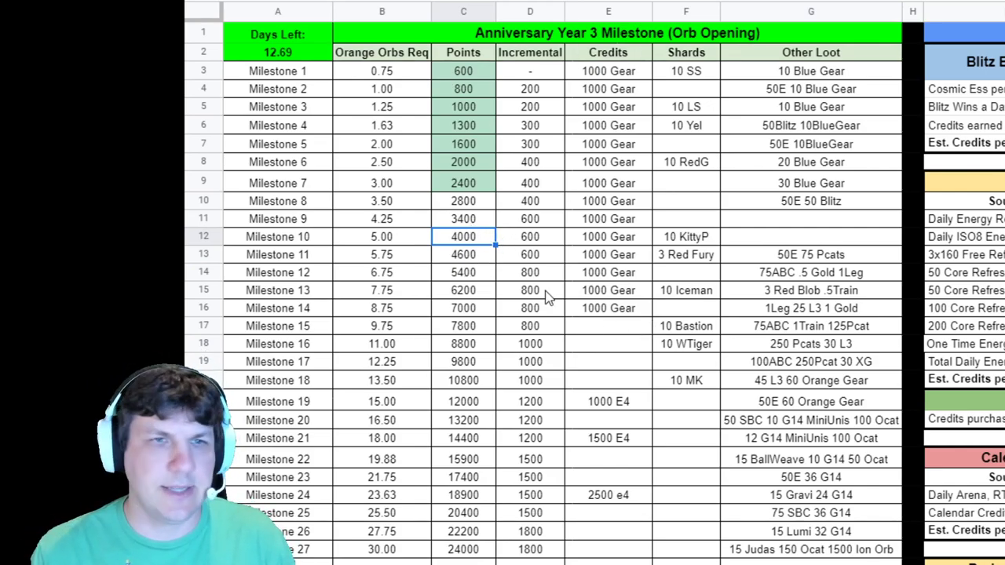
scroll(549, 292, down, 3)
scroll(440, 503, down, 3)
scroll(424, 534, up, 1)
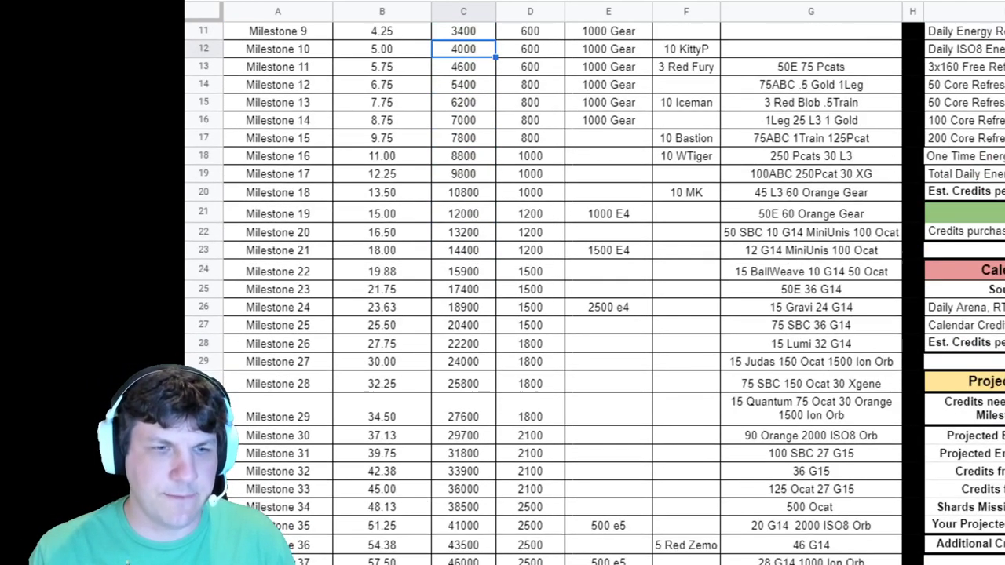
key(Escape)
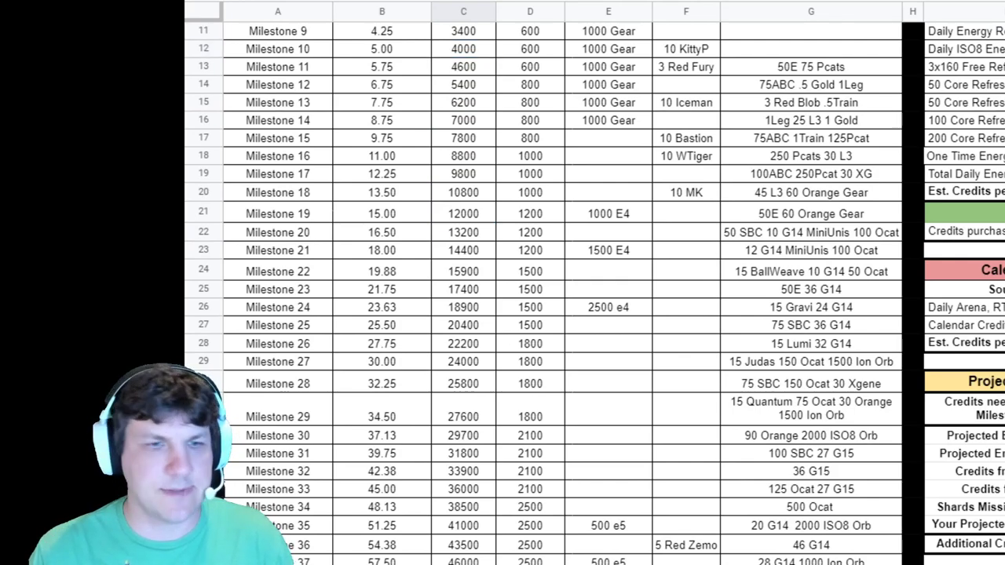
key(Left)
scroll(705, 539, up, 3)
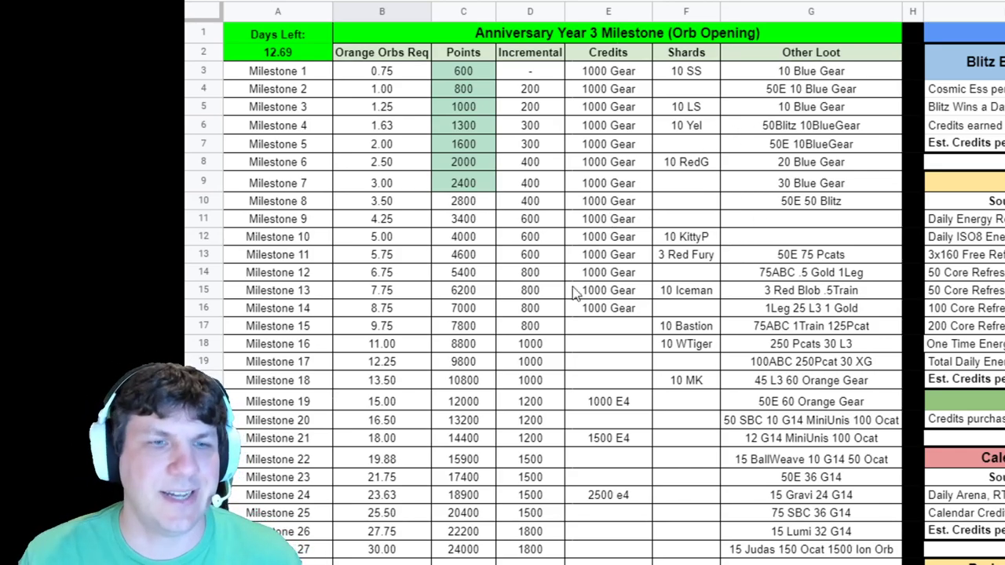
scroll(551, 296, down, 4)
scroll(525, 325, up, 4)
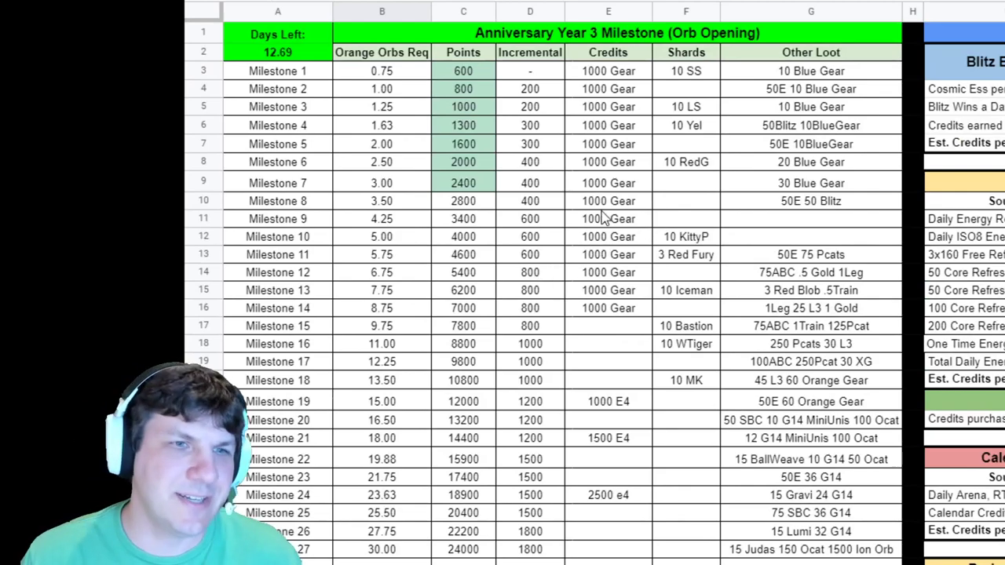
scroll(605, 211, down, 4)
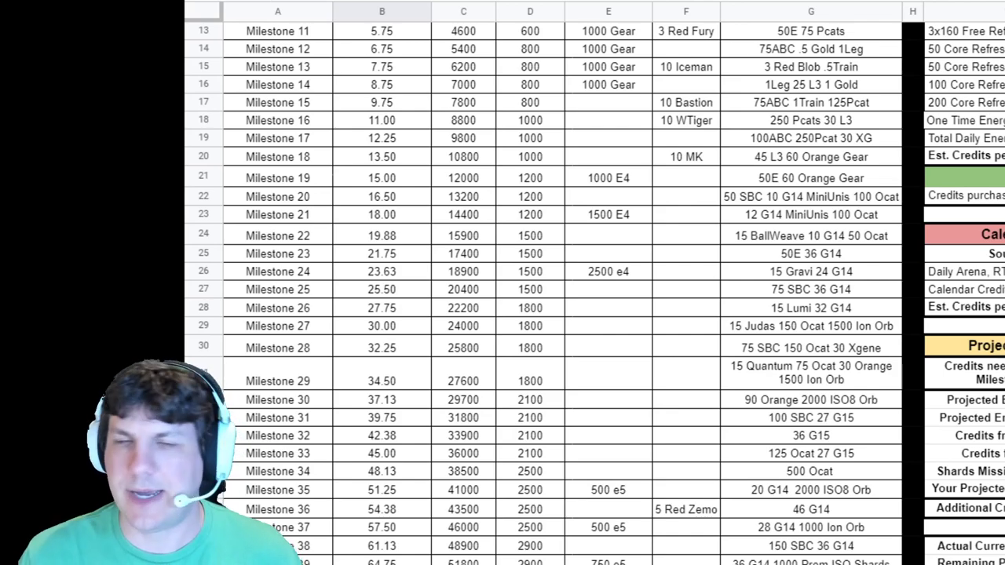
scroll(537, 556, up, 4)
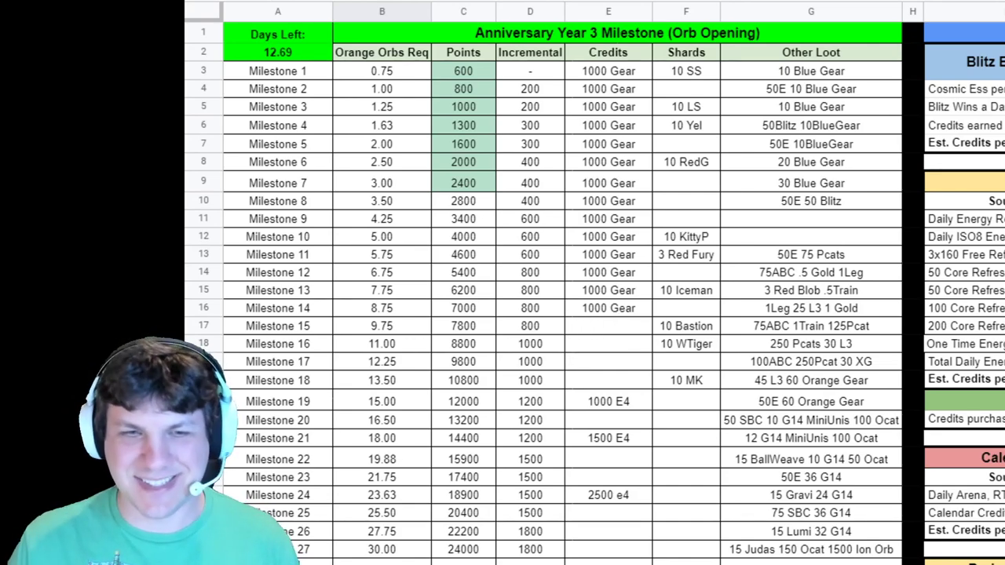
scroll(550, 283, right, 3)
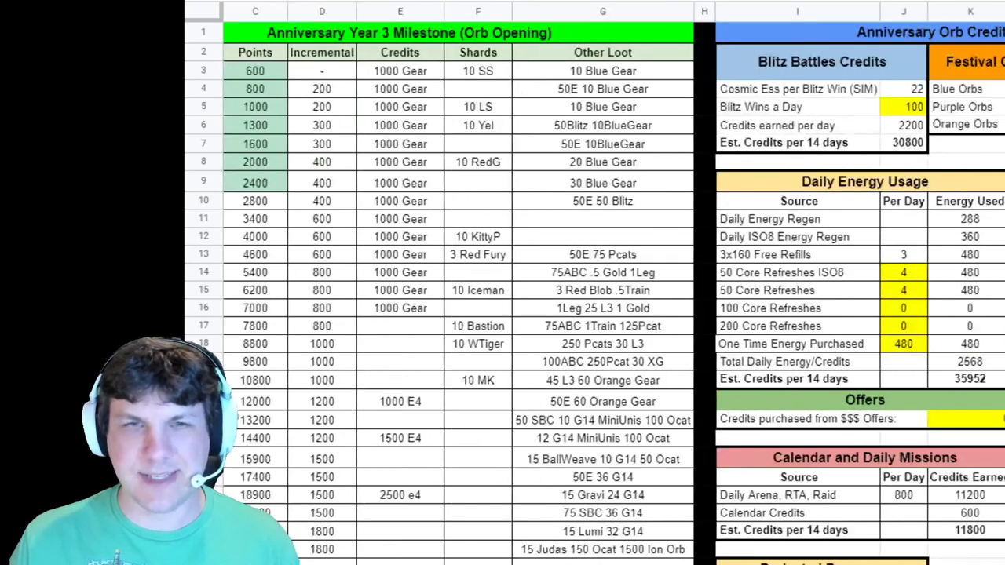
scroll(549, 283, right, 3)
scroll(549, 283, right, 2)
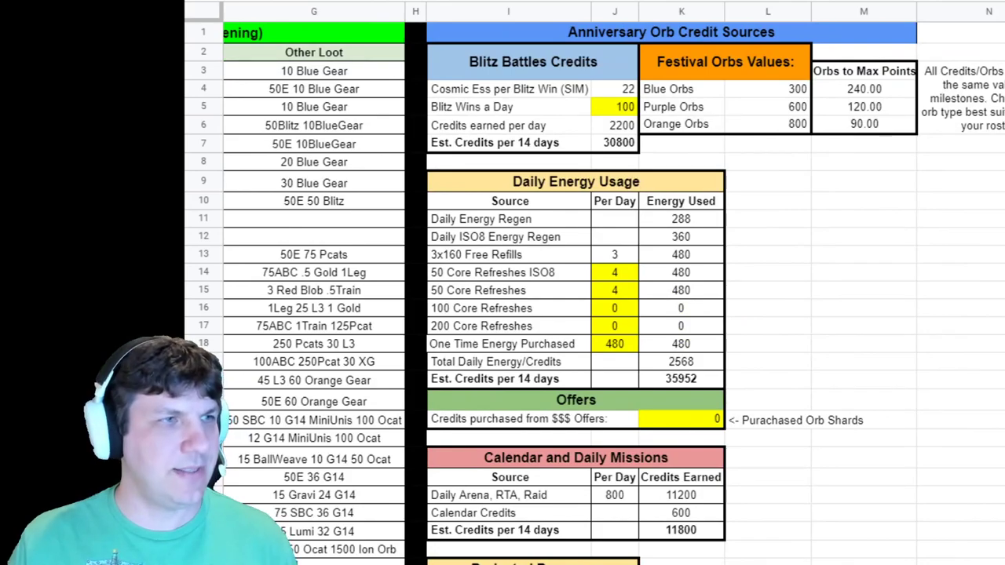
scroll(550, 283, right, 2)
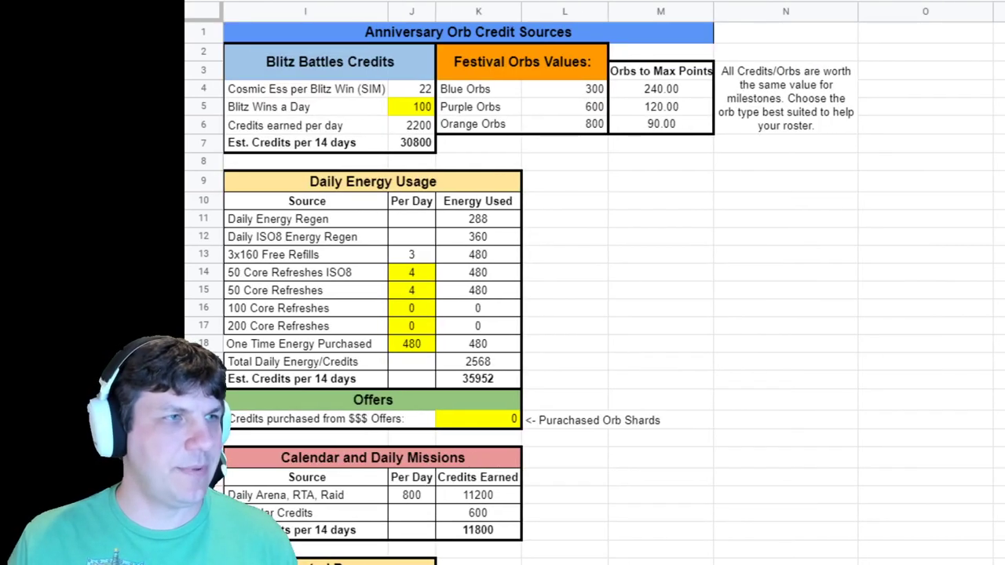
scroll(549, 283, left, 2)
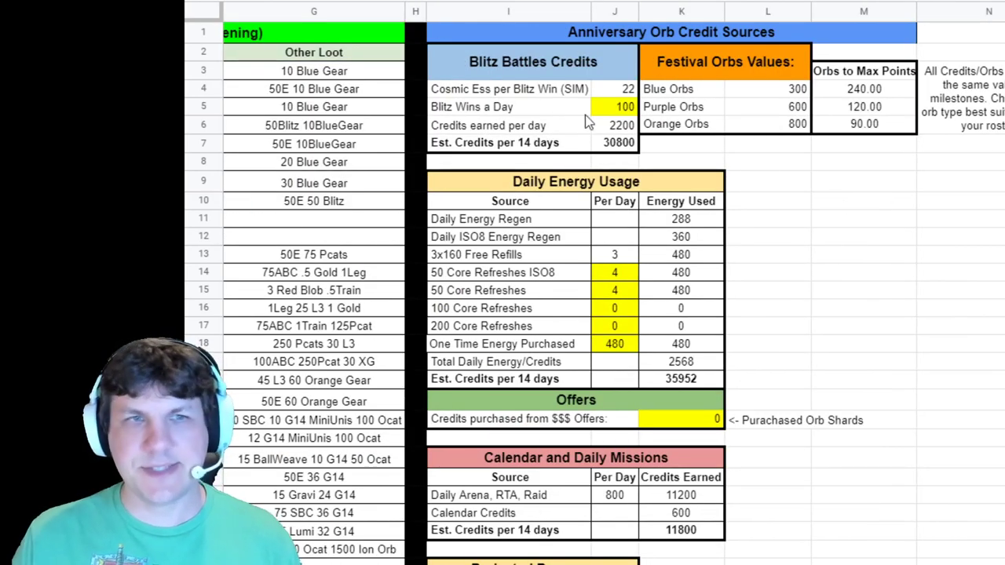
- Review the blitz rows: 22 essence per win, wins per day, 2200 credits per day, 30800 for 14 days
click(554, 93)
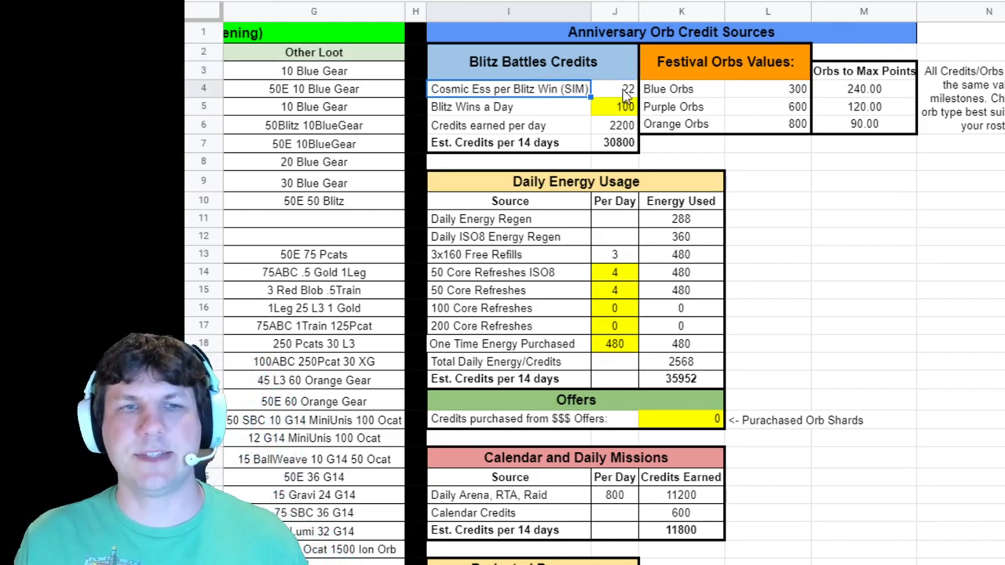
click(552, 107)
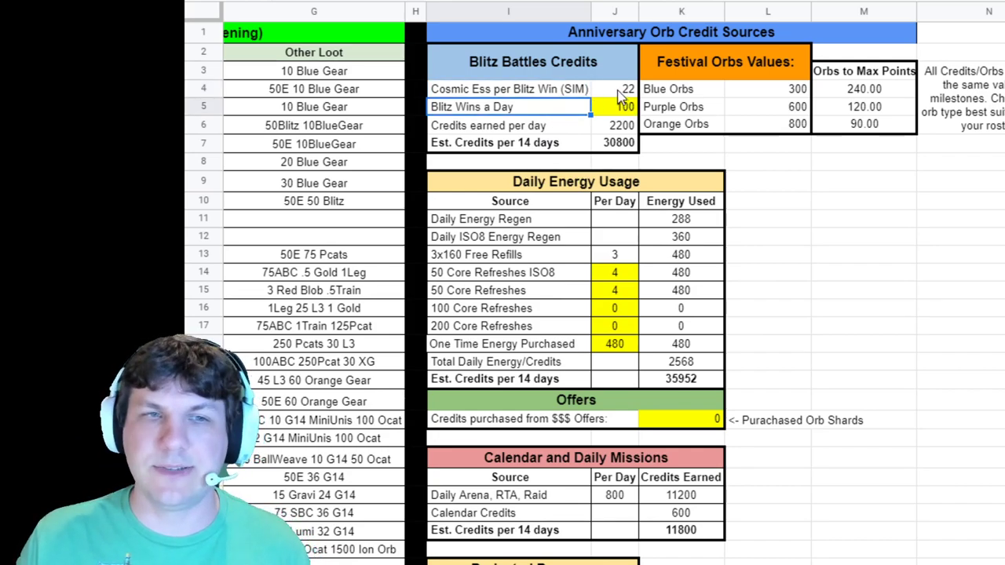
click(617, 94)
click(617, 124)
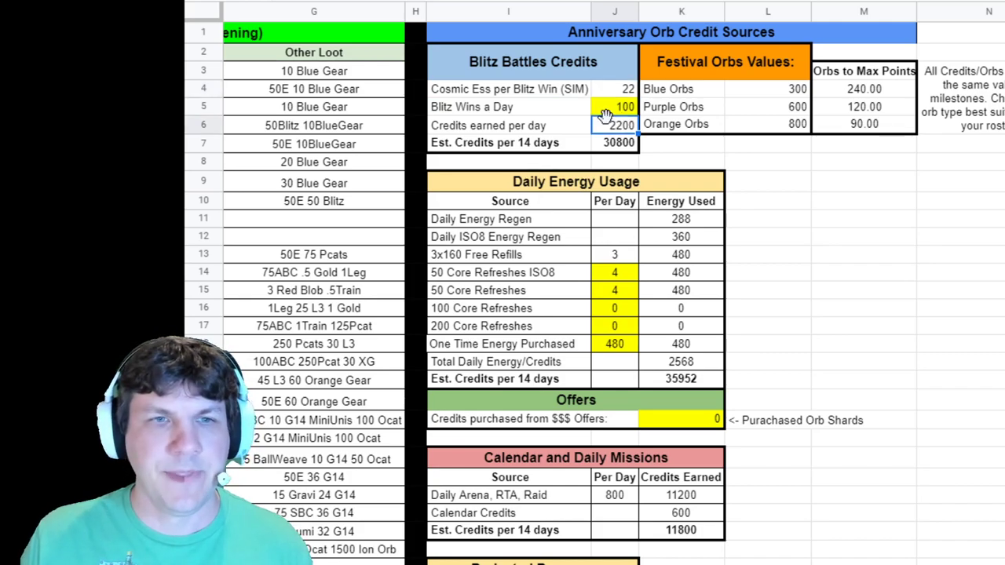
click(624, 108)
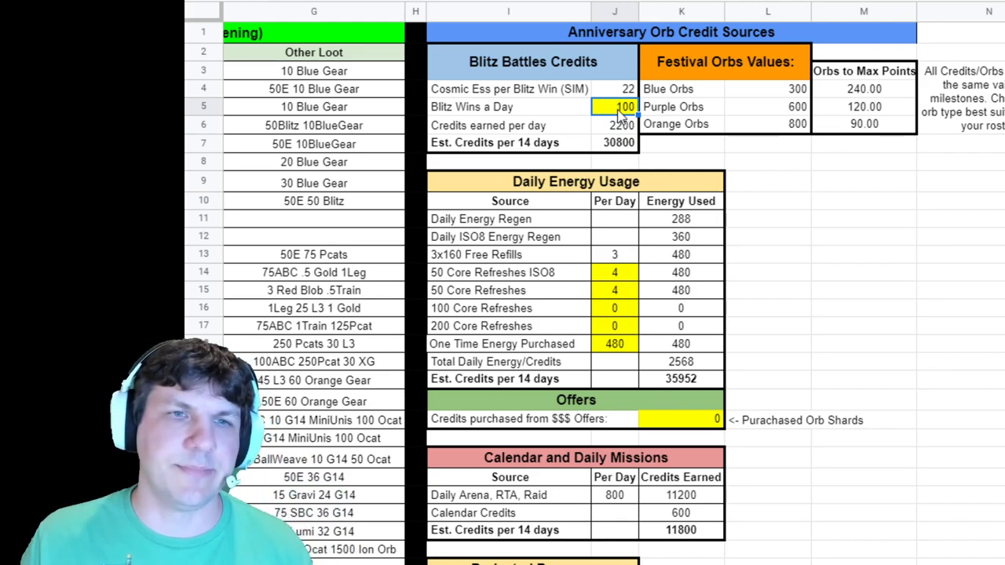
click(599, 131)
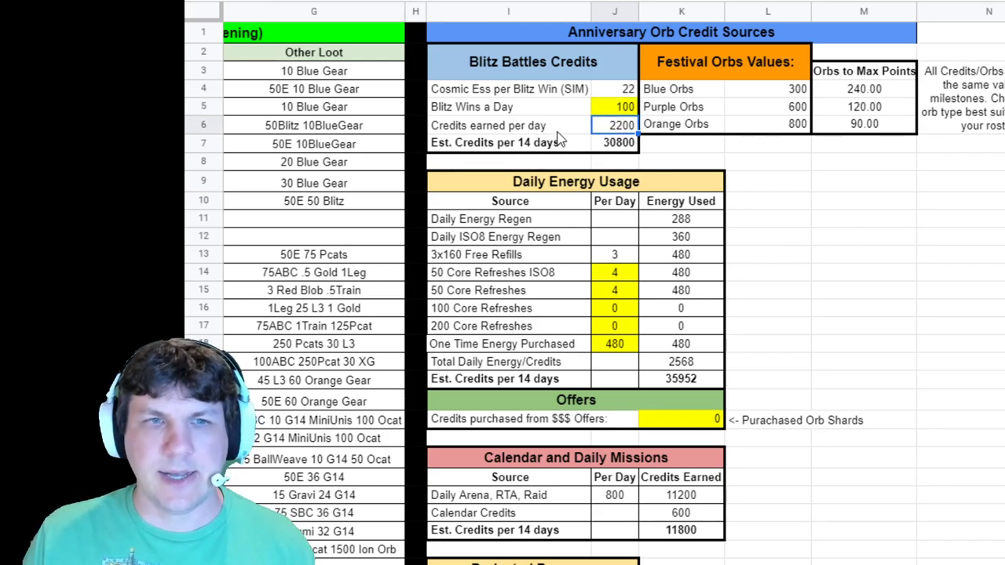
click(613, 144)
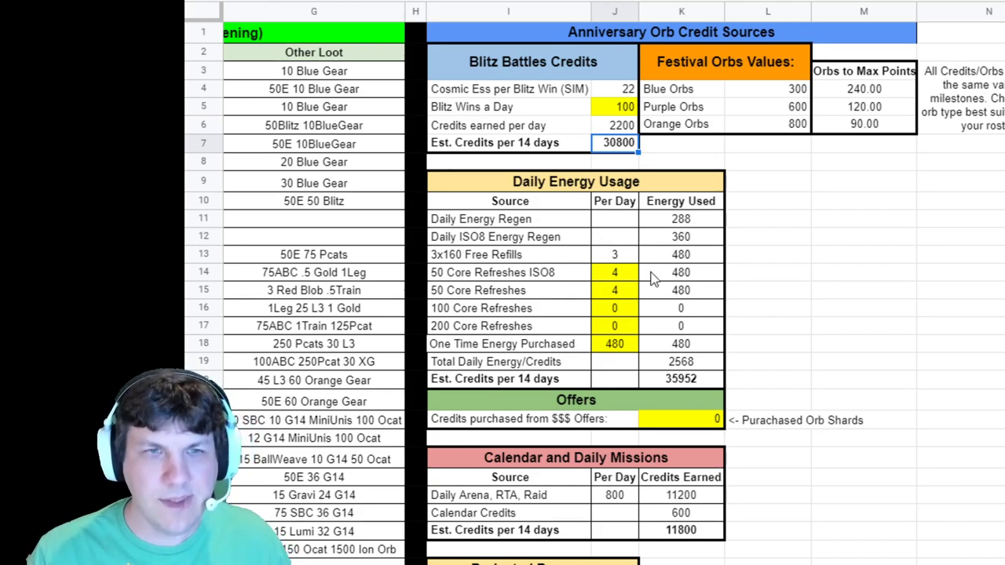
- Review daily energy regen, ISO8 regen, 3x160 free refills and the 50-core ISO8 refresh rows
click(683, 219)
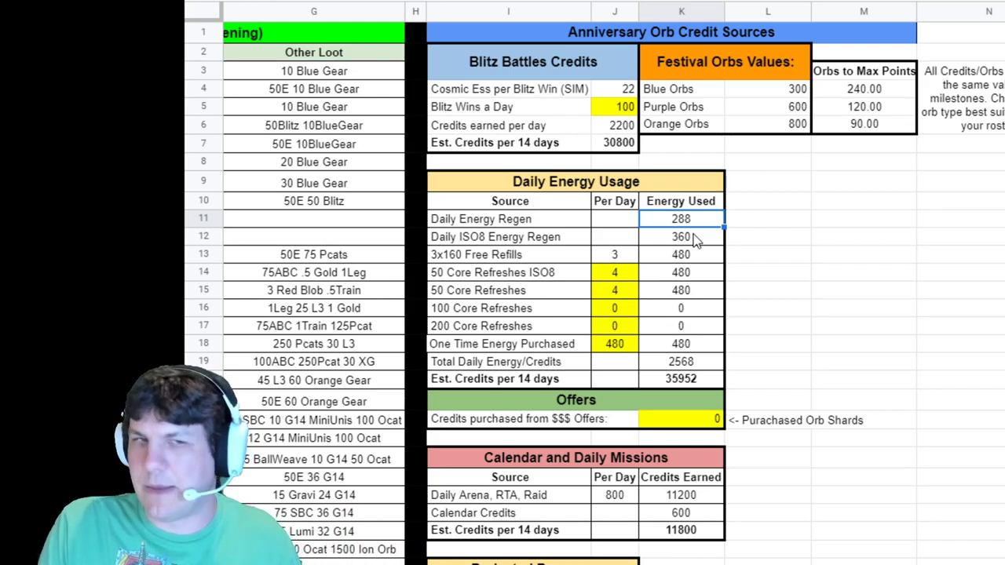
click(695, 240)
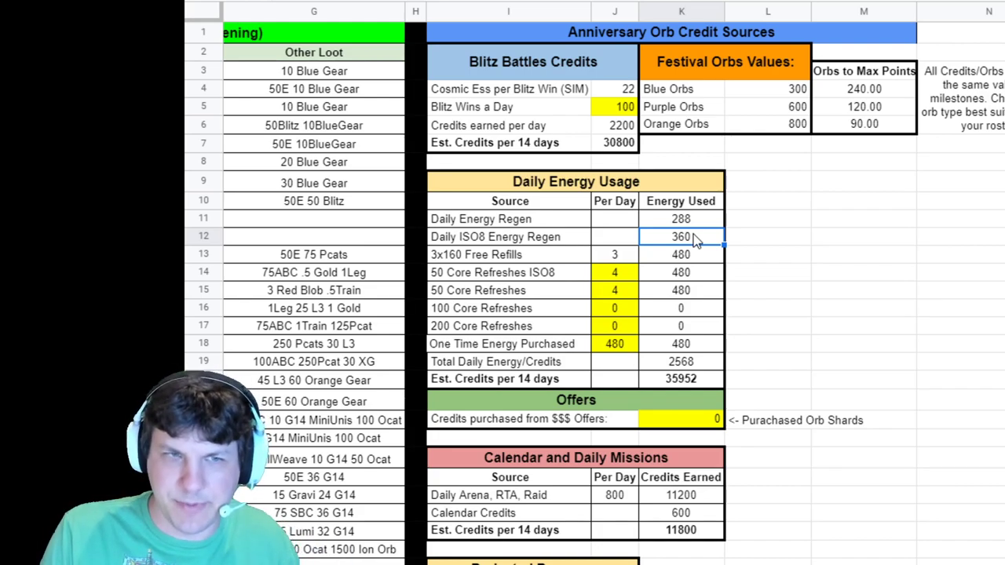
click(456, 256)
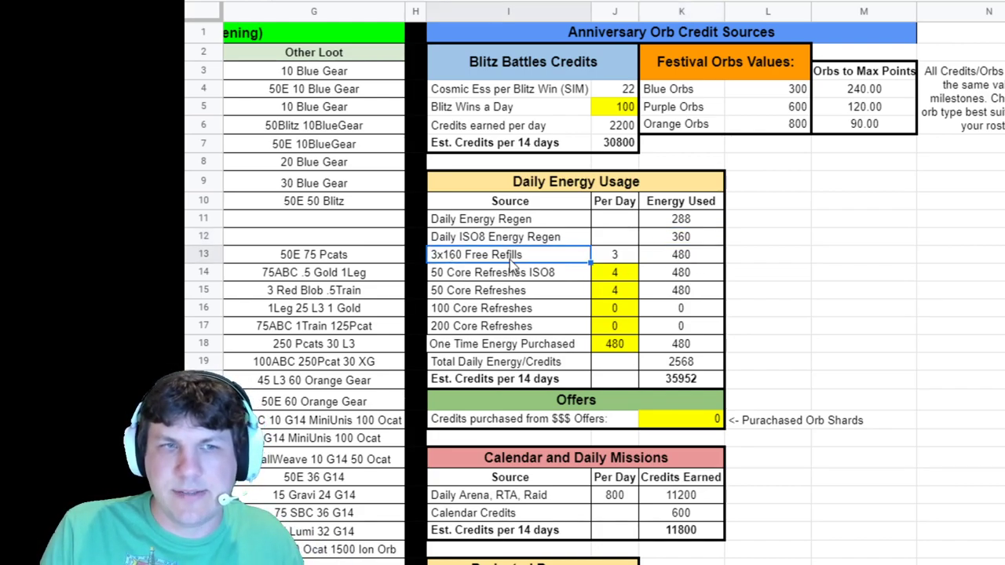
click(675, 259)
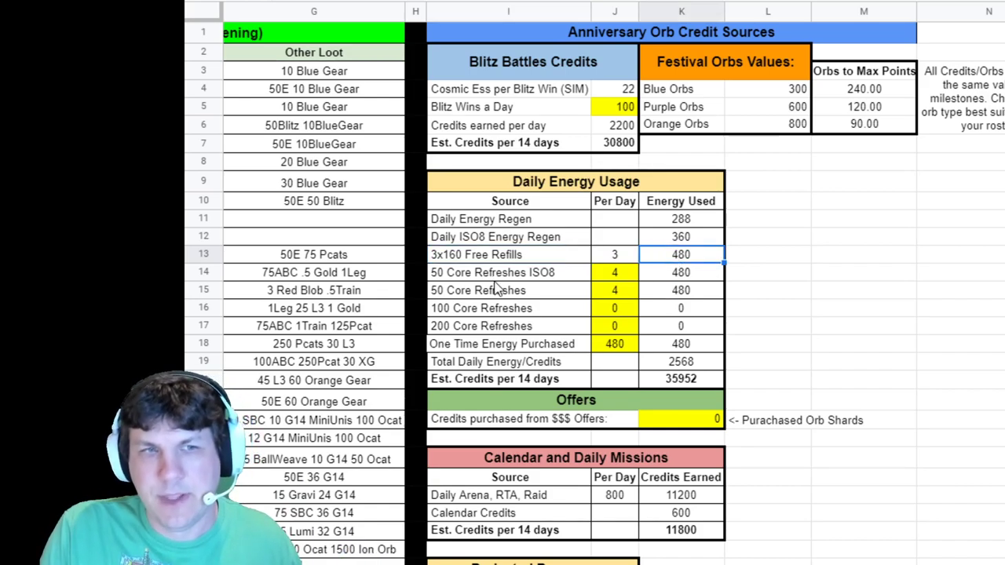
click(496, 278)
click(687, 275)
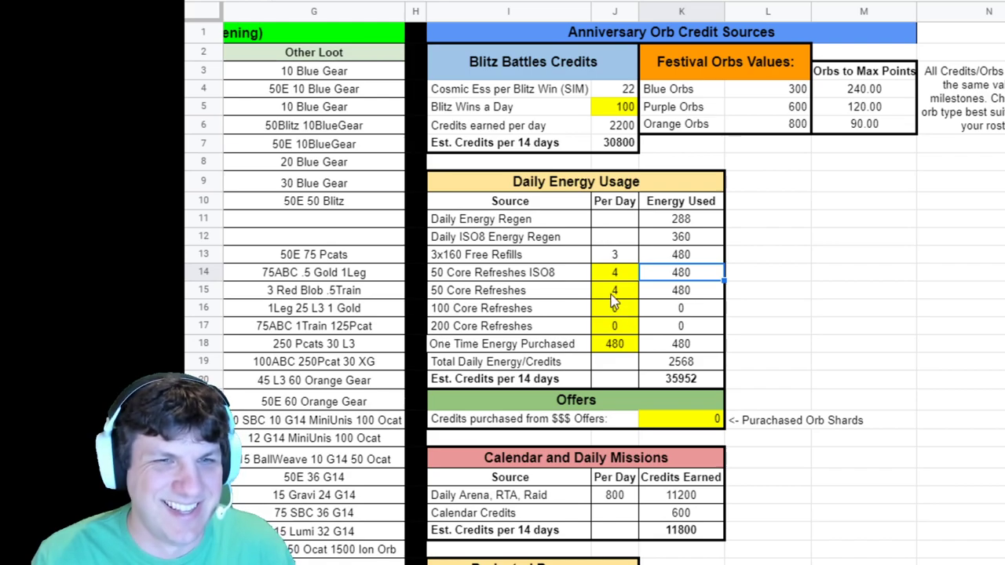
- Set the ISO8 core refreshes per day to 2
click(614, 274)
text(2)
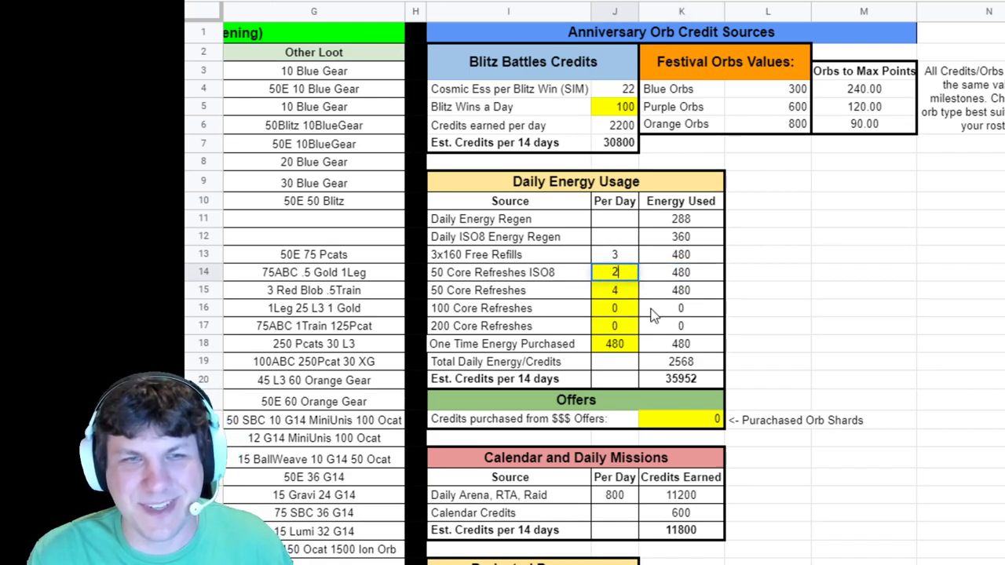
key(Tab)
key(Return)
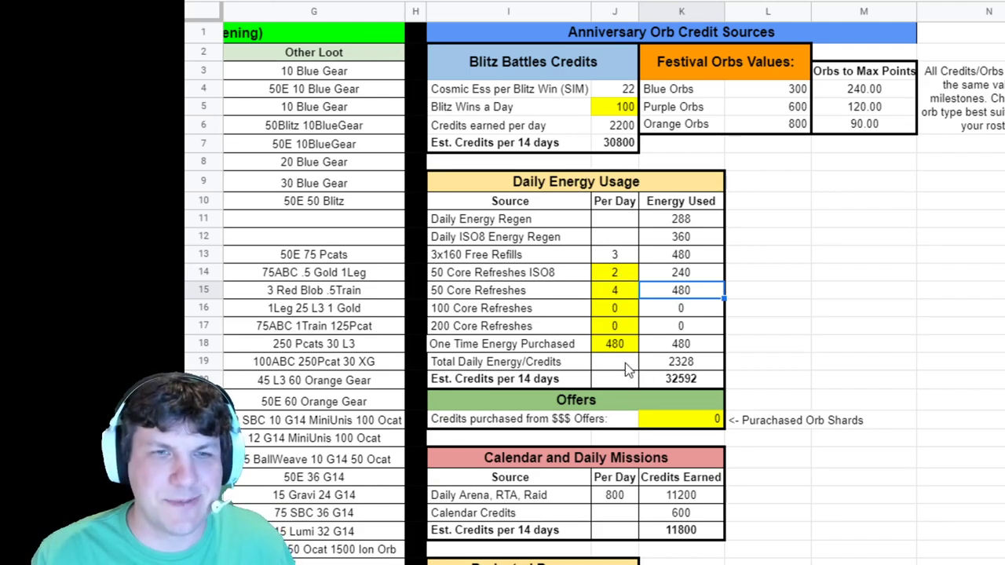
- Set One Time Energy Purchased to 160, lowering 14-day credits to 28112
click(653, 345)
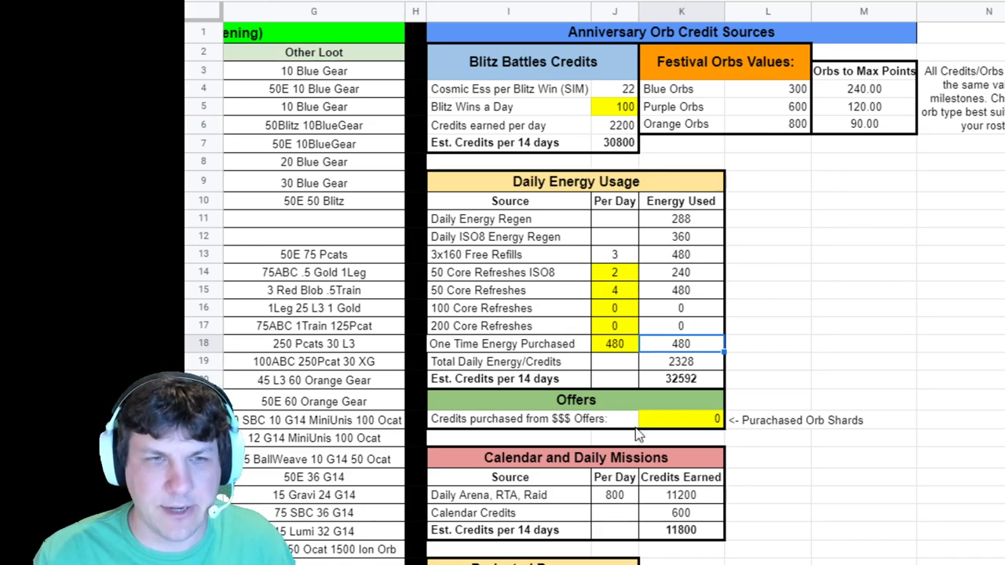
click(480, 346)
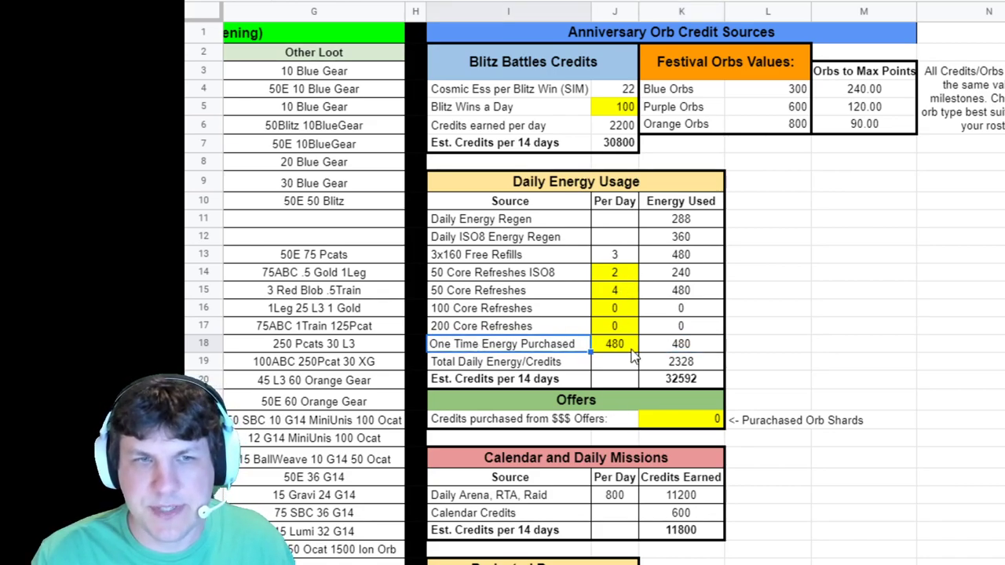
click(631, 346)
click(691, 346)
click(618, 349)
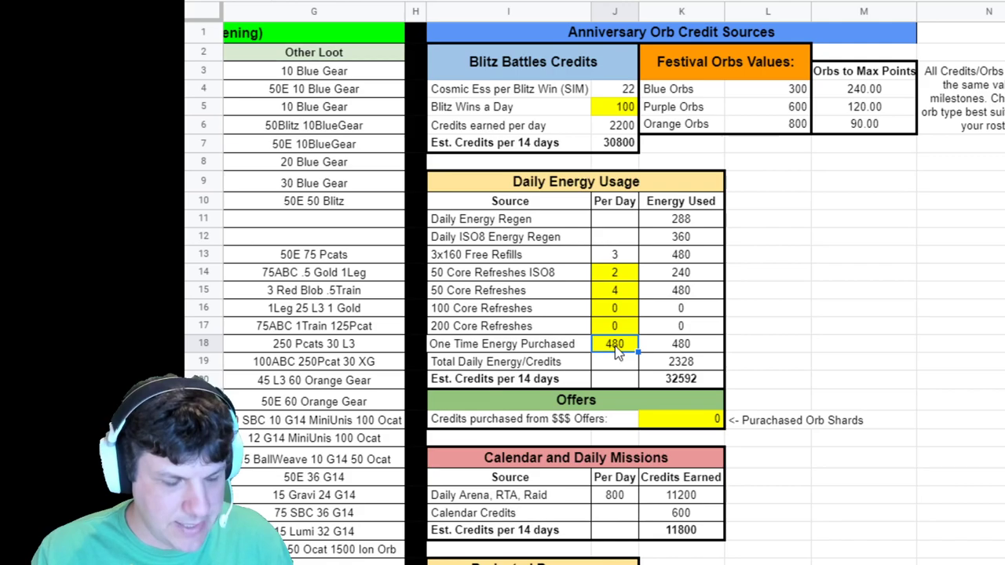
text(160)
key(Return)
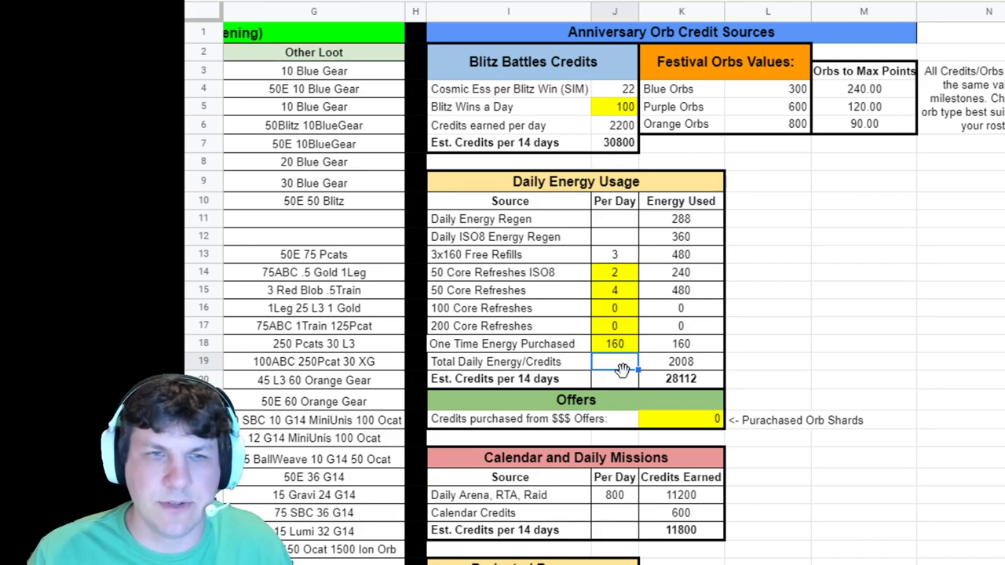
click(528, 363)
click(671, 363)
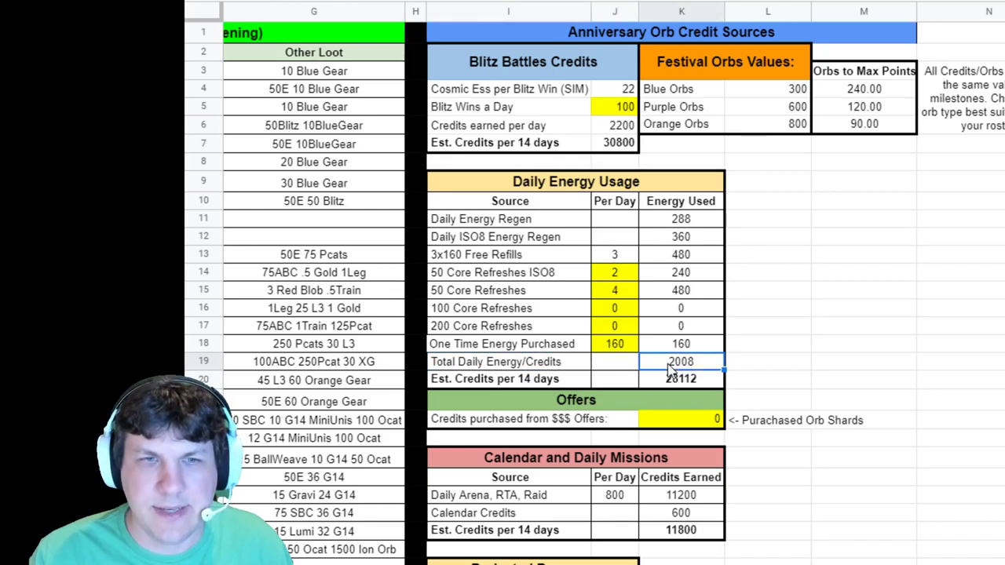
double_click(671, 363)
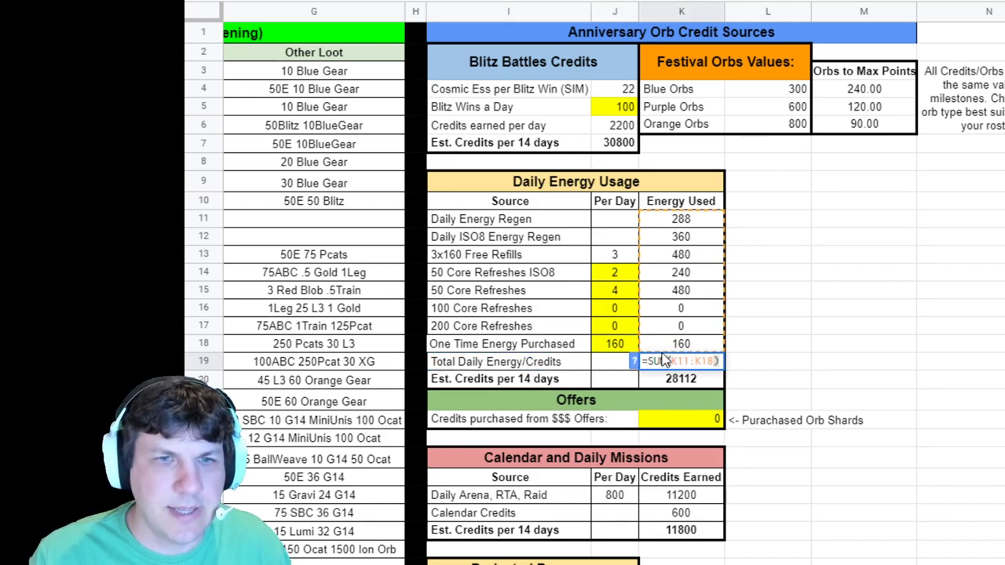
key(Escape)
key(Up)
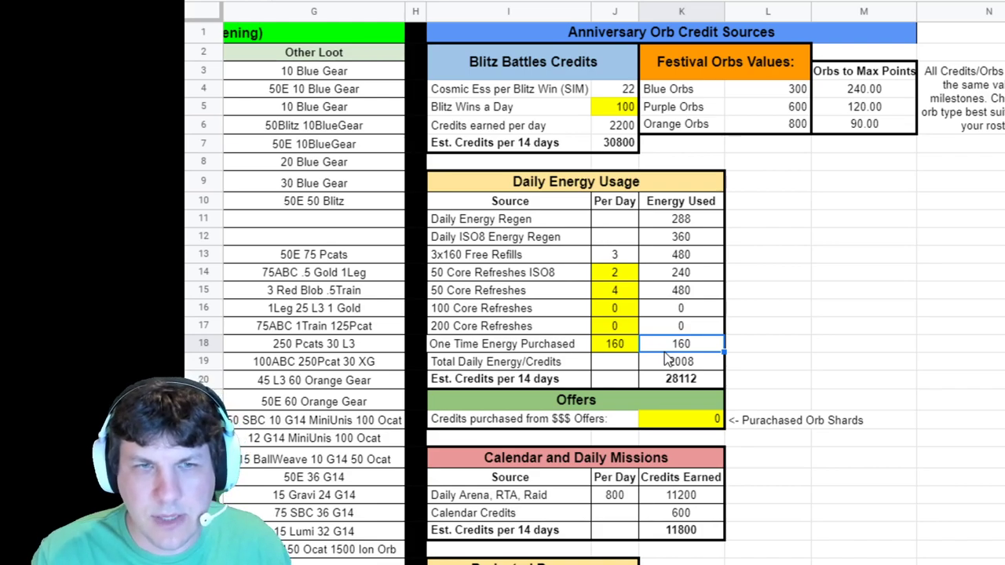
key(Delete)
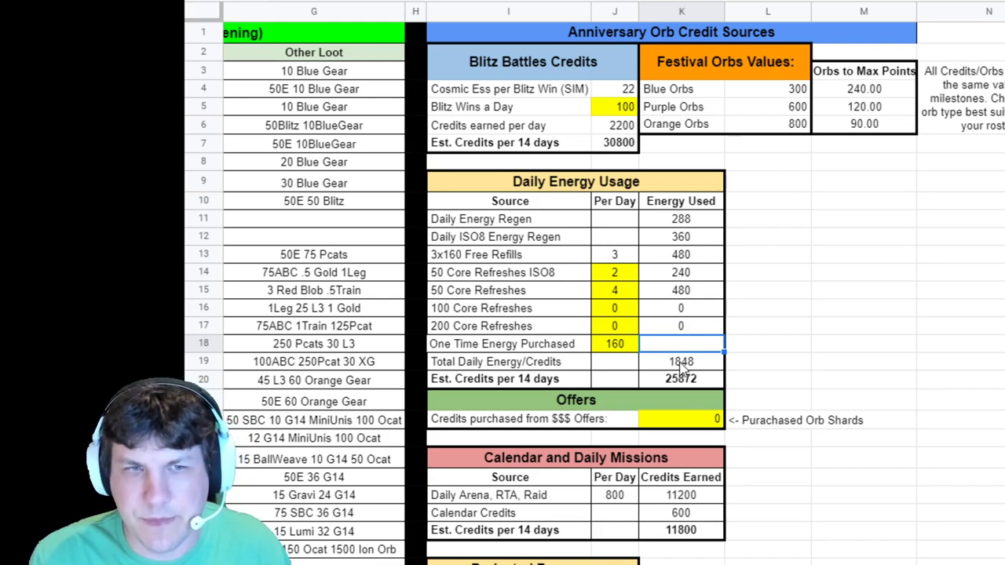
click(683, 363)
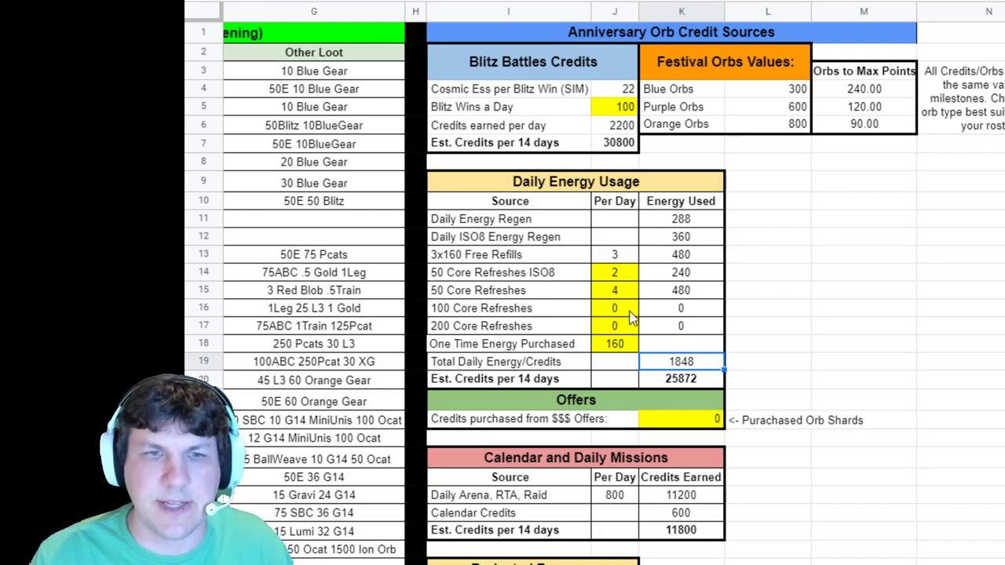
click(694, 381)
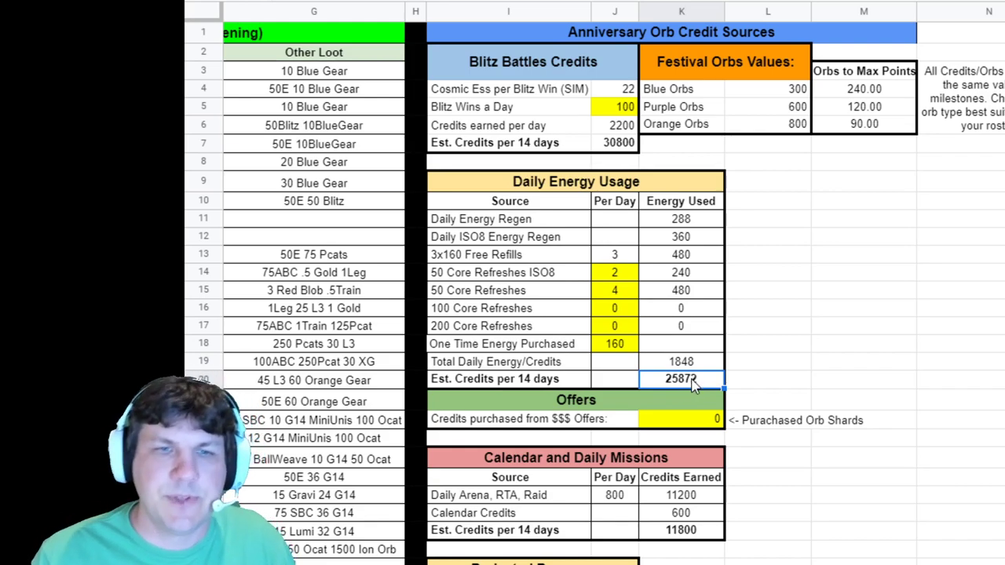
click(612, 145)
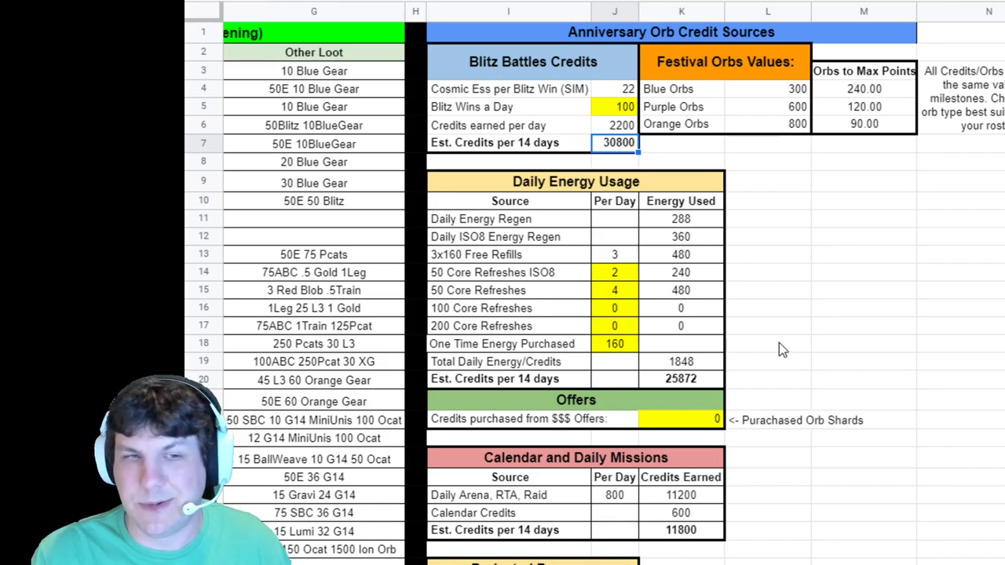
click(613, 495)
scroll(612, 494, down, 5)
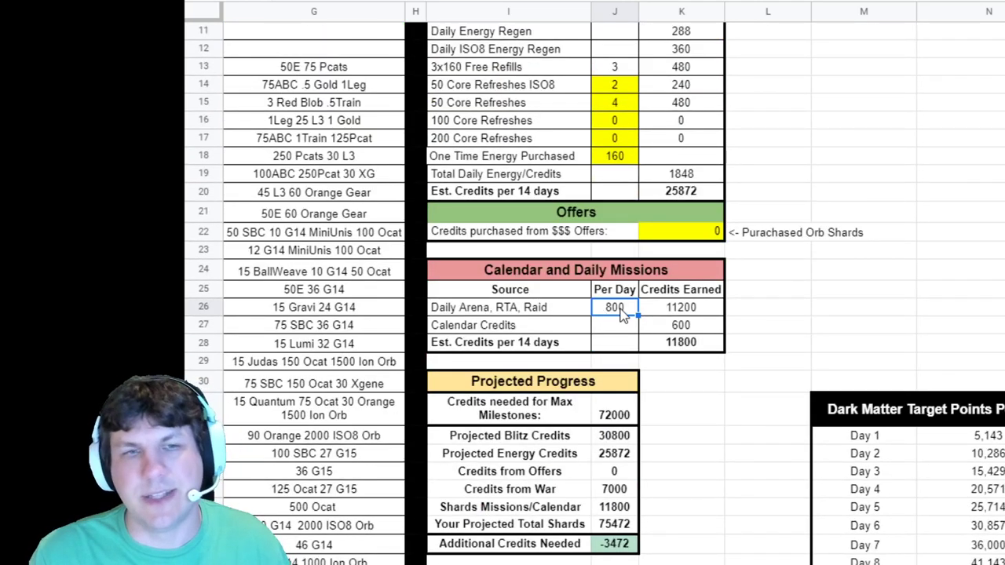
click(681, 314)
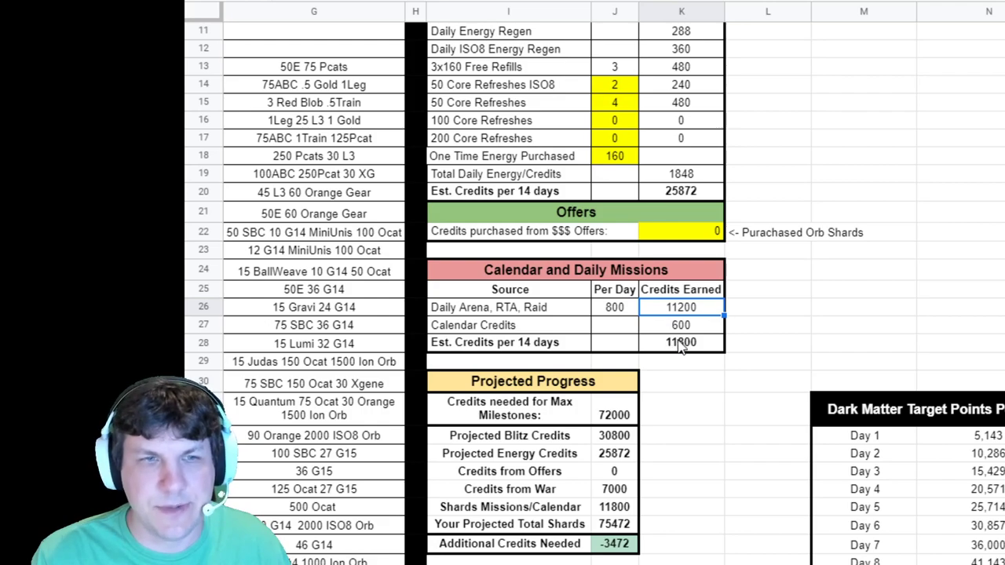
click(680, 325)
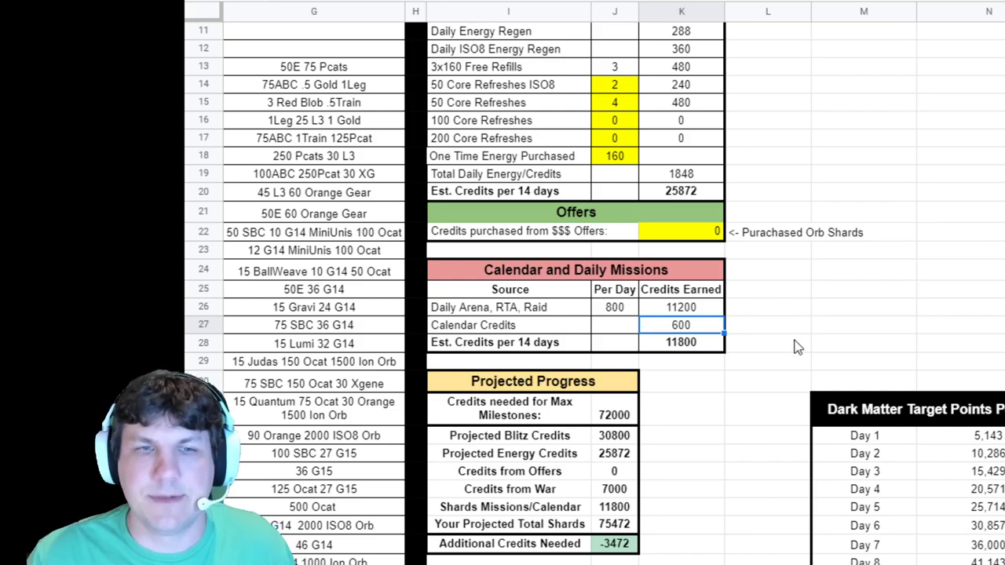
click(691, 343)
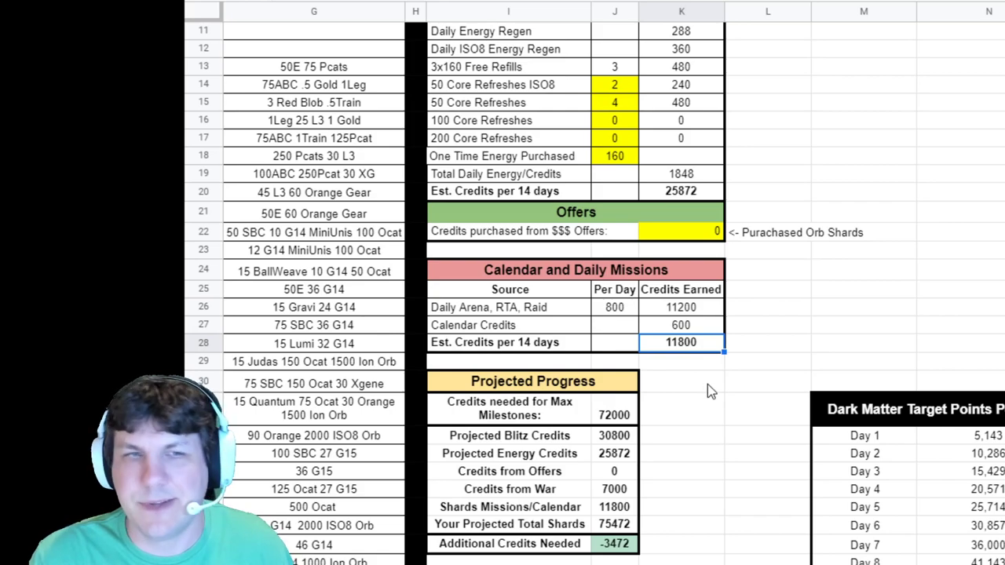
scroll(708, 385, down, 2)
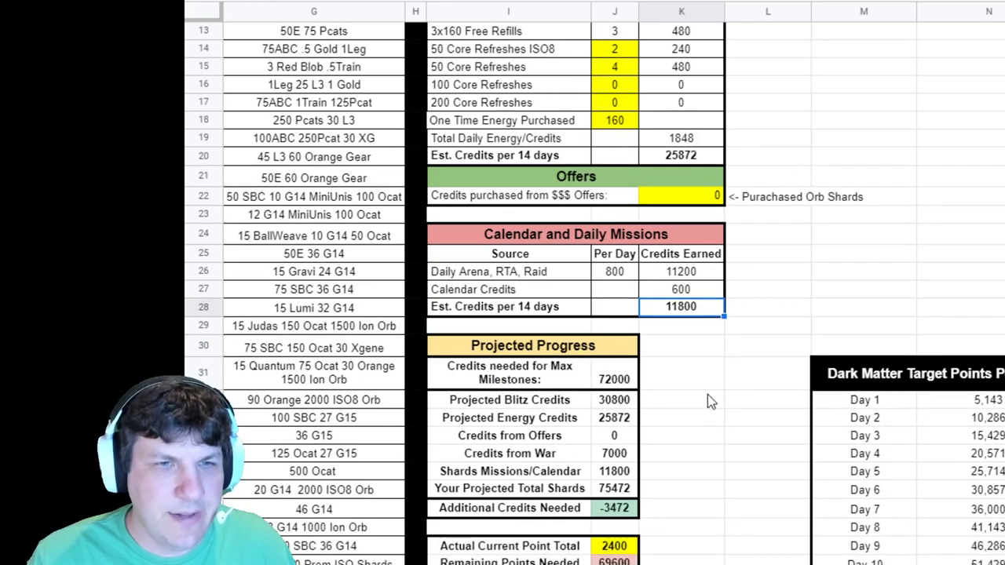
scroll(695, 396, down, 2)
click(496, 295)
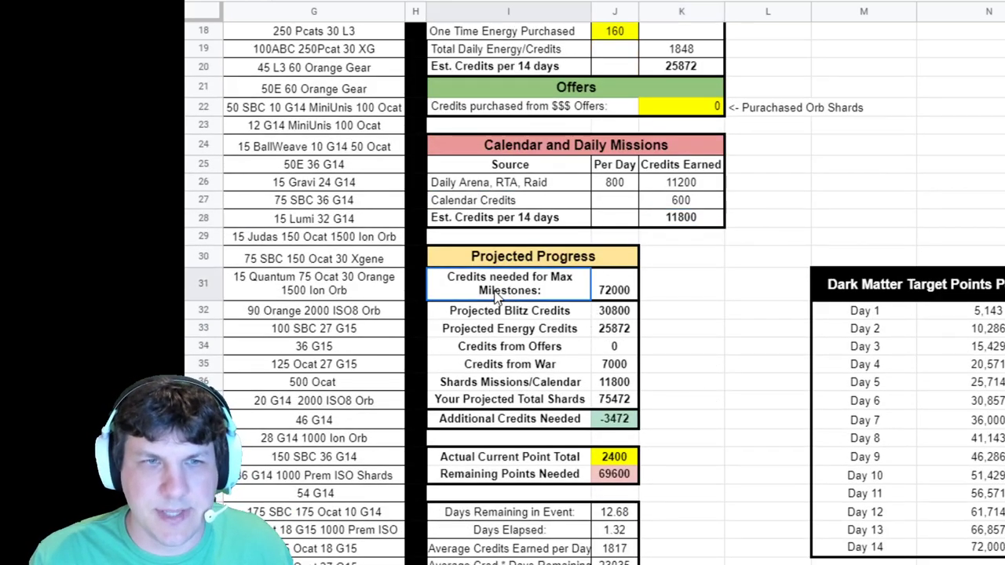
click(609, 294)
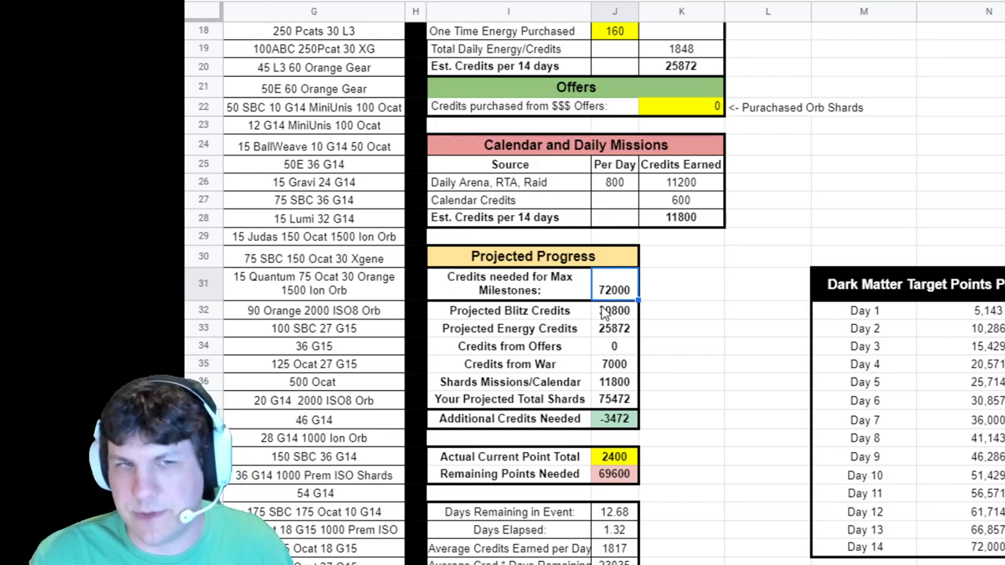
click(613, 312)
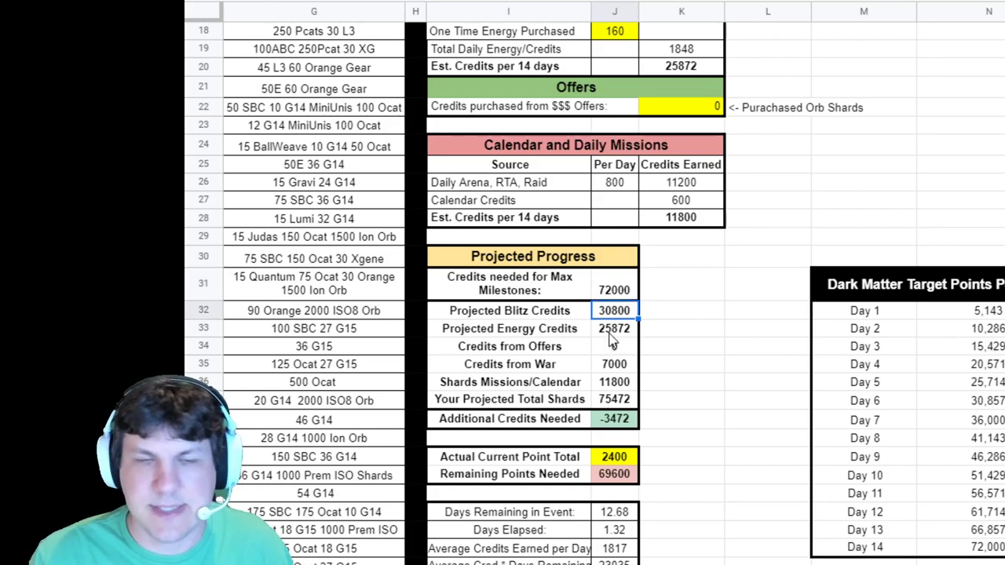
click(611, 333)
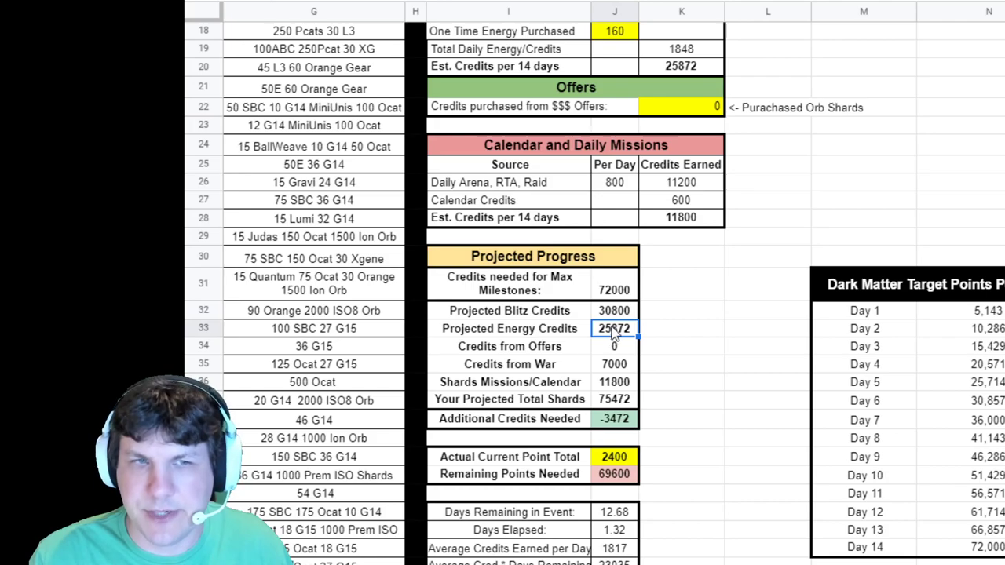
click(610, 347)
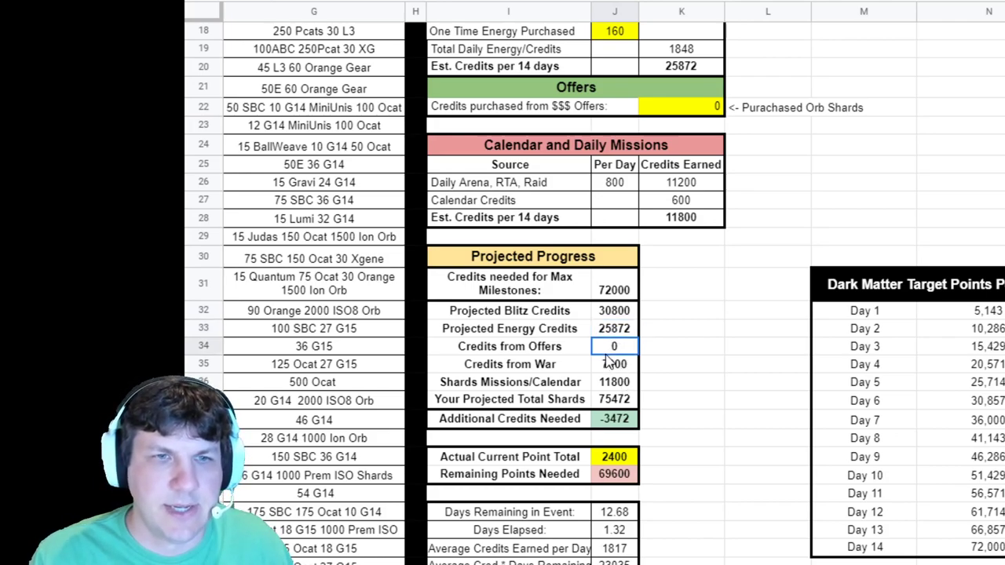
click(696, 107)
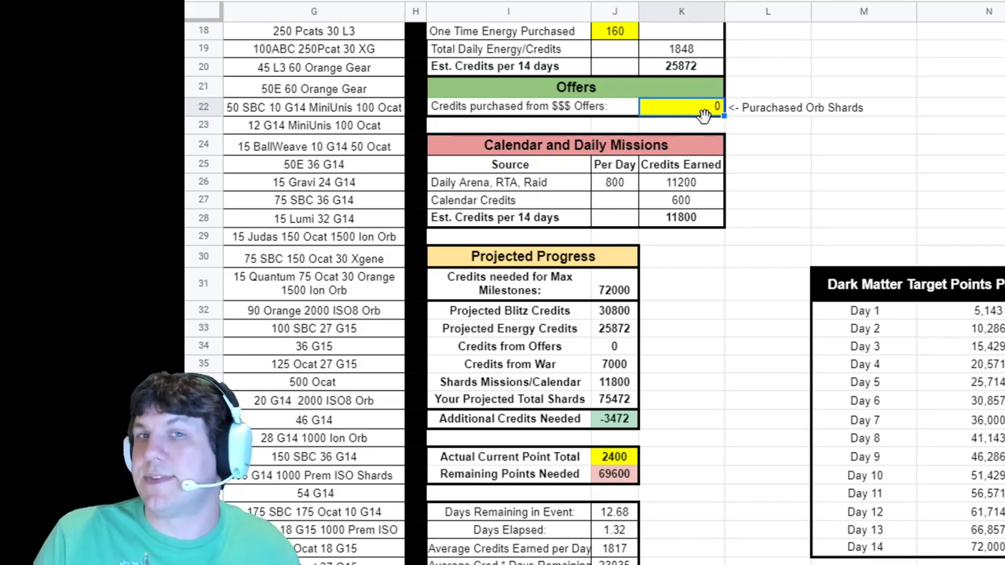
click(612, 346)
click(616, 365)
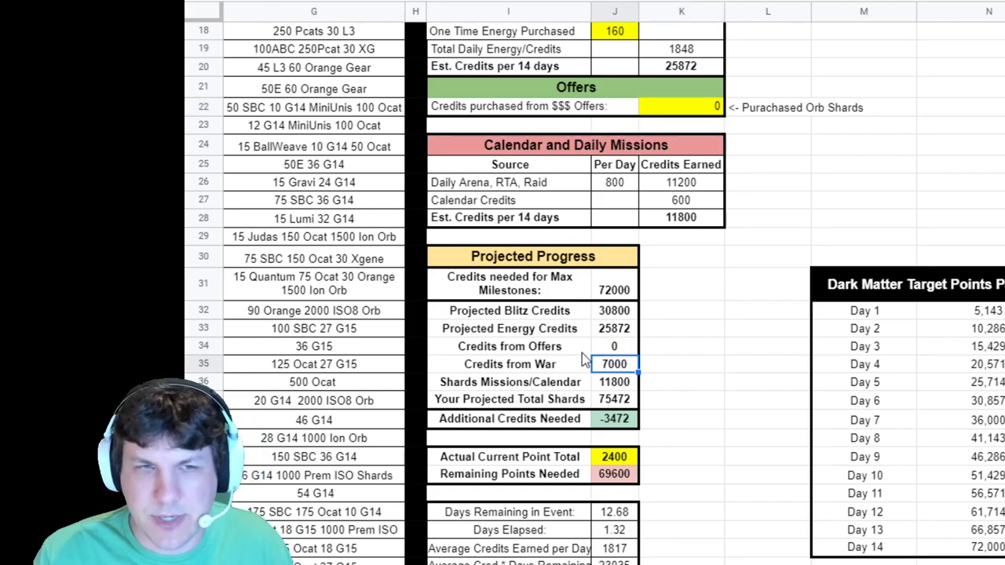
click(616, 385)
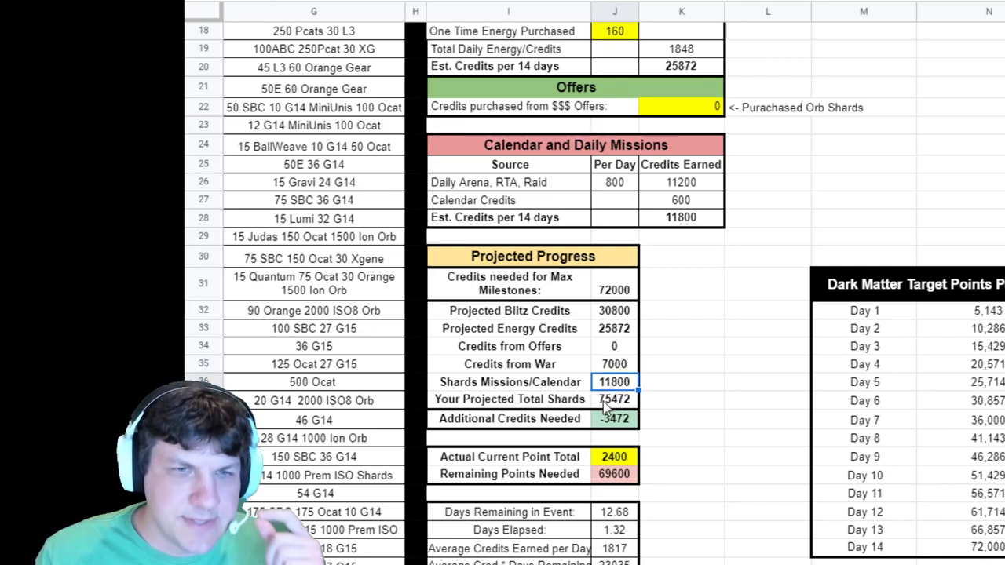
click(614, 424)
click(615, 366)
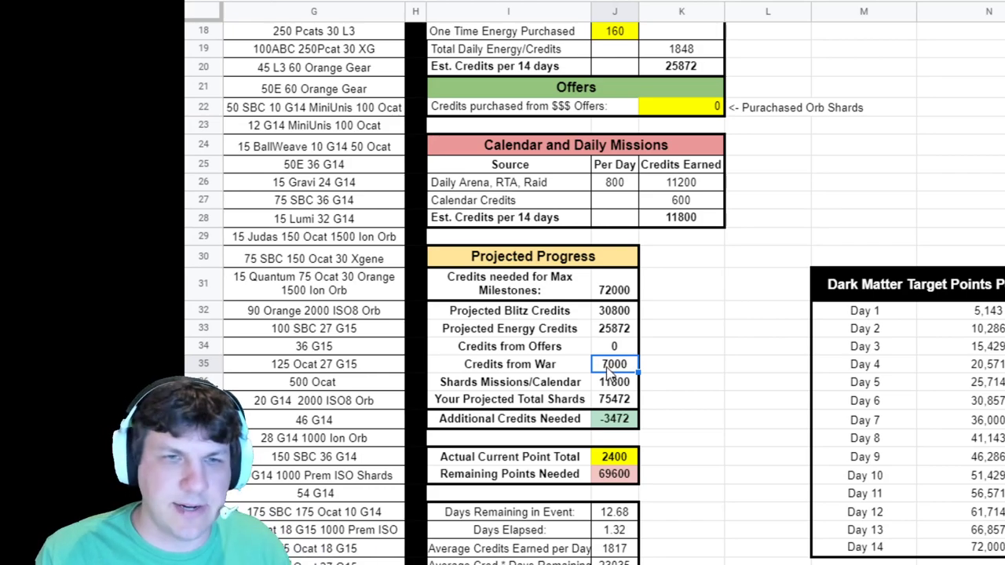
click(614, 421)
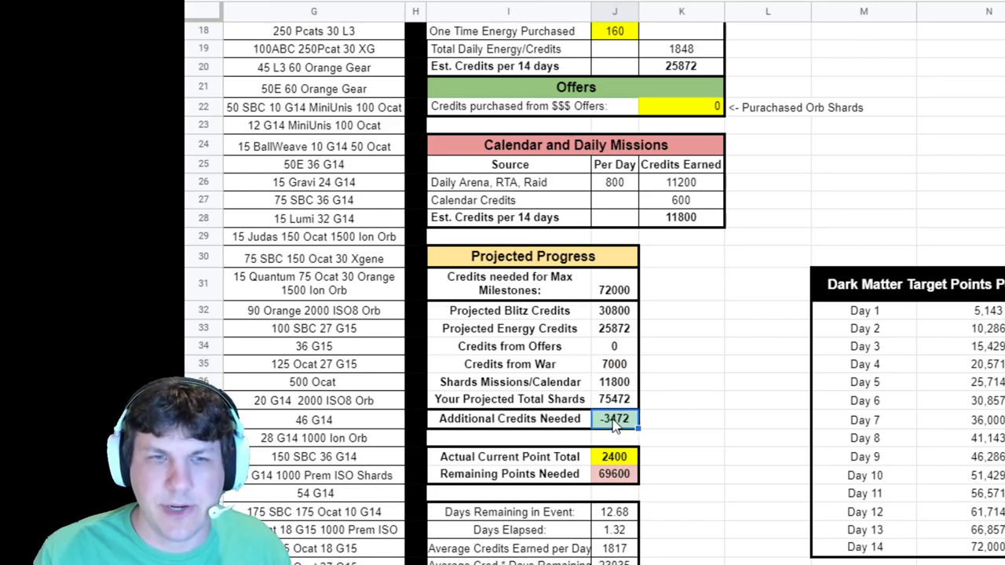
click(612, 456)
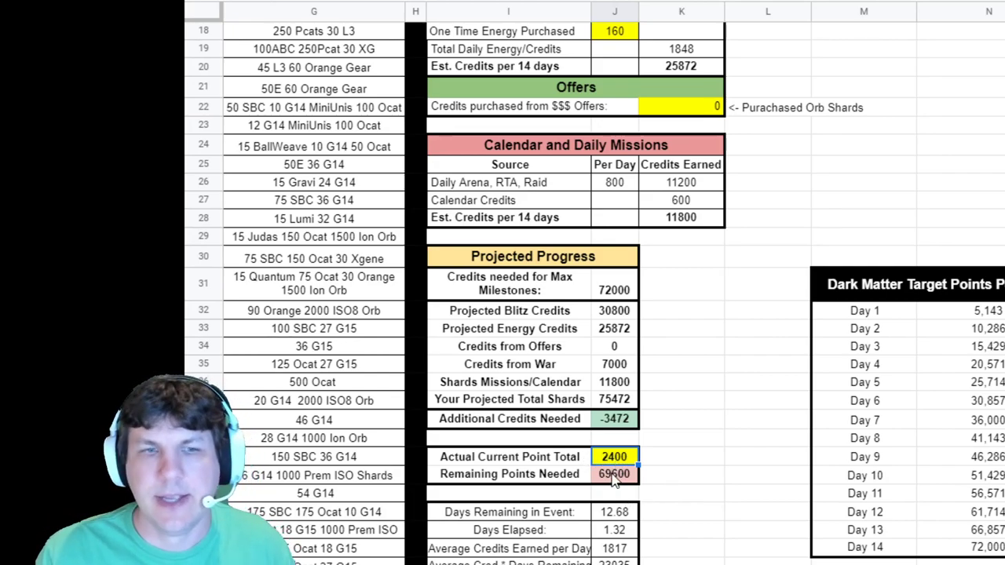
click(620, 457)
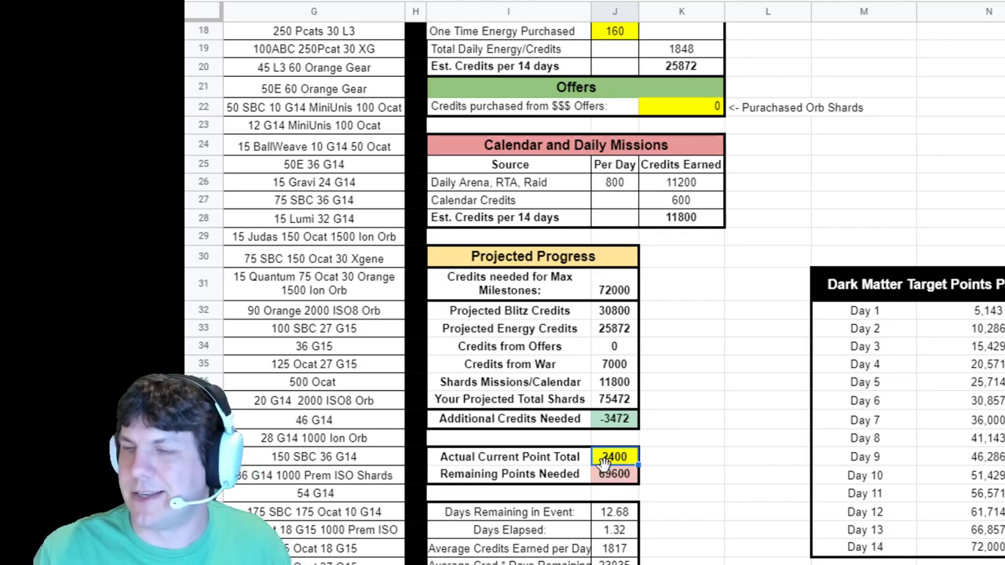
click(612, 514)
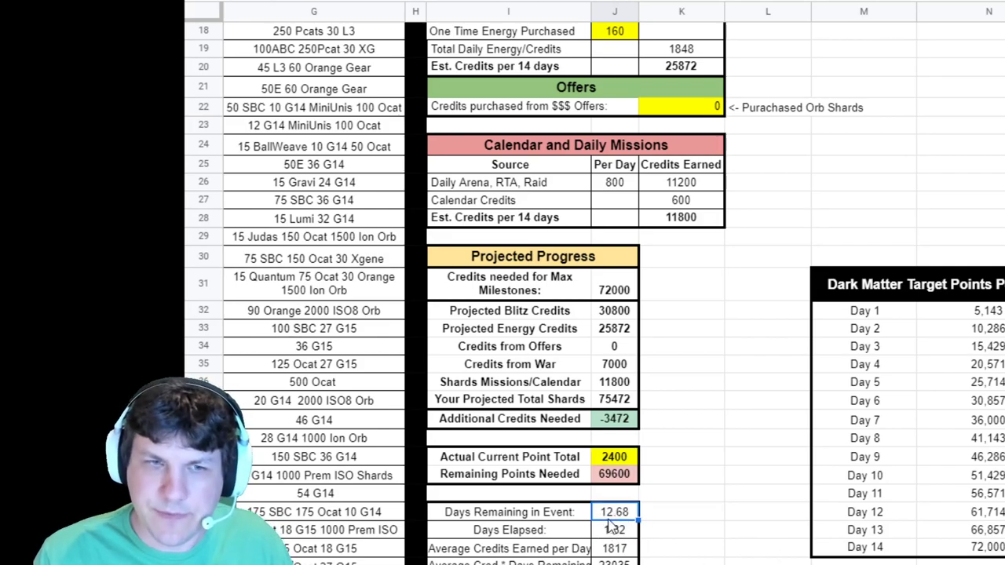
click(618, 532)
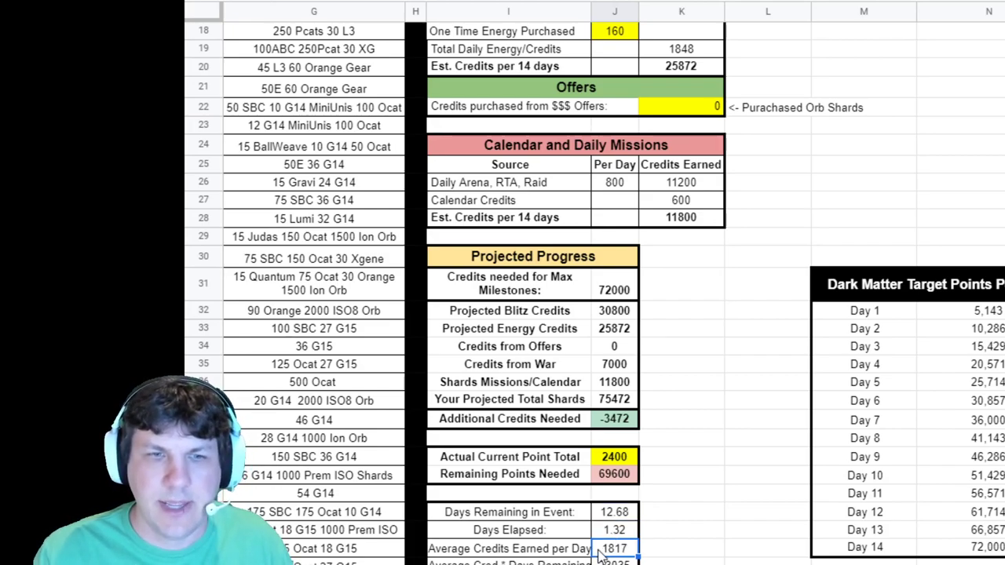
- Inspect the average credits per day formula, then enter a new Actual Current Point Total
double_click(615, 549)
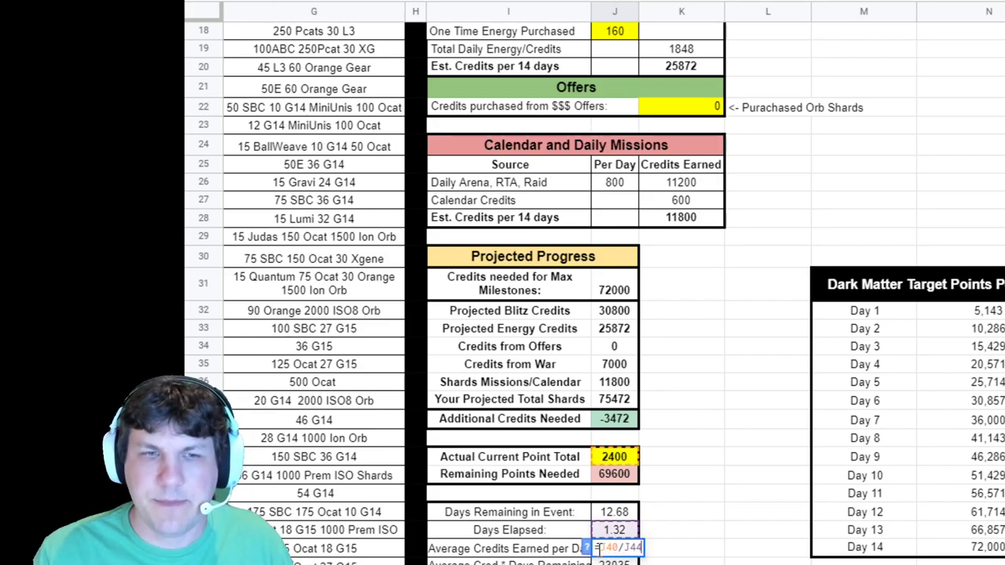
key(Escape)
click(617, 457)
text(0)
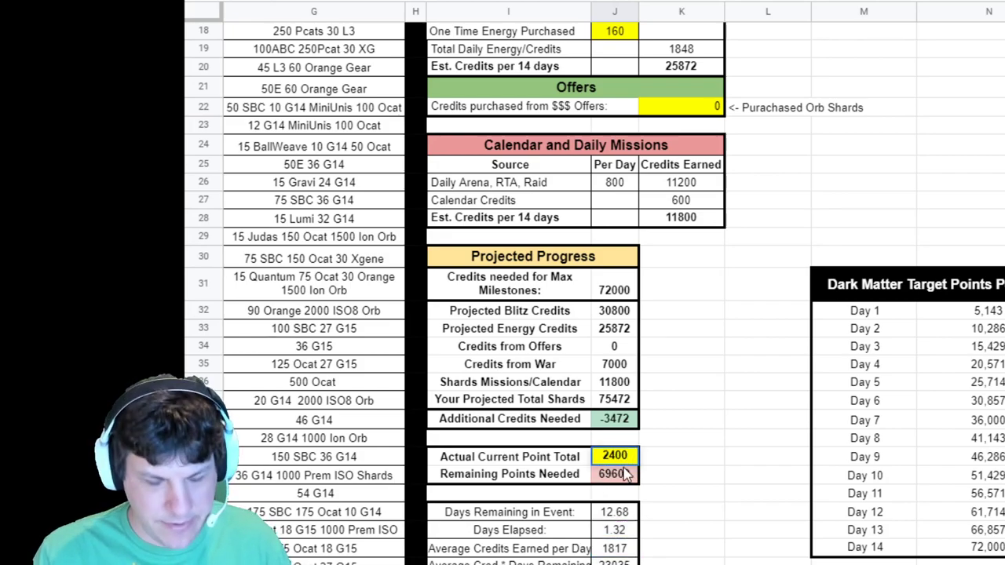
click(681, 474)
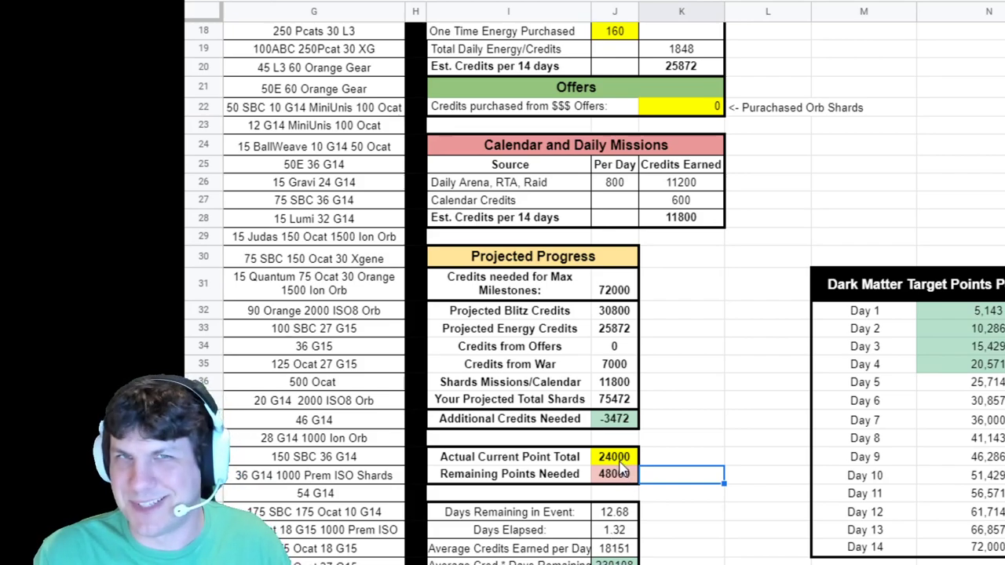
click(619, 559)
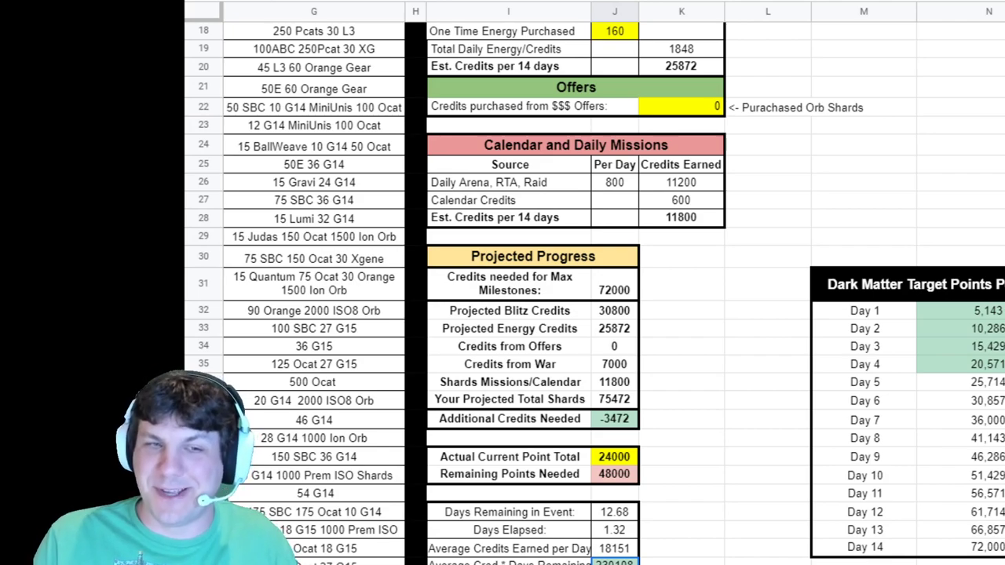
- Correct the Actual Current Point Total to 8000 and check the recalculated figures
double_click(615, 456)
key(BackSpace)
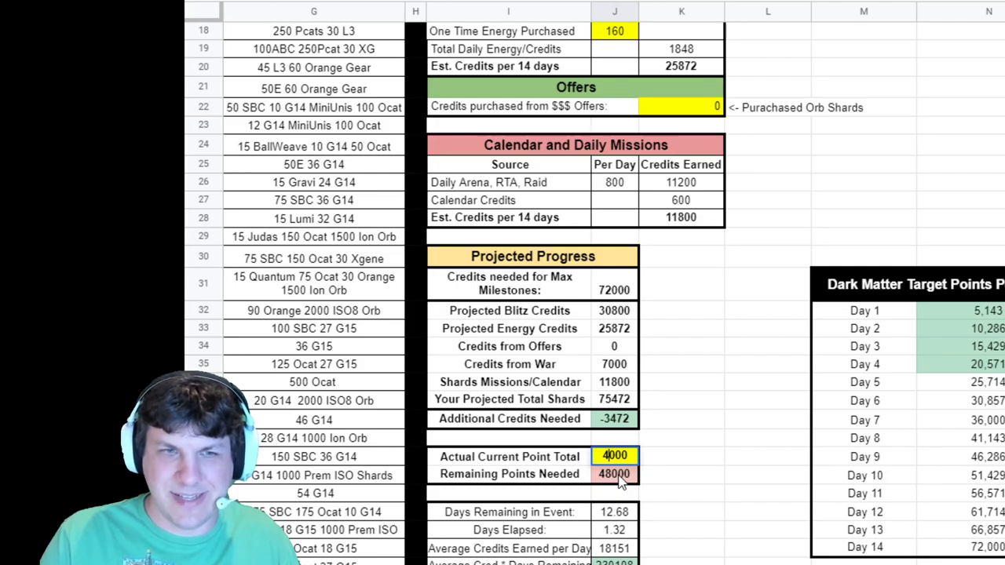
key(BackSpace)
text(8)
key(Return)
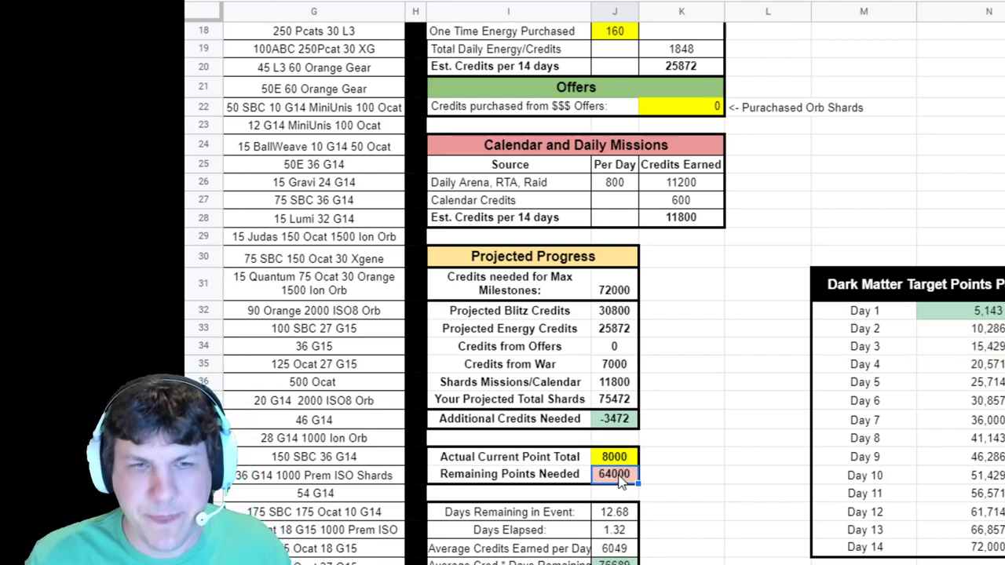
key(Return)
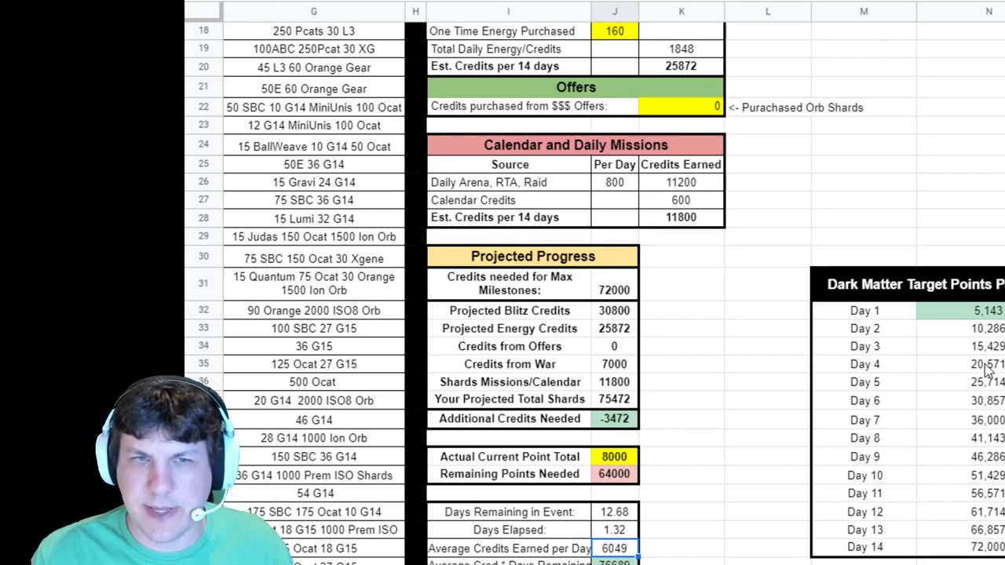
- Check the Day 1 target, set the point total to 12000, then check the Day 2 target
drag(863, 311, 863, 547)
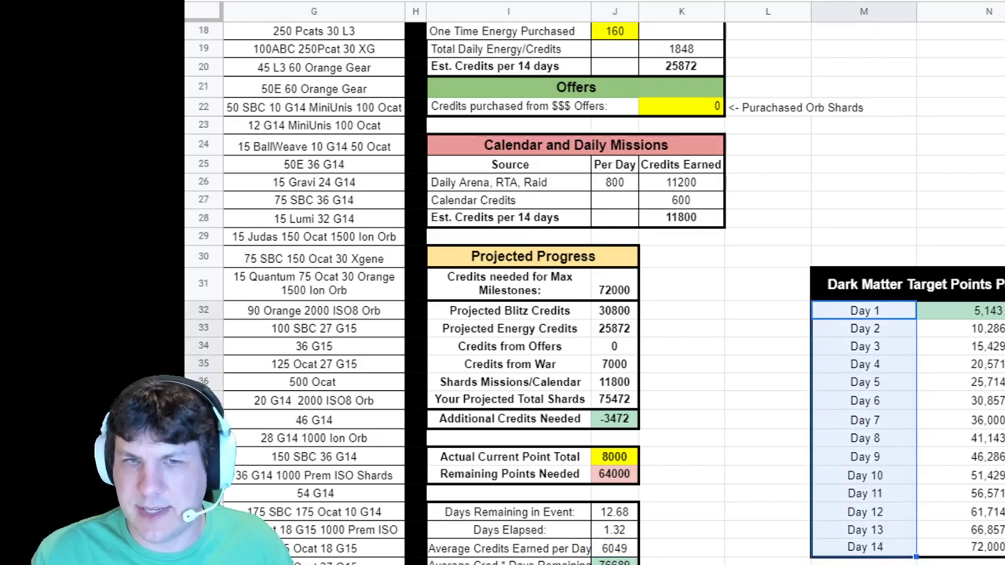
click(965, 311)
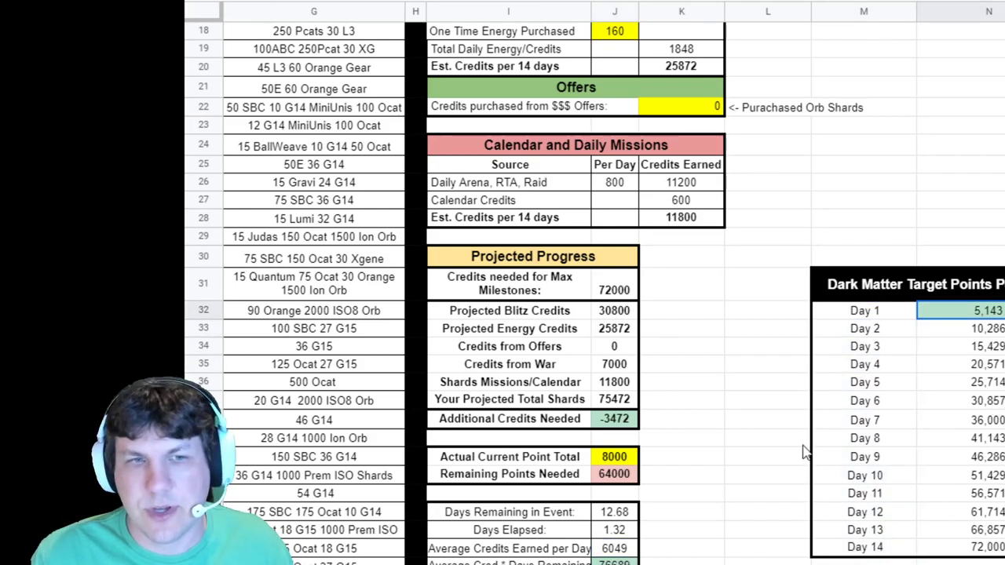
click(625, 459)
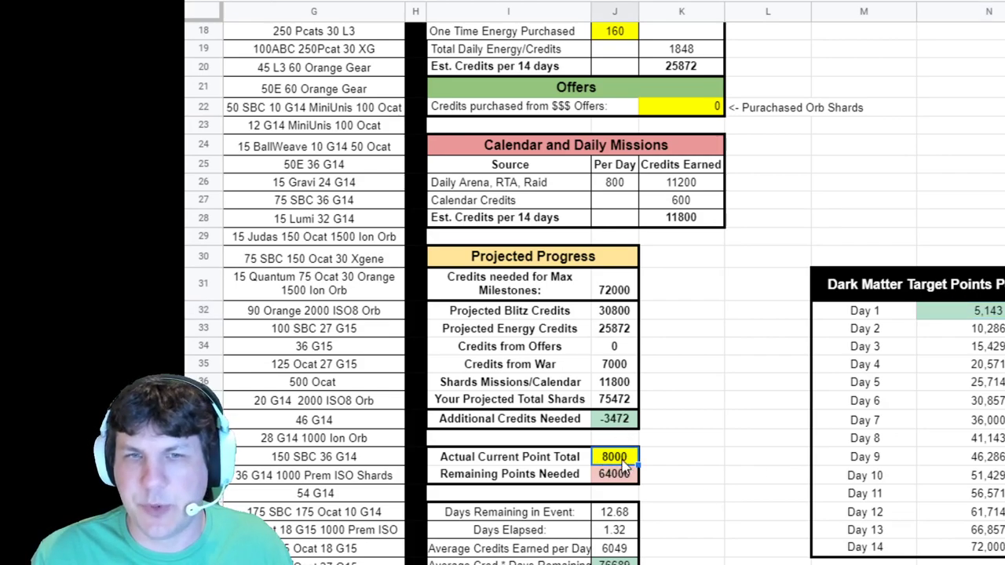
text(12000)
key(Return)
click(962, 328)
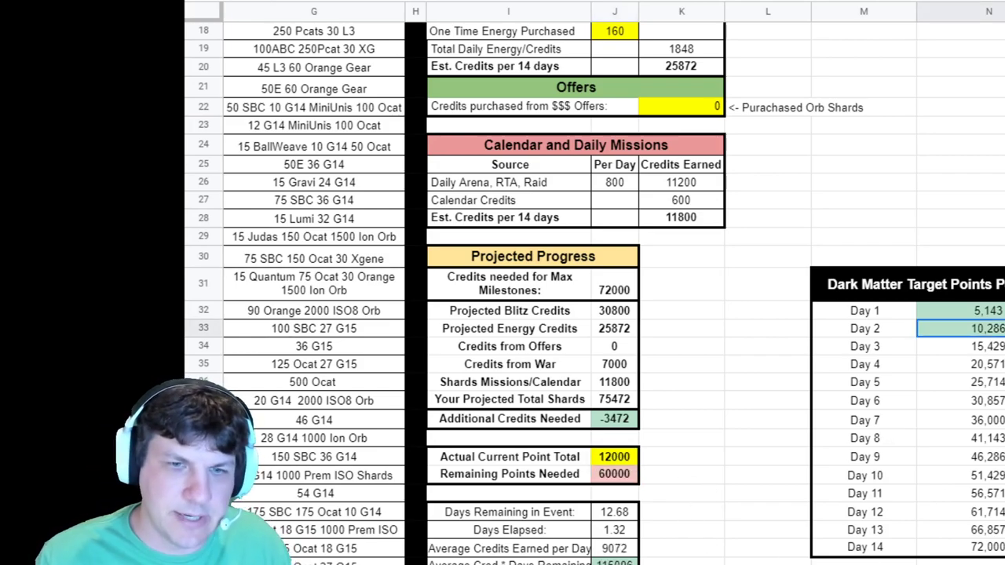
scroll(628, 314, left, 6)
scroll(471, 377, up, 6)
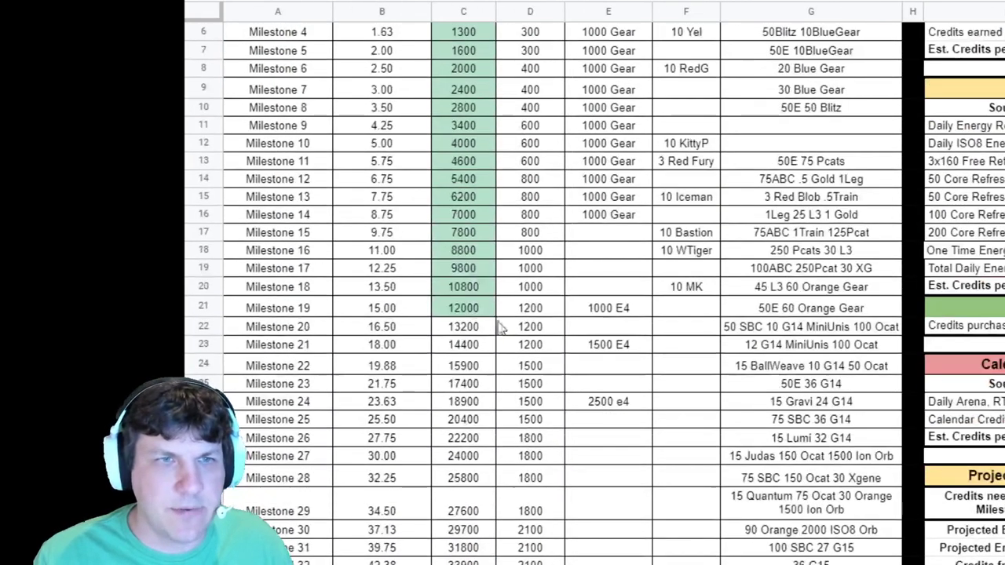
scroll(571, 379, down, 6)
scroll(533, 314, down, 3)
scroll(534, 273, down, 3)
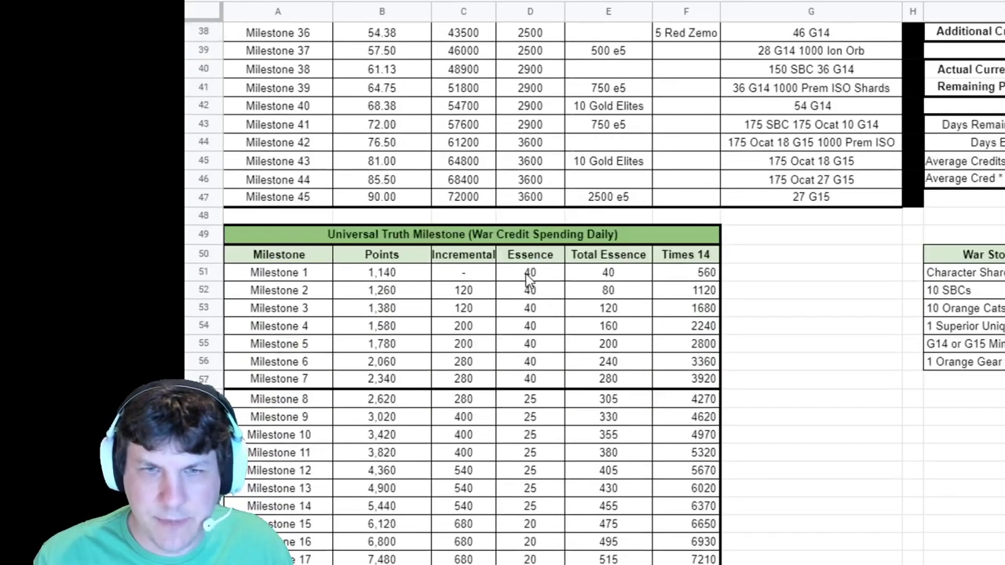
scroll(573, 313, down, 2)
scroll(589, 321, down, 2)
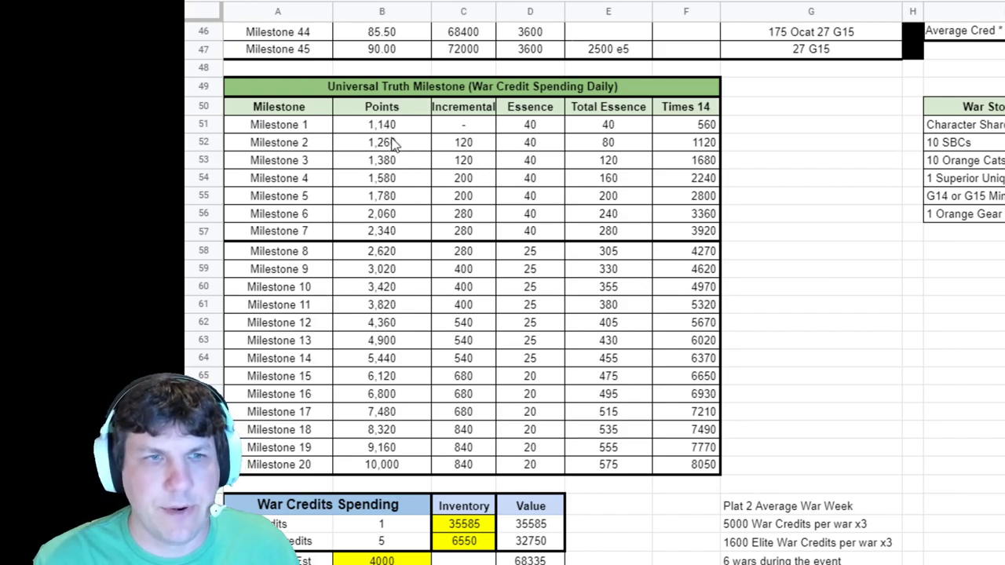
- Review milestone points for 1, 2, 7 and 20, essence rewards for Milestones 1–7 and total essence after 7
click(474, 149)
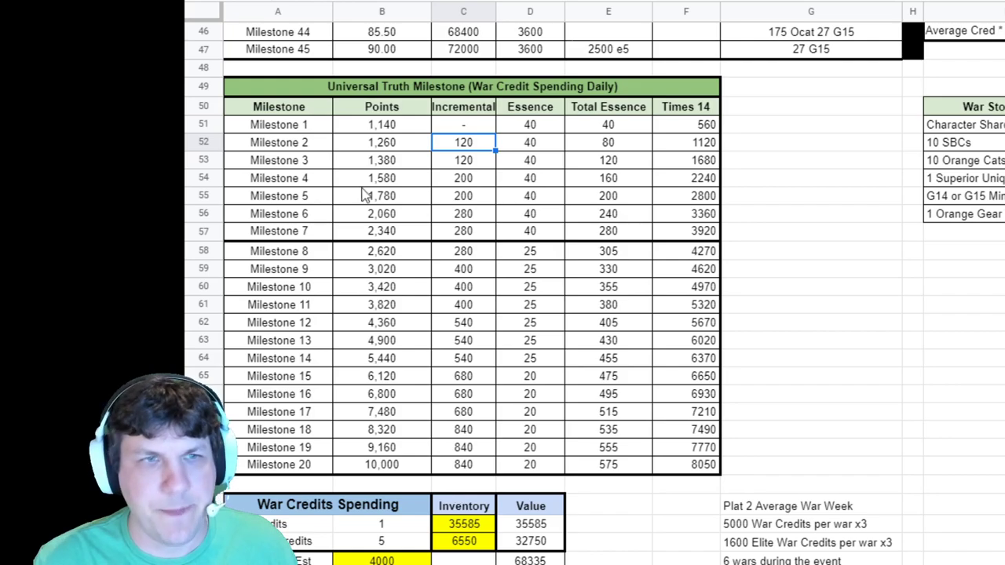
click(388, 125)
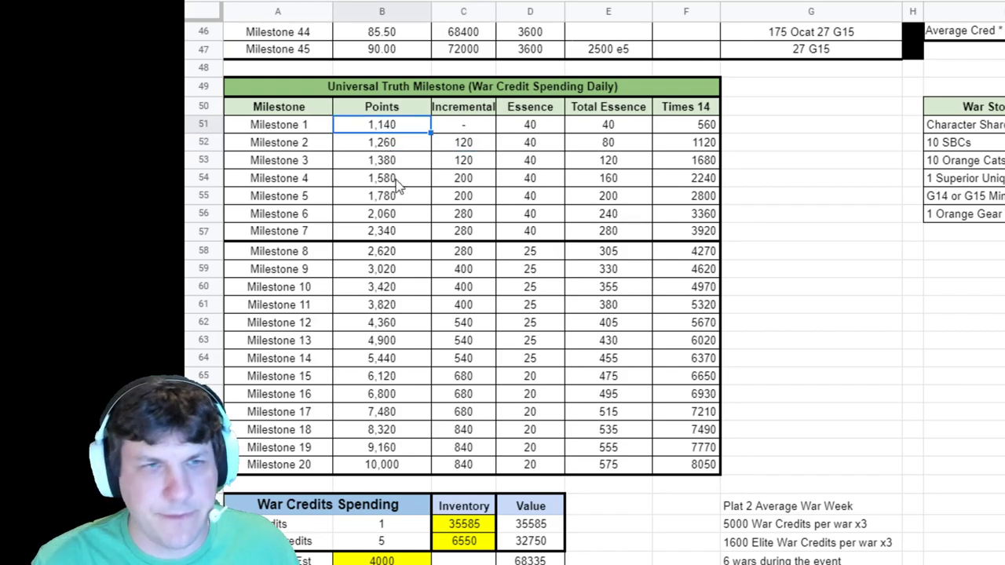
click(410, 466)
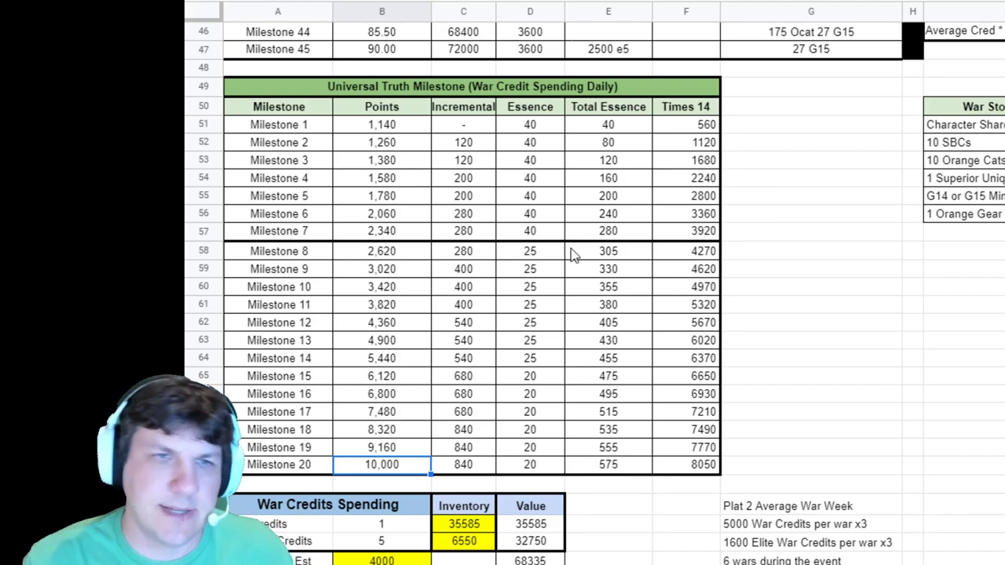
click(551, 125)
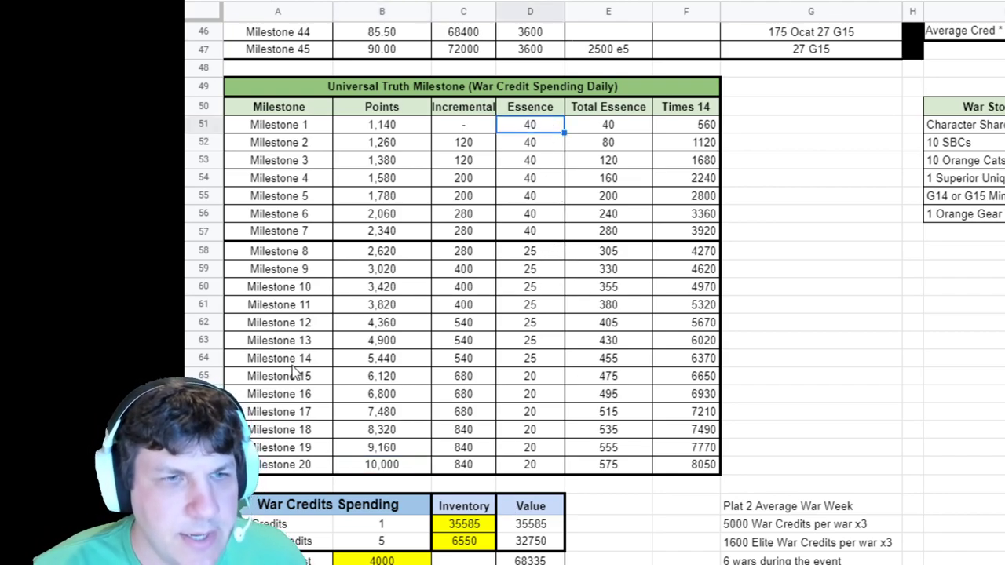
drag(541, 125, 552, 231)
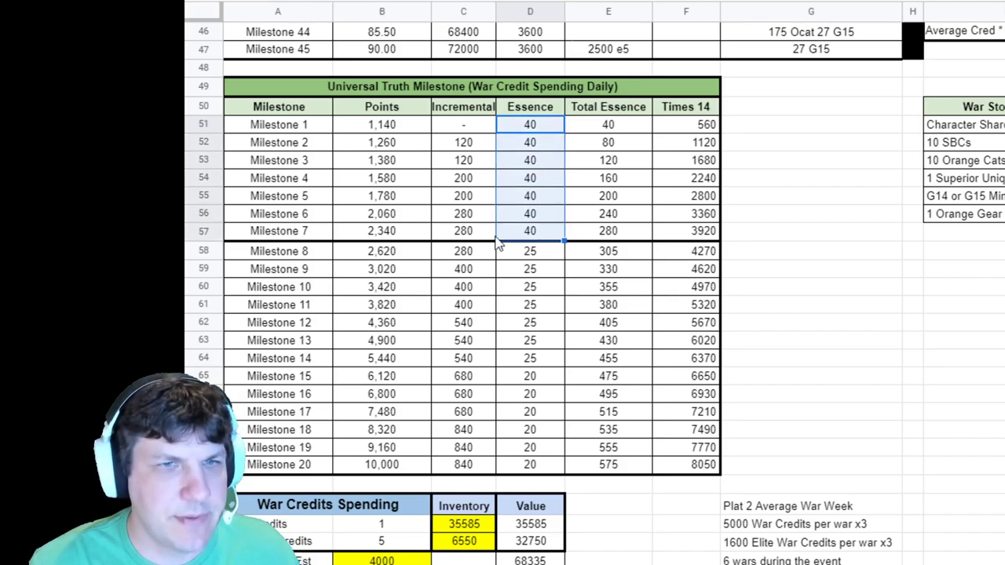
click(628, 232)
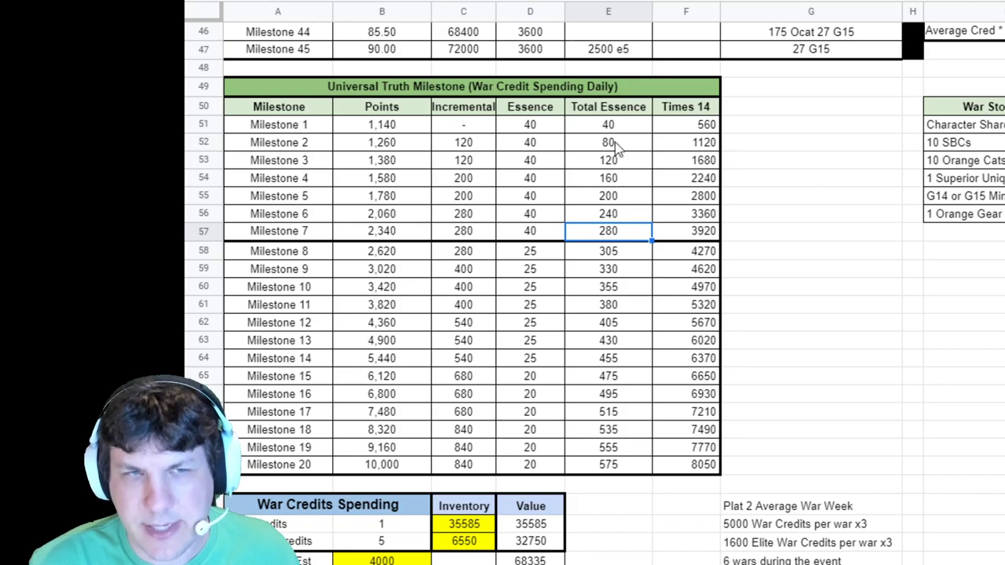
click(369, 232)
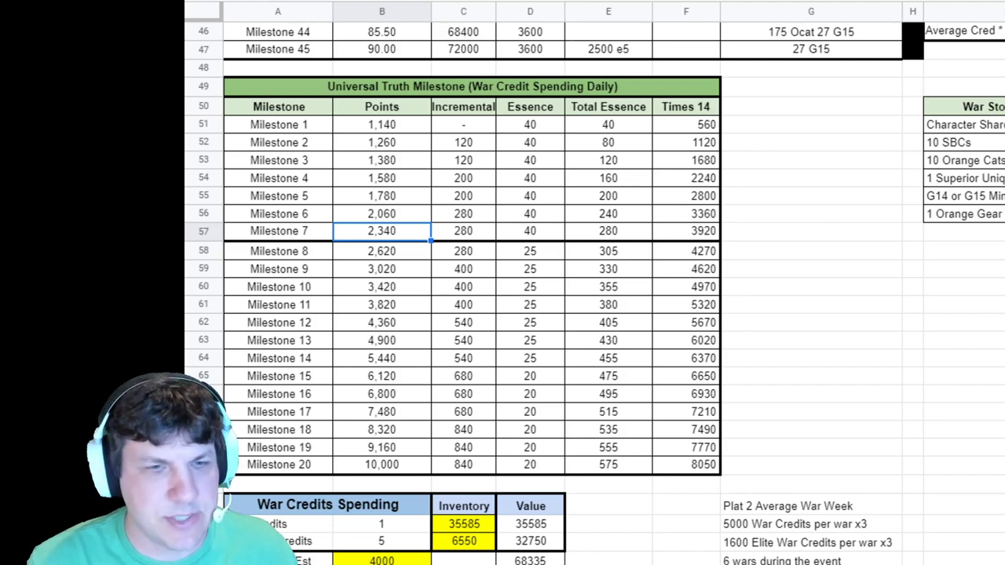
scroll(502, 236, right, 6)
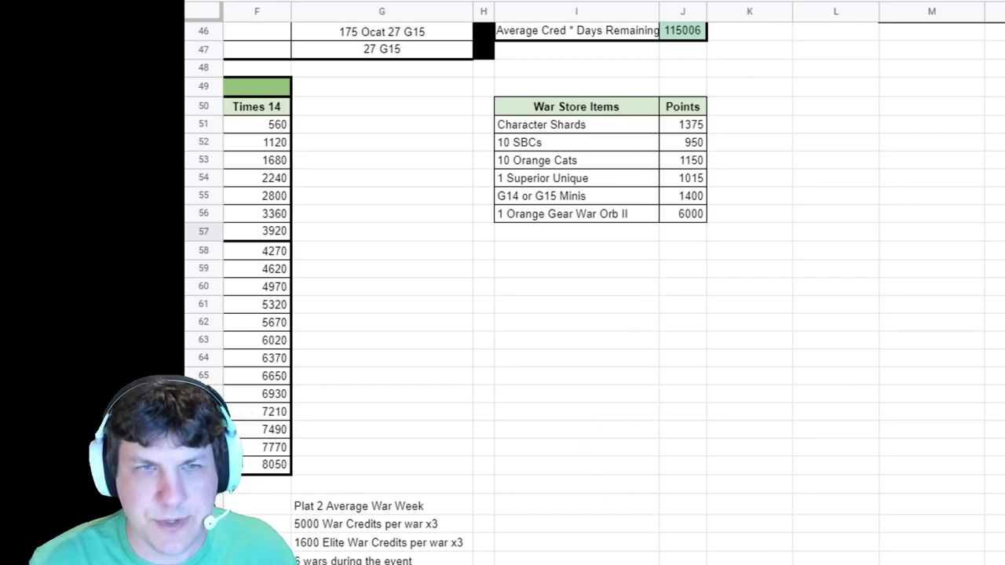
scroll(503, 283, left, 5)
scroll(502, 283, left, 5)
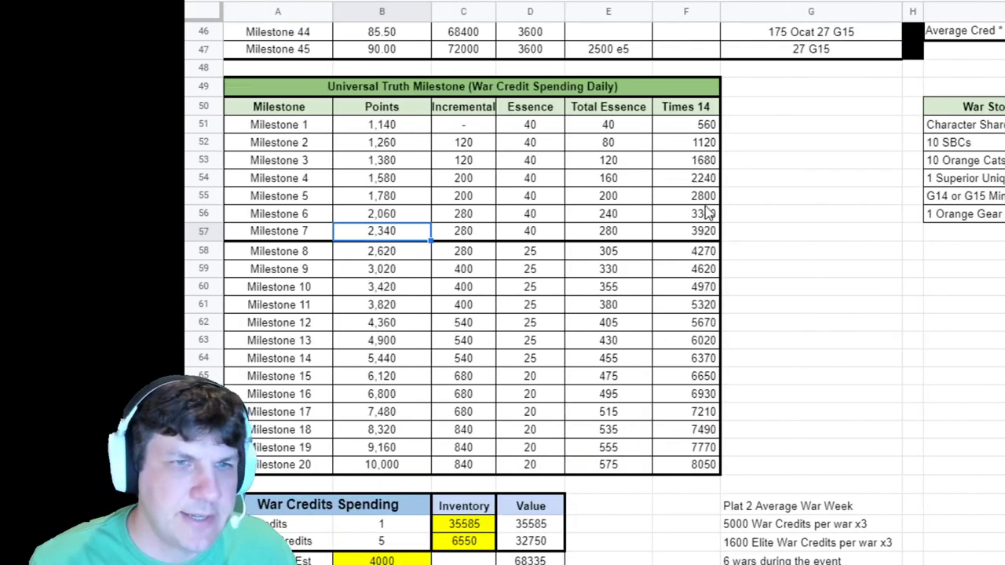
- Compare the 6000-point Orange Gear War Orb II cost with the points needed for Milestone 14
click(787, 233)
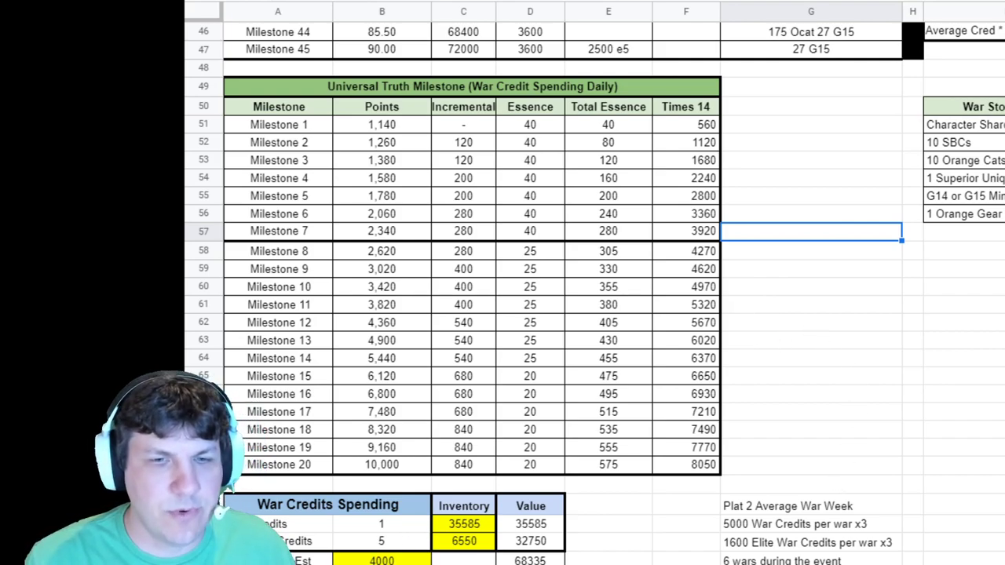
scroll(550, 275, right, 1)
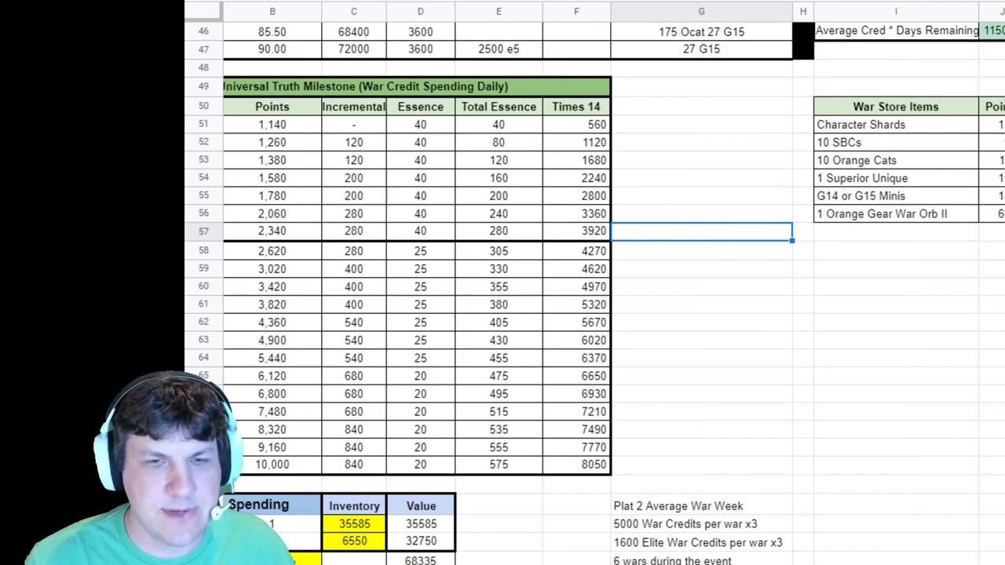
scroll(549, 275, right, 2)
click(852, 217)
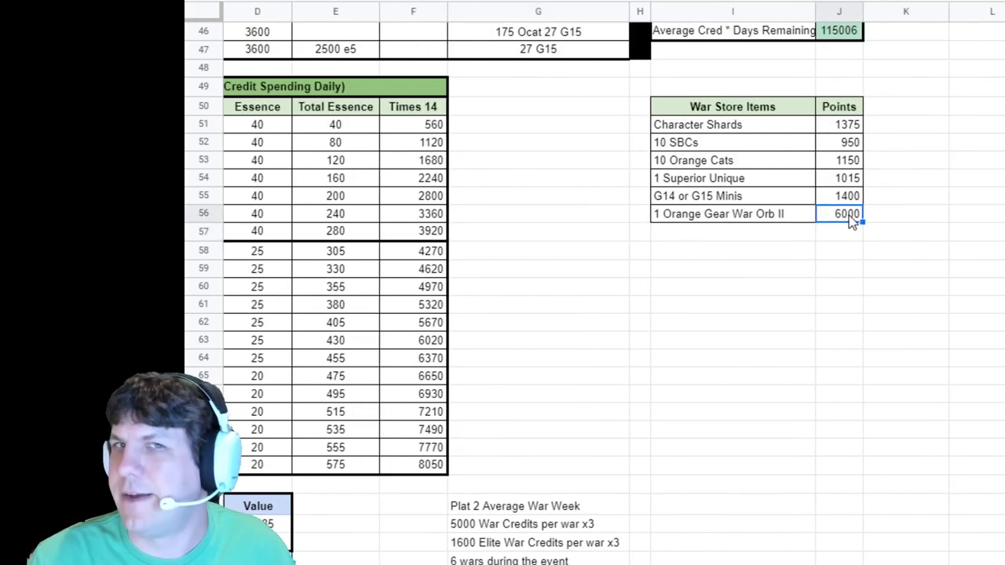
scroll(550, 275, left, 2)
scroll(549, 275, left, 1)
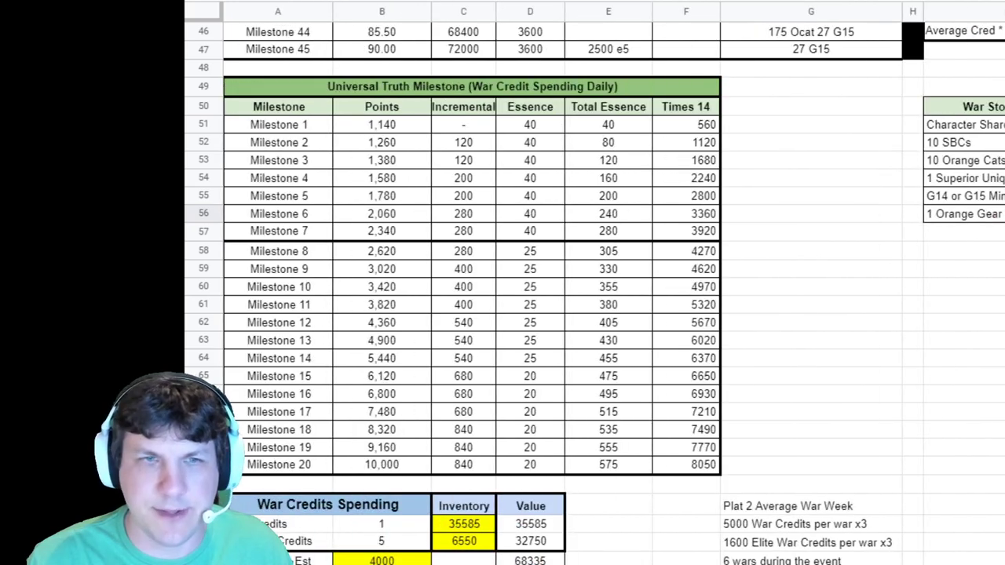
click(404, 362)
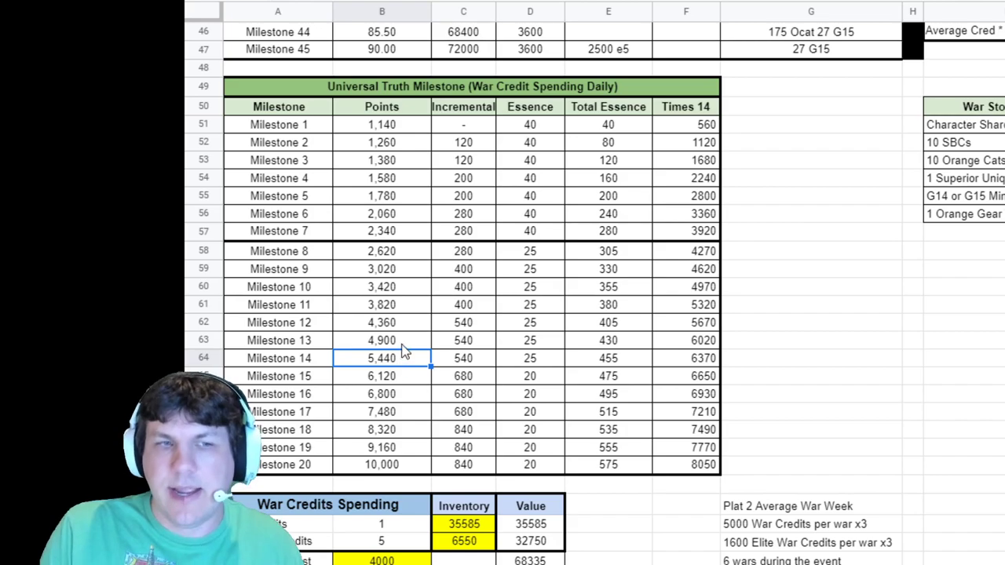
- Review Milestone 17 points, essence rewards for Milestones 17–20 and Milestone 14's incremental points
click(401, 412)
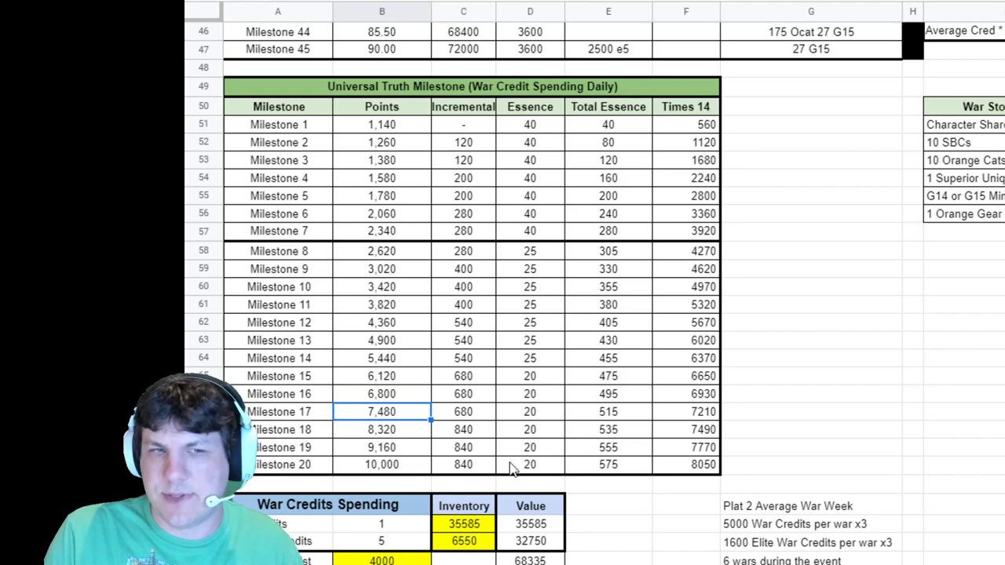
click(542, 416)
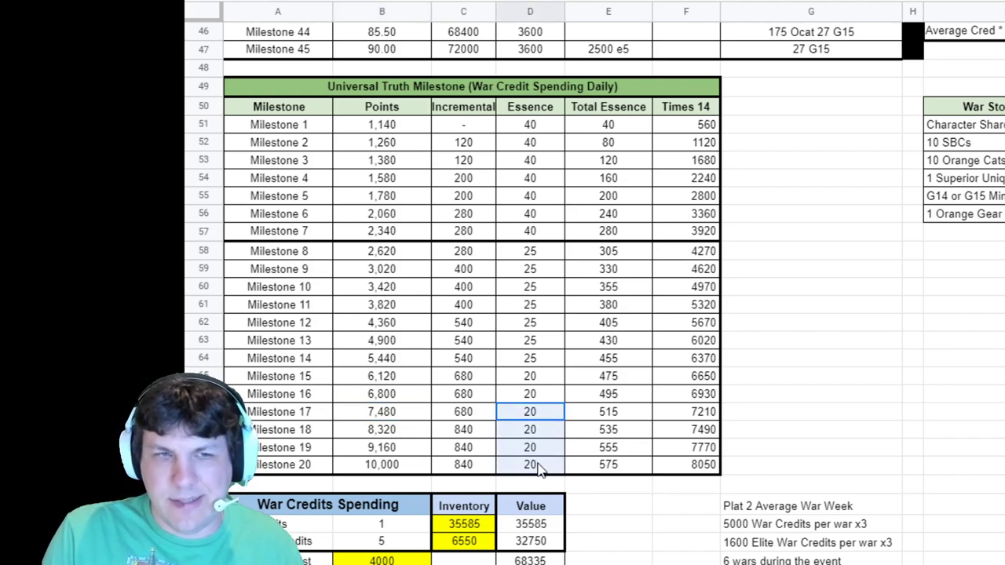
drag(540, 469, 536, 474)
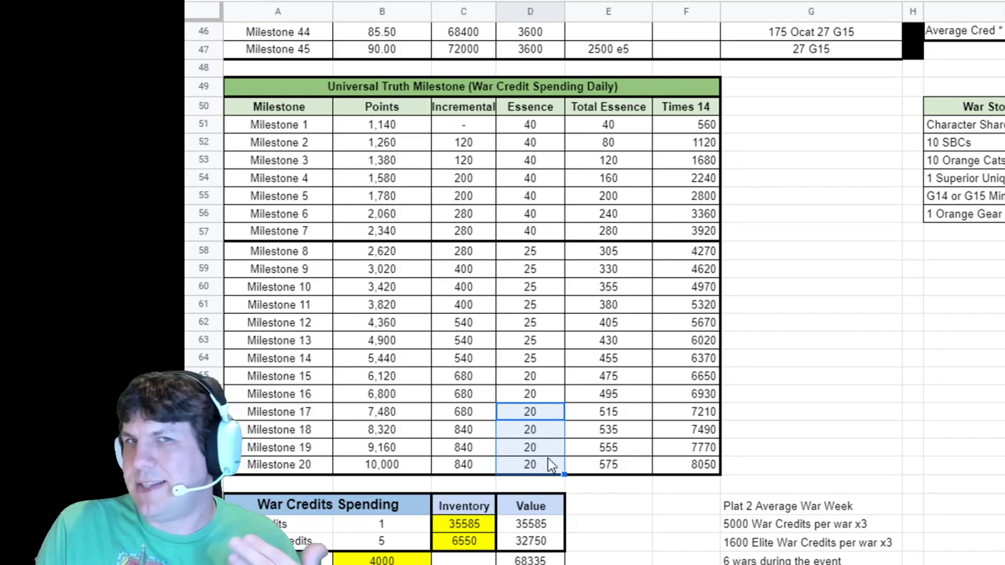
click(468, 363)
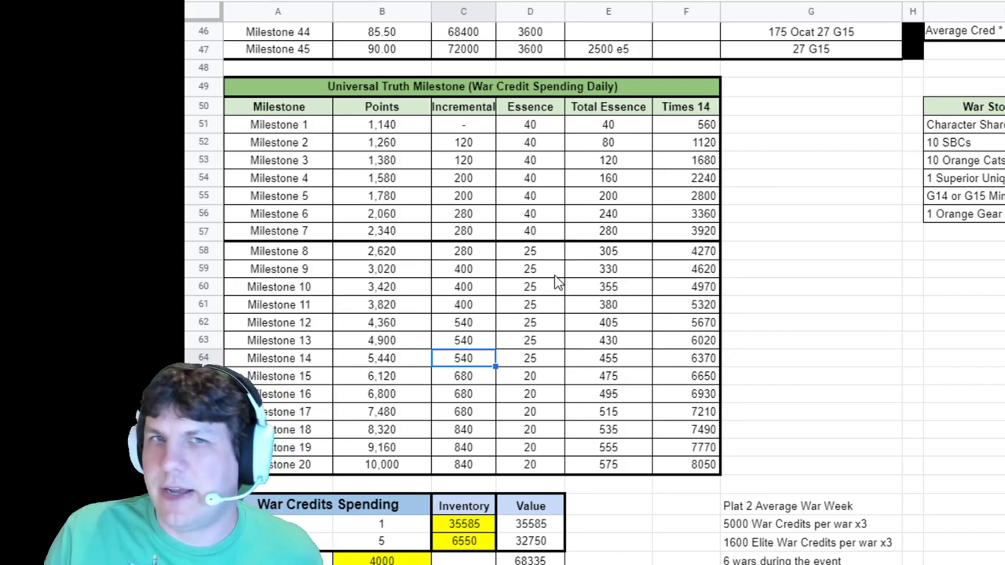
scroll(570, 275, down, 3)
scroll(644, 369, down, 3)
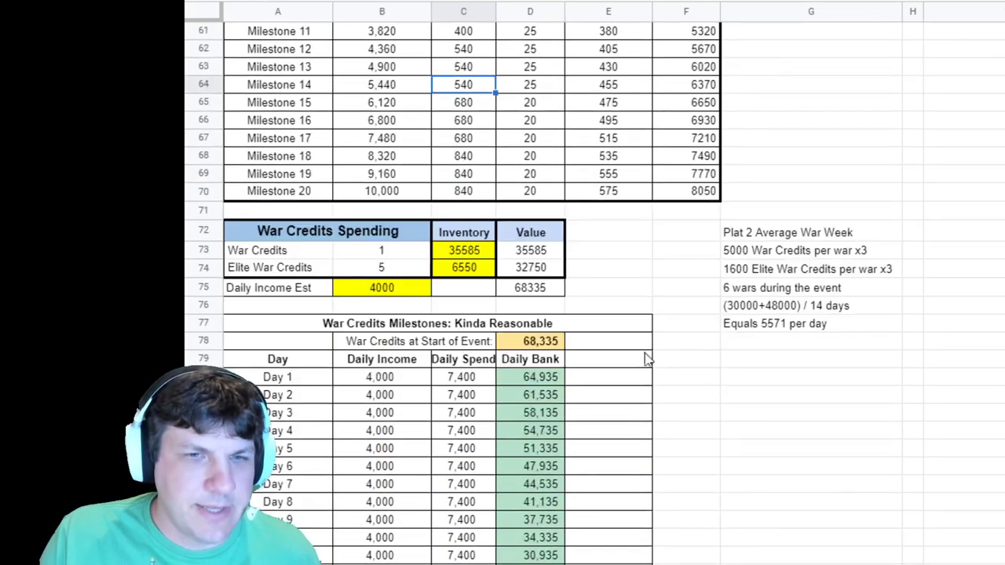
scroll(674, 349, down, 2)
scroll(691, 345, down, 1)
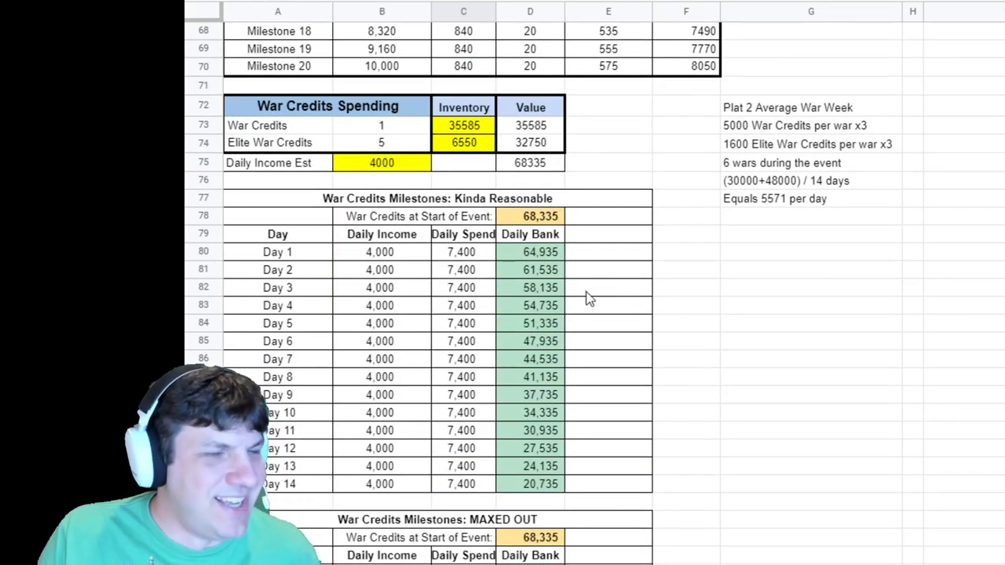
drag(468, 123, 475, 142)
click(477, 147)
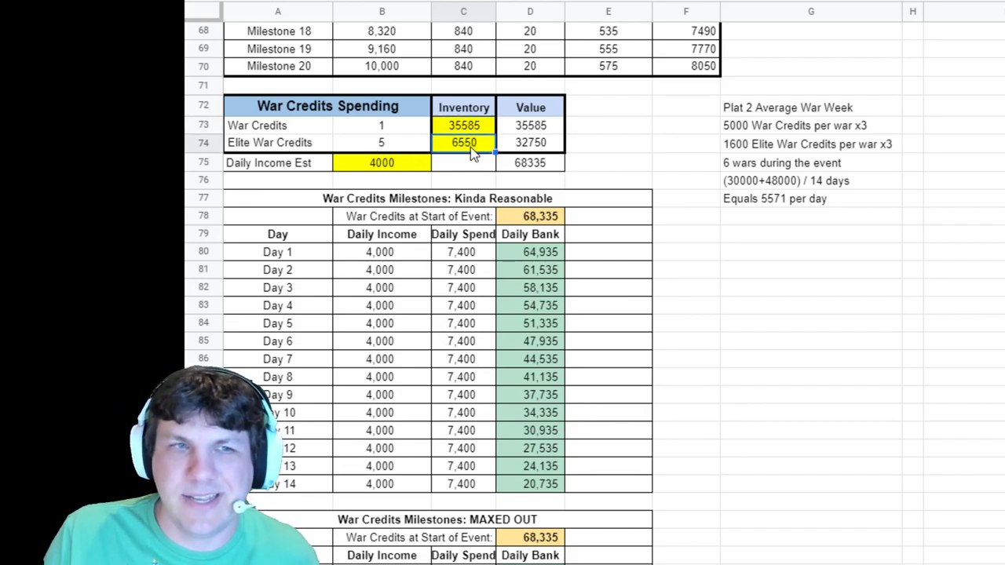
drag(540, 130, 541, 145)
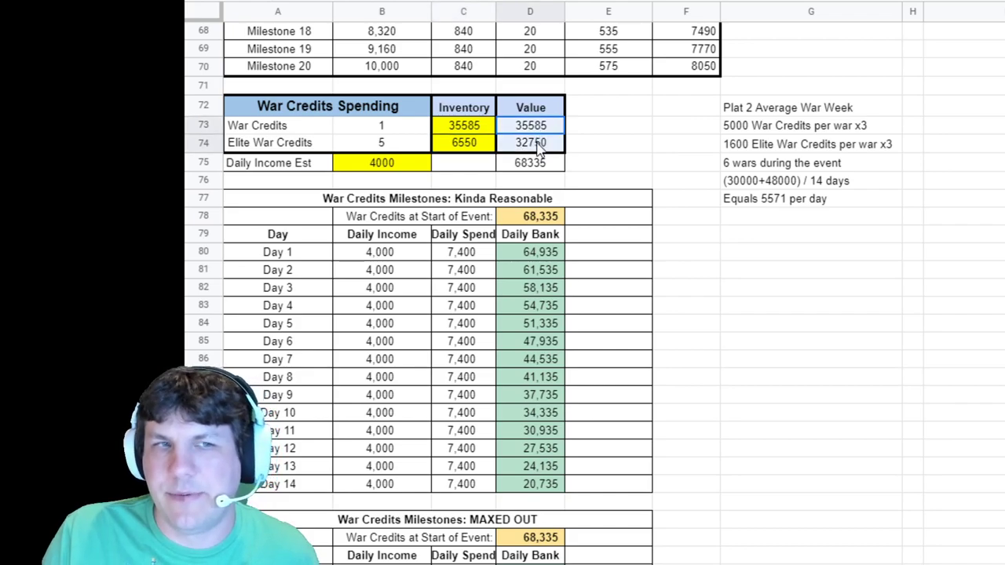
click(539, 167)
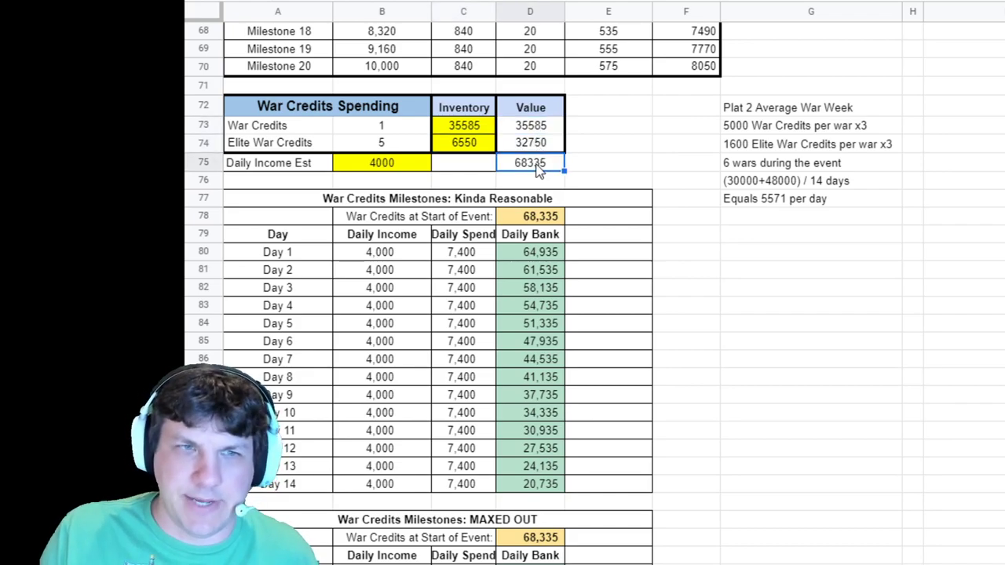
click(385, 165)
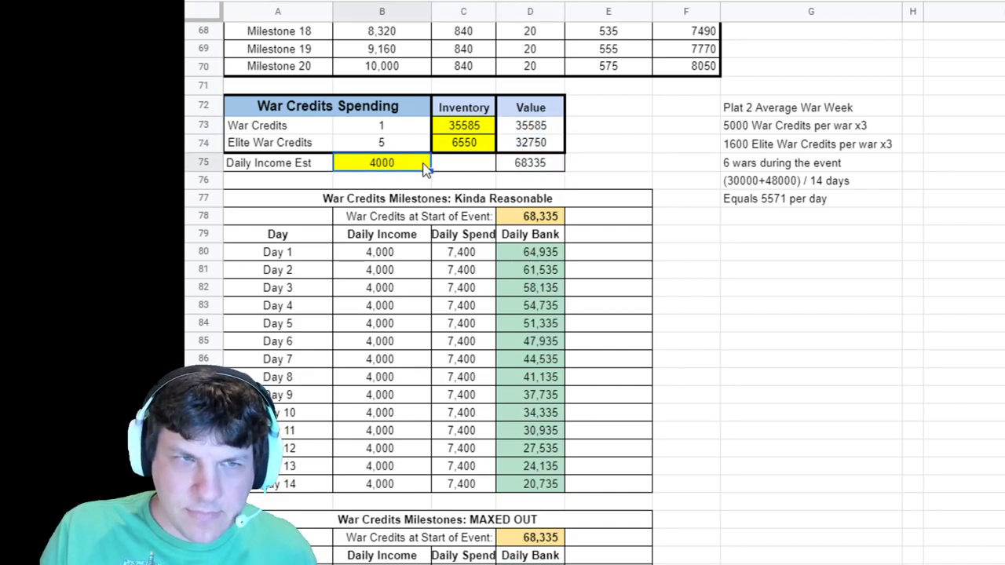
double_click(377, 163)
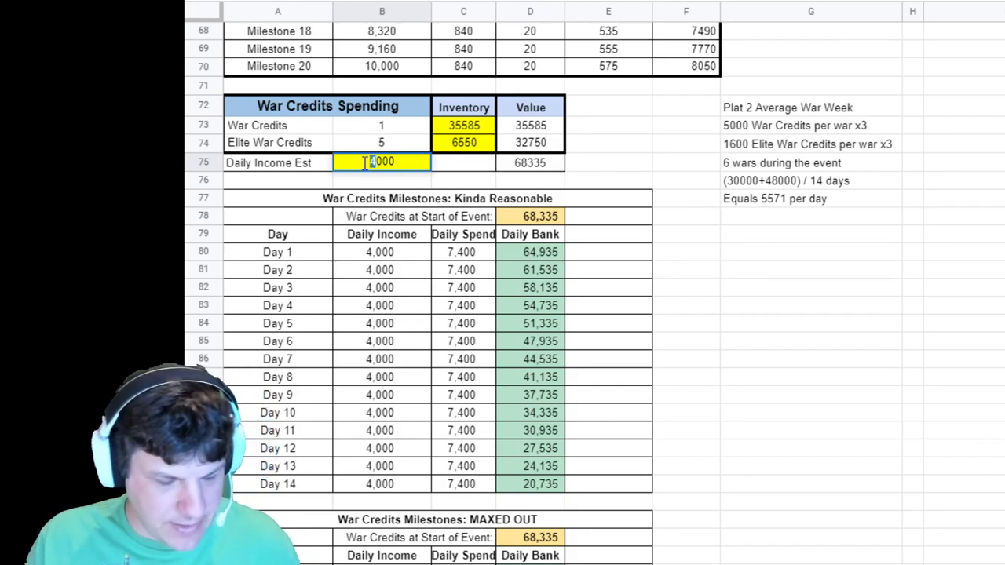
key(BackSpace)
text(5)
key(Return)
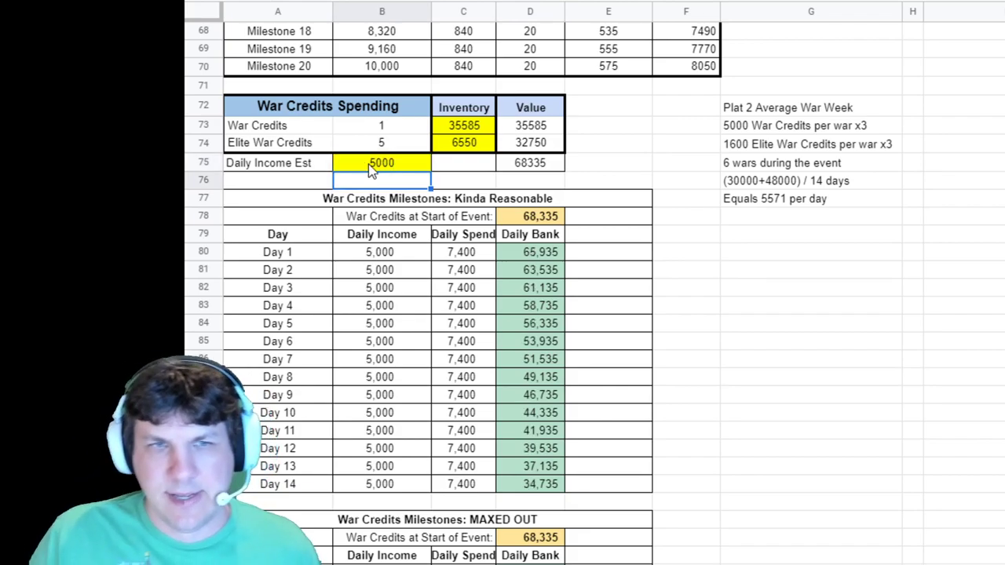
click(773, 125)
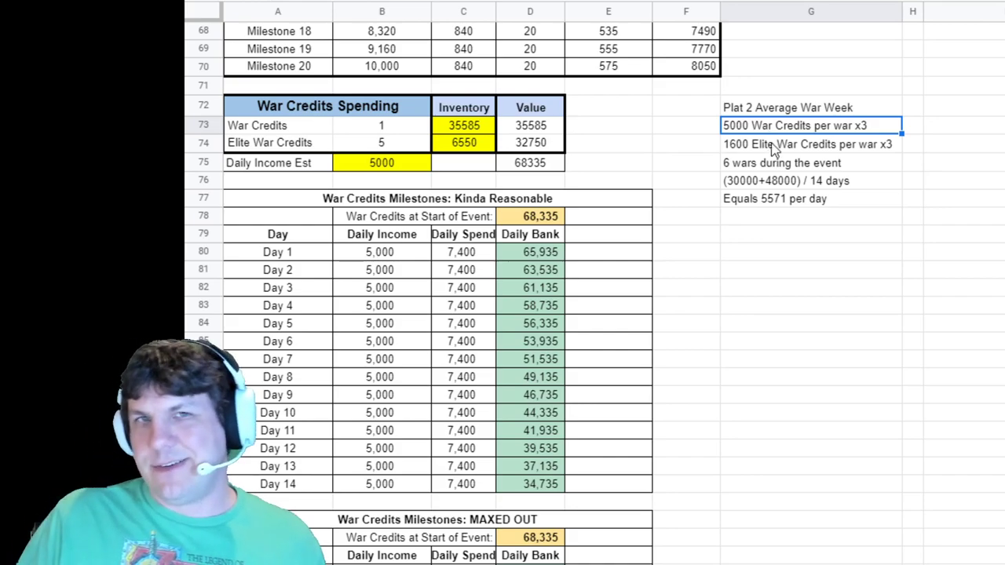
click(781, 165)
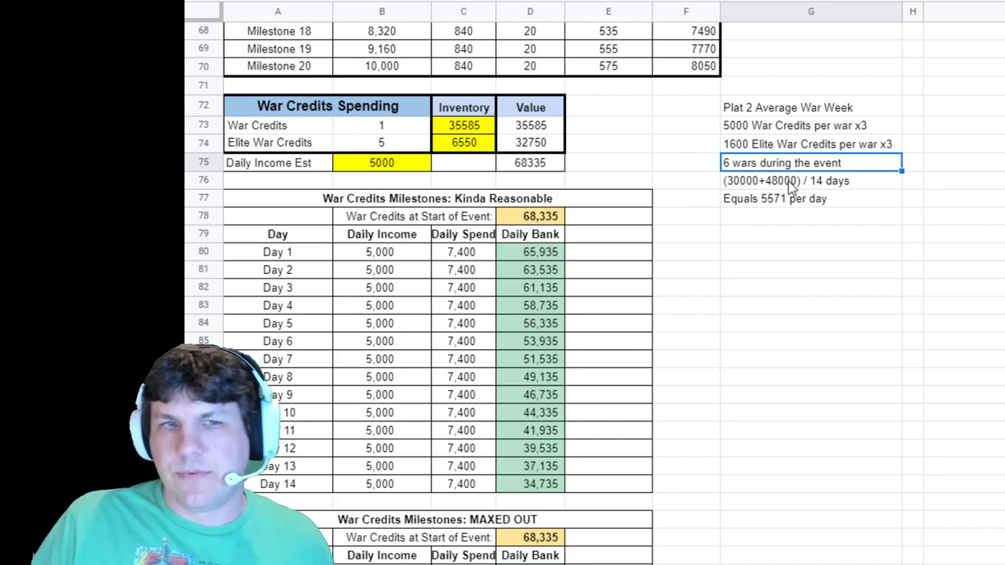
click(785, 182)
click(789, 223)
click(817, 202)
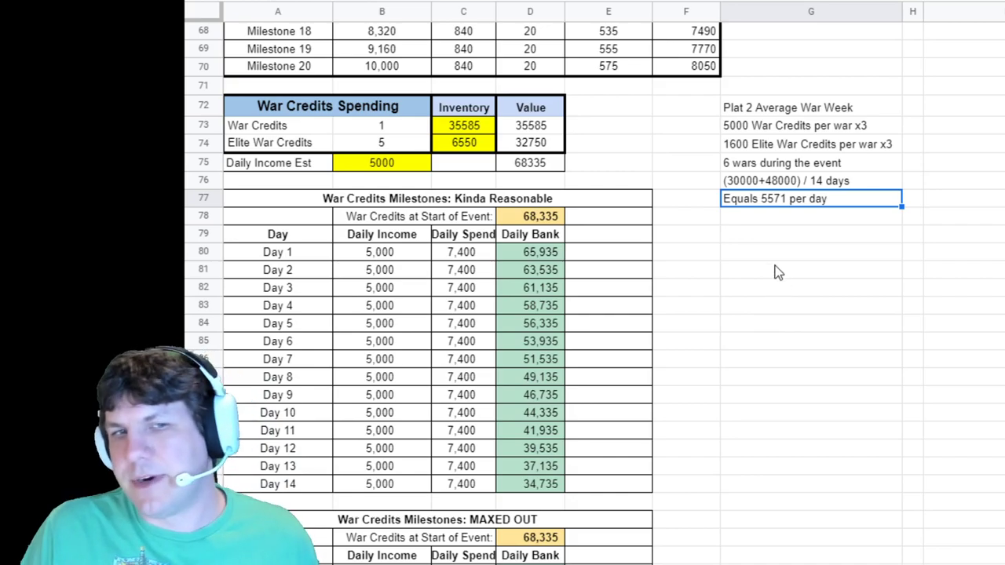
click(383, 165)
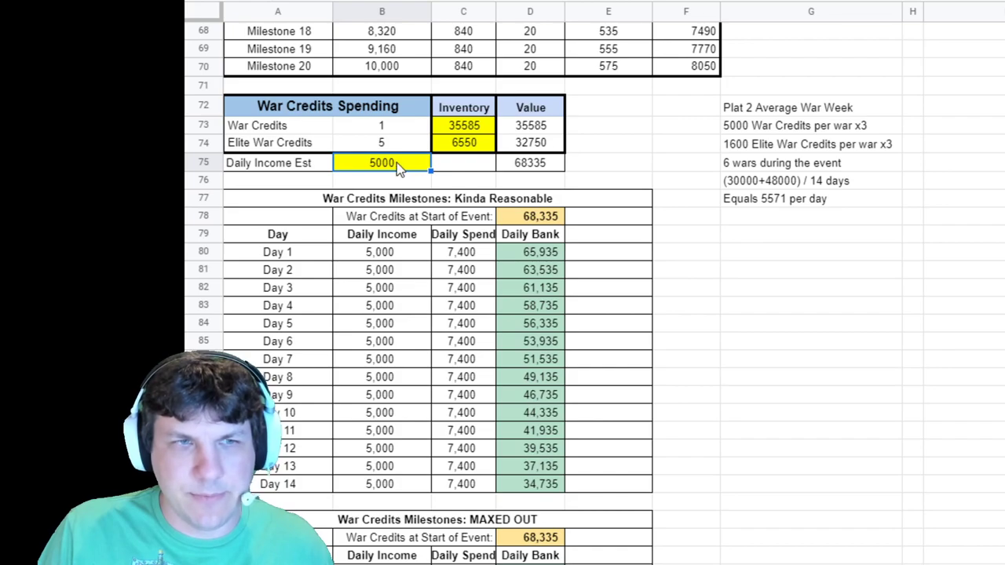
double_click(540, 163)
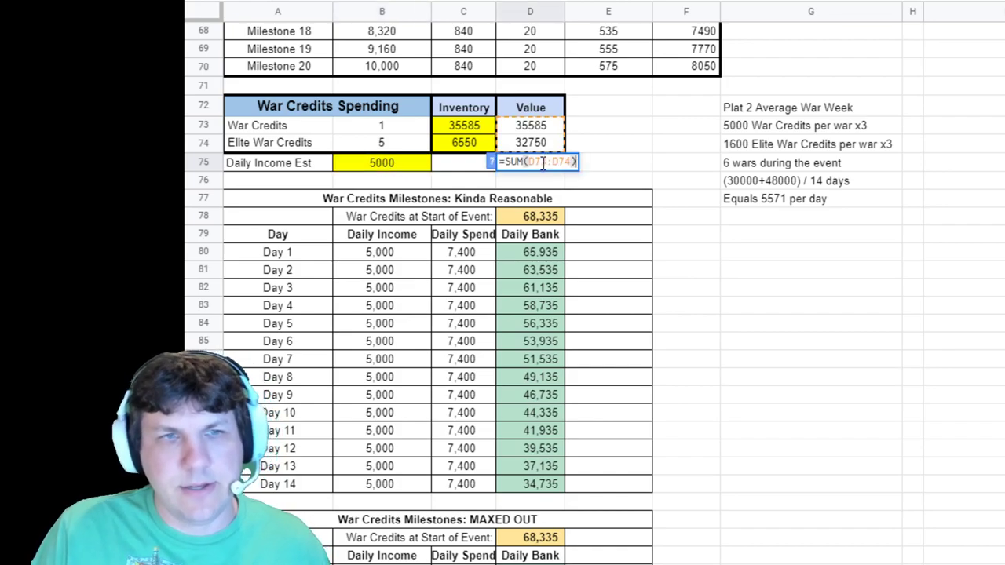
key(Escape)
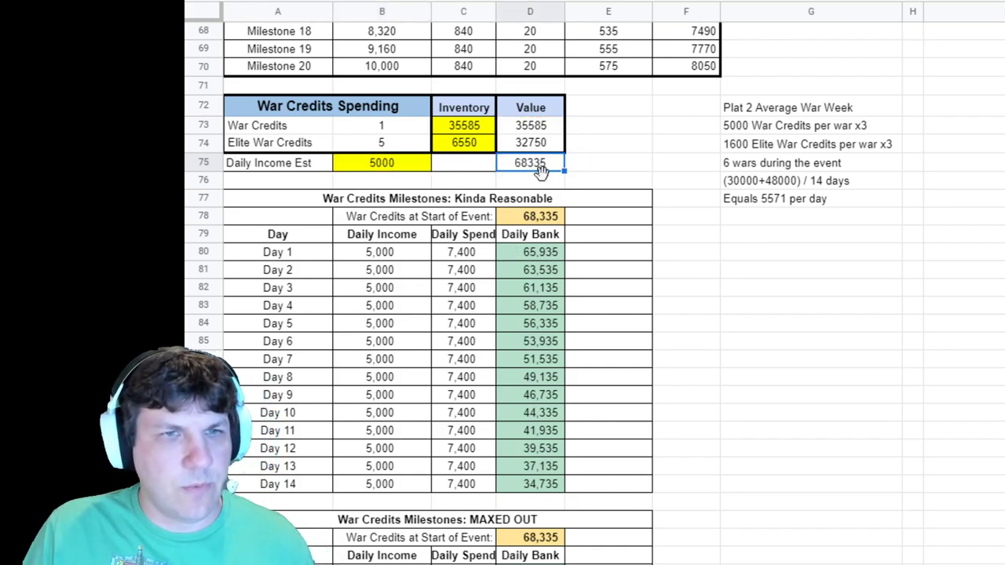
click(526, 221)
double_click(524, 220)
key(Escape)
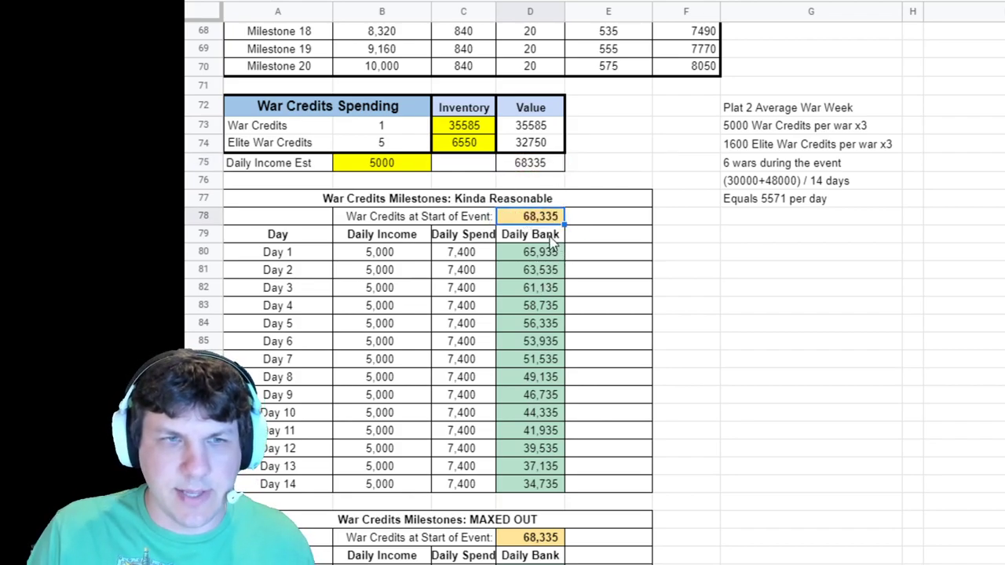
- Change Day 1 Daily Spend to 7,480 then 7,500, and fill 7,500 down through Day 14
click(468, 252)
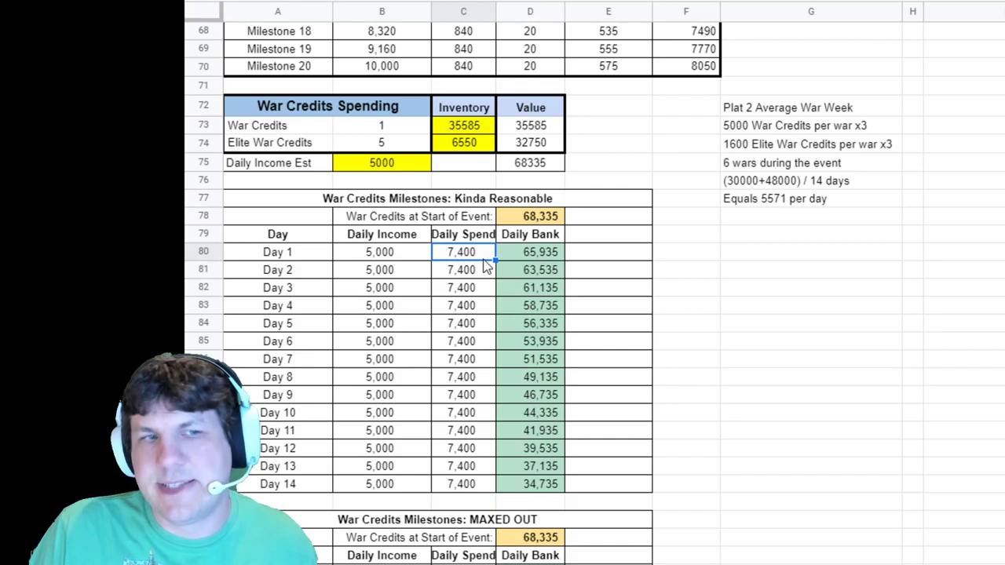
scroll(486, 263, up, 2)
scroll(487, 263, up, 1)
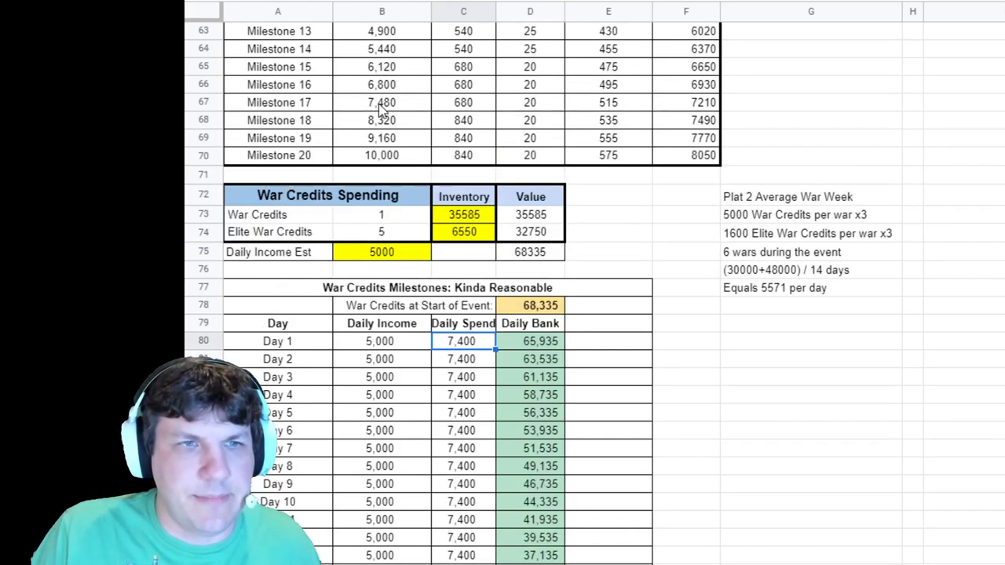
double_click(471, 341)
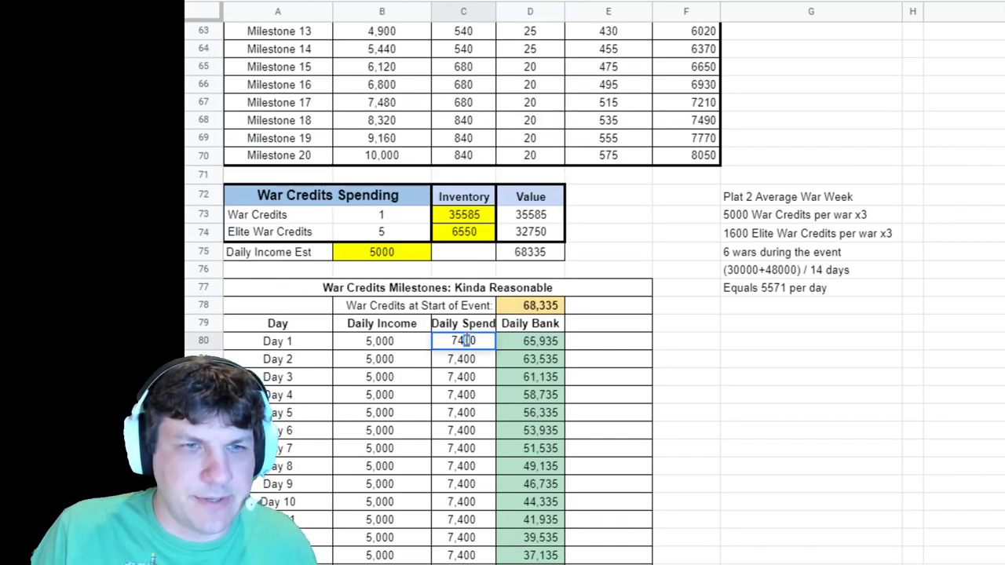
key(BackSpace)
key(BackSpace)
text(80)
key(Return)
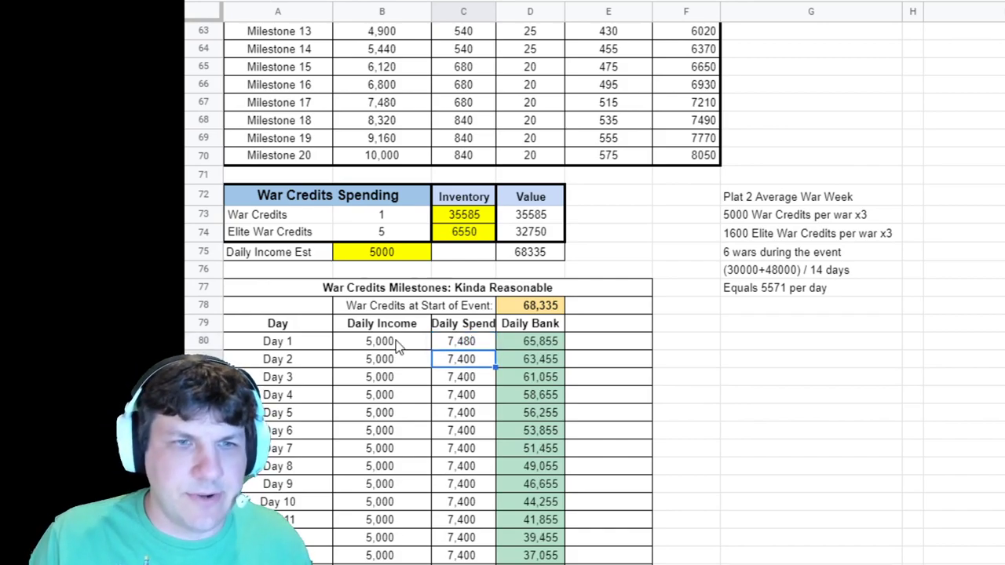
double_click(466, 343)
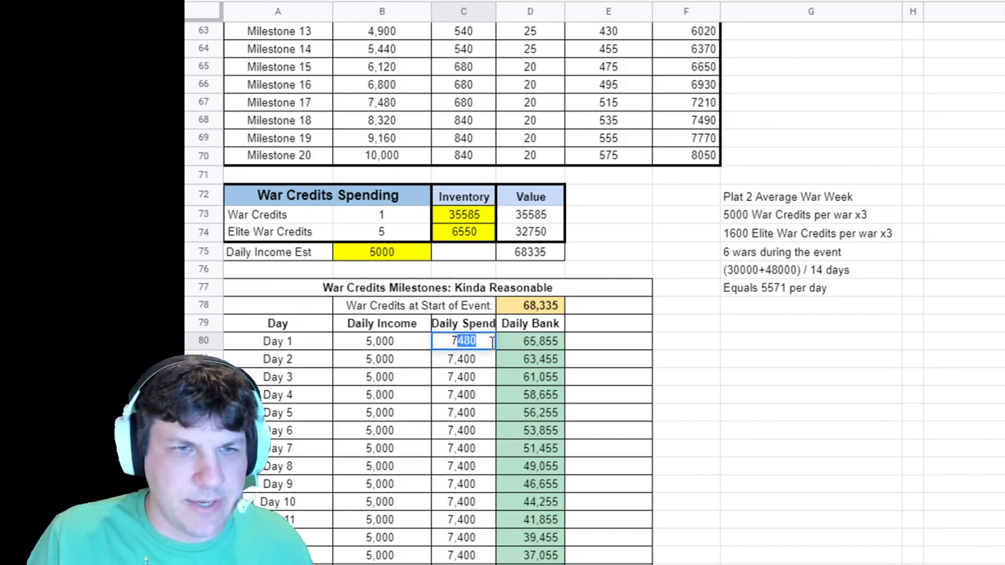
text(500)
key(Return)
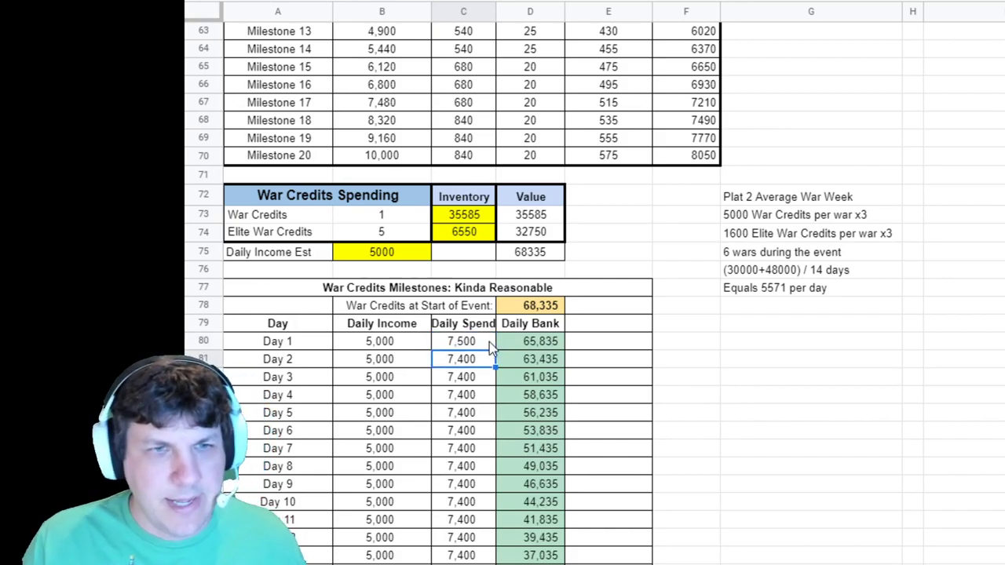
click(475, 342)
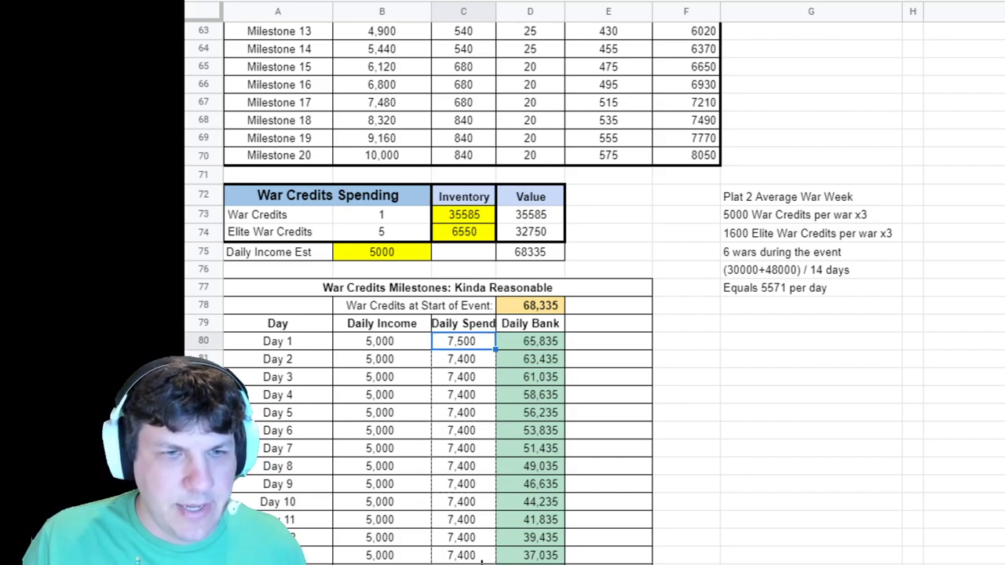
drag(494, 350, 481, 556)
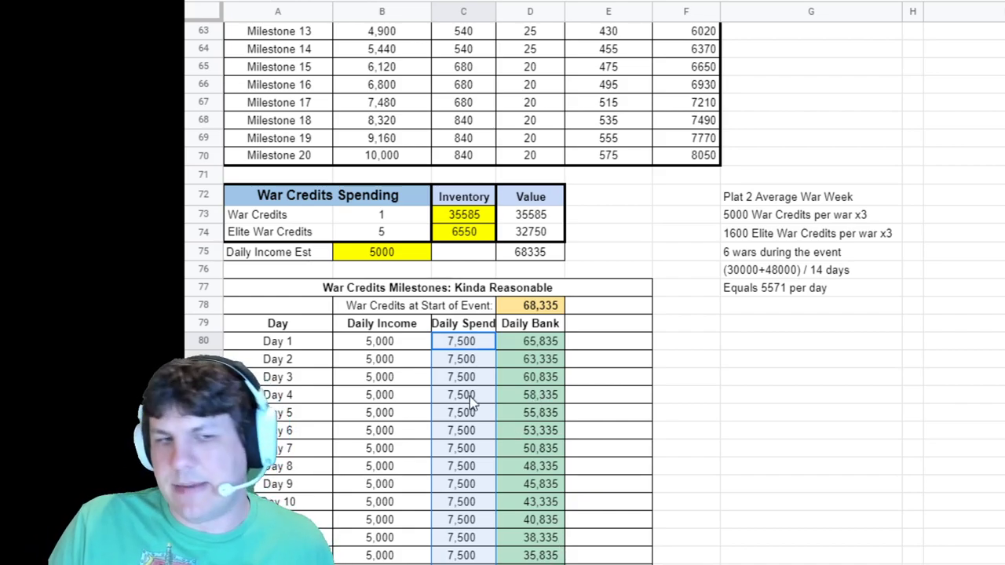
scroll(479, 408, down, 5)
scroll(479, 416, down, 3)
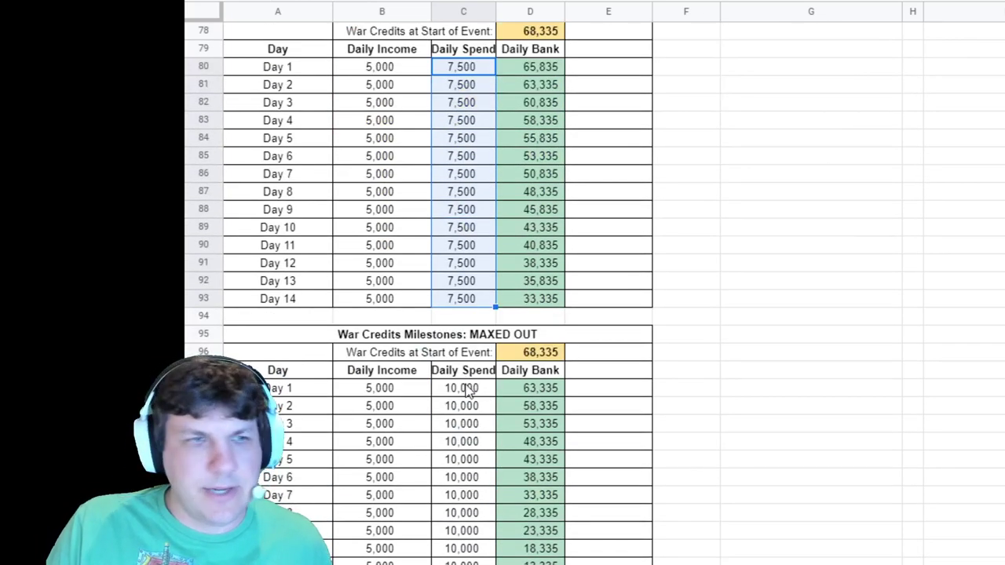
scroll(470, 399, down, 3)
scroll(469, 393, down, 3)
scroll(469, 345, up, 2)
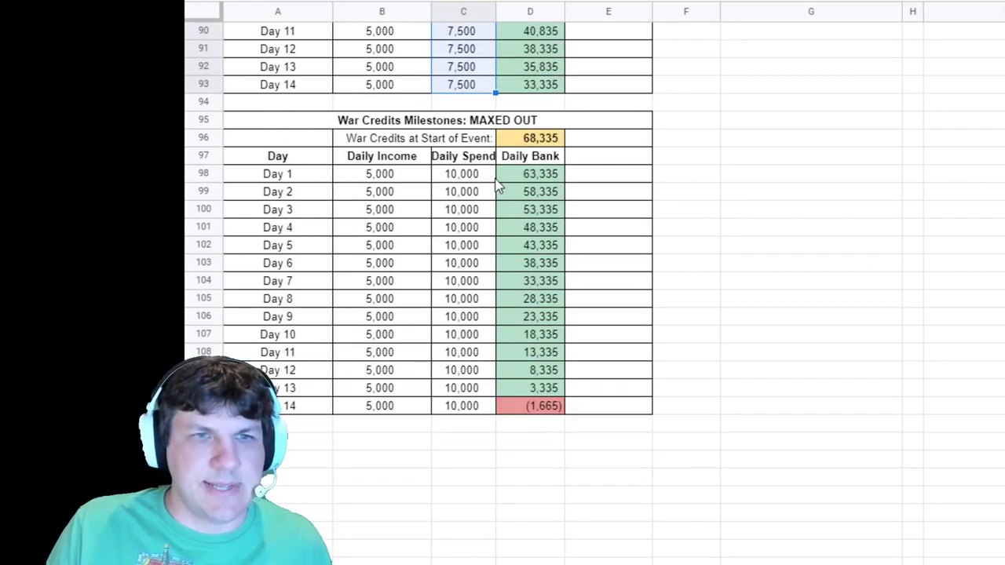
click(551, 139)
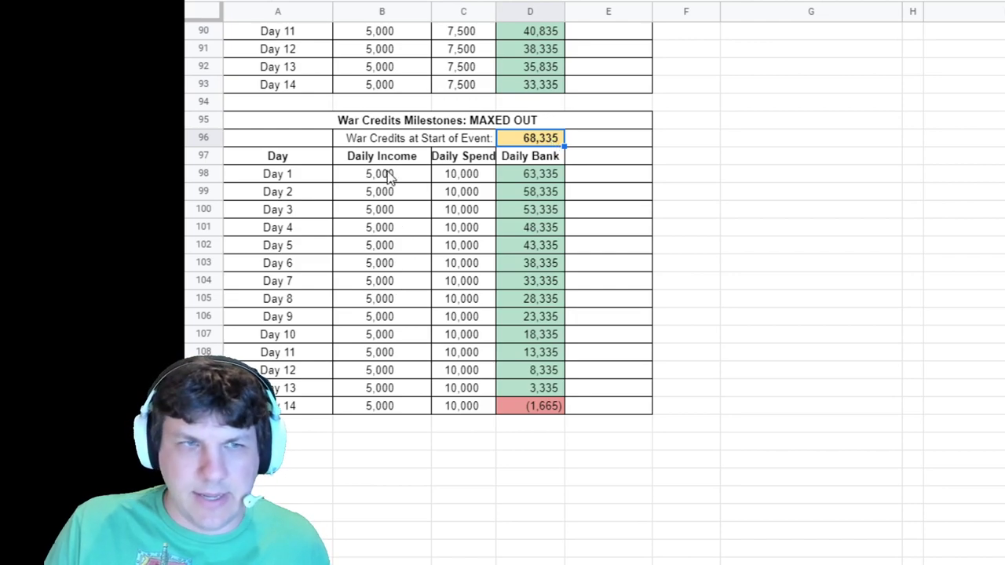
drag(382, 173, 381, 406)
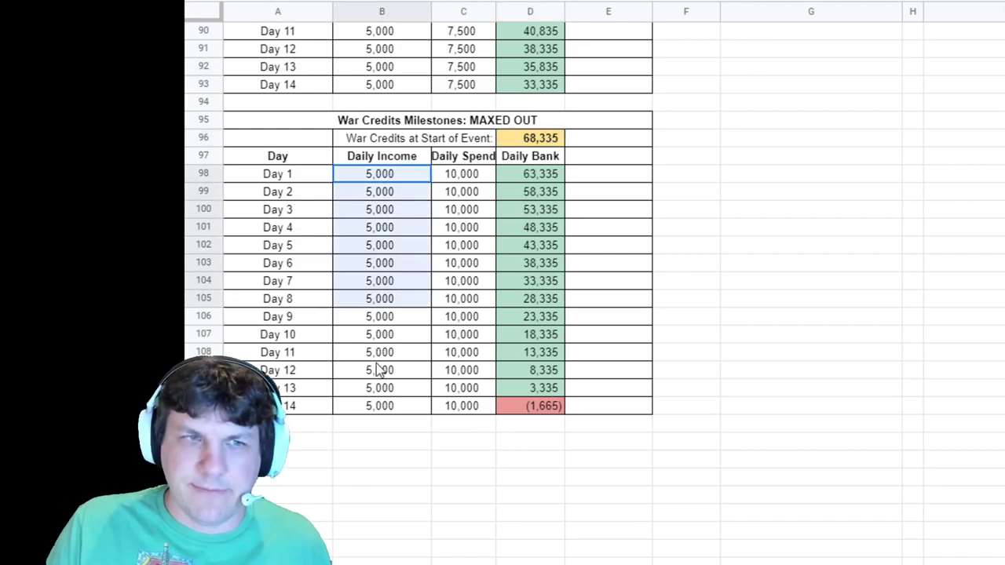
click(542, 406)
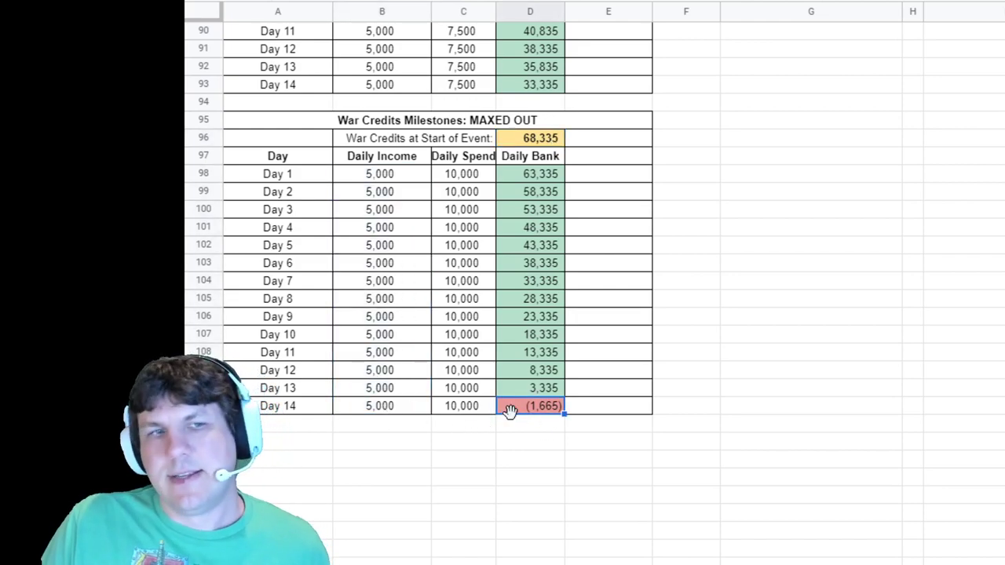
scroll(519, 419, up, 10)
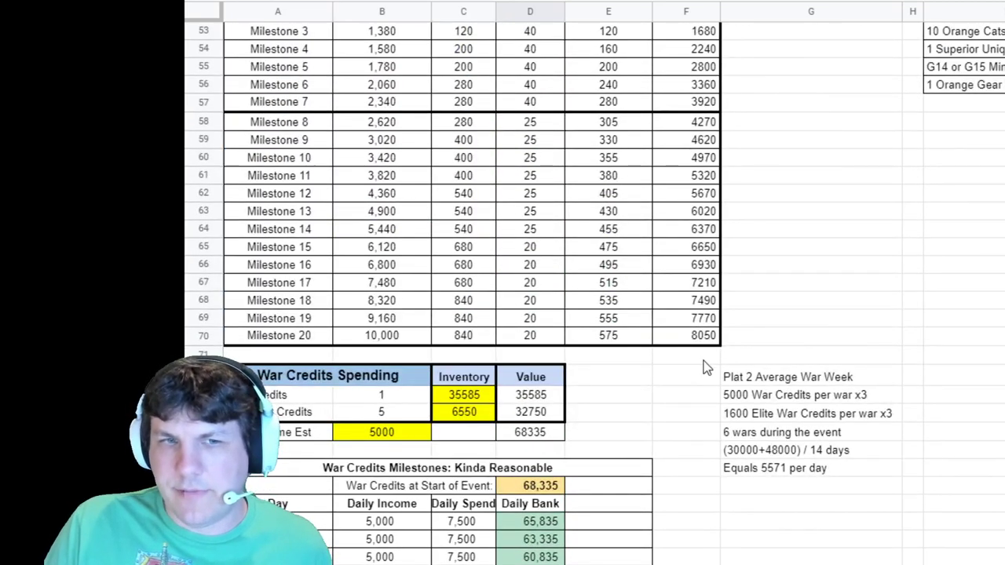
scroll(703, 363, down, 8)
scroll(656, 324, down, 5)
scroll(643, 314, up, 10)
scroll(637, 303, up, 6)
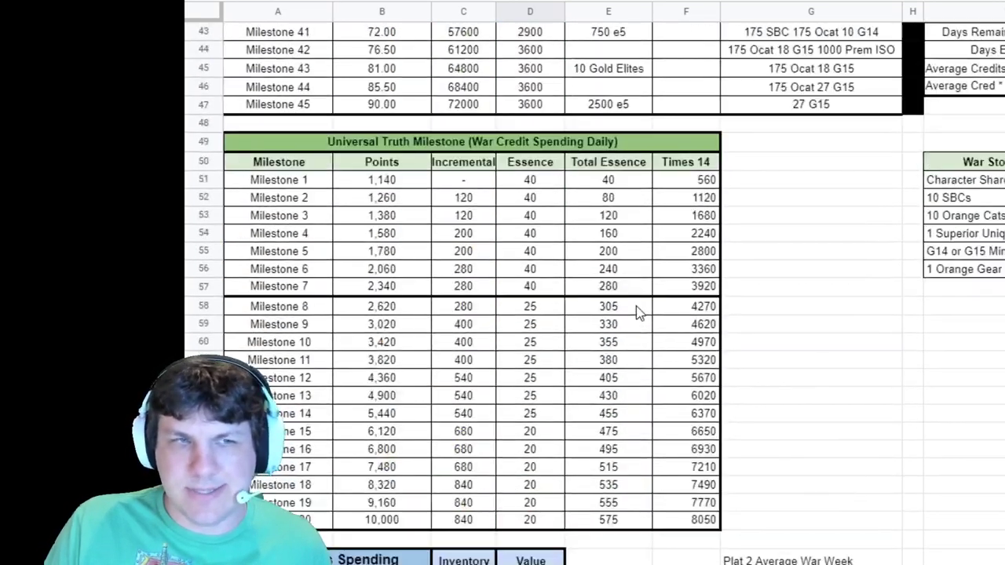
scroll(638, 312, up, 1)
scroll(385, 391, down, 3)
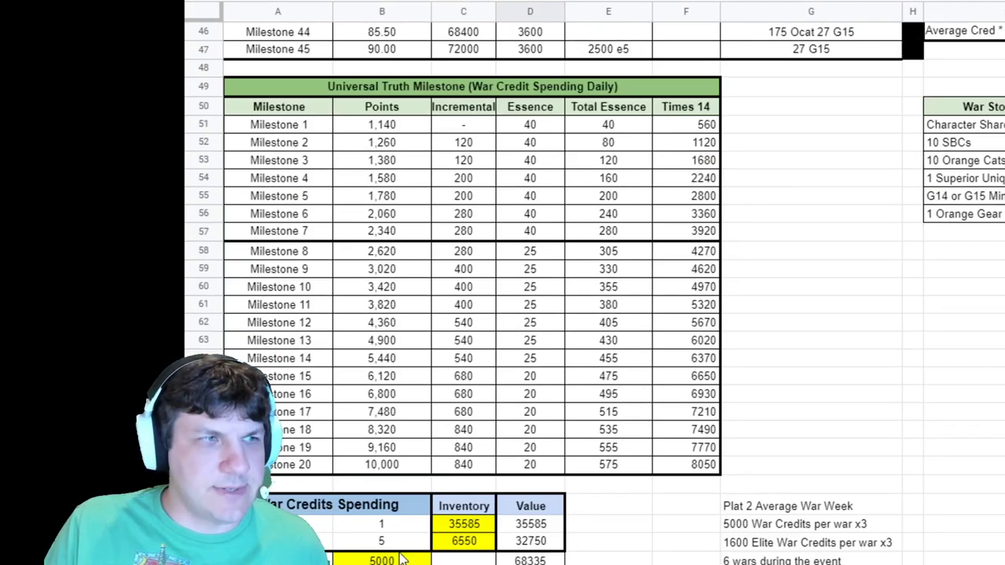
scroll(385, 391, down, 2)
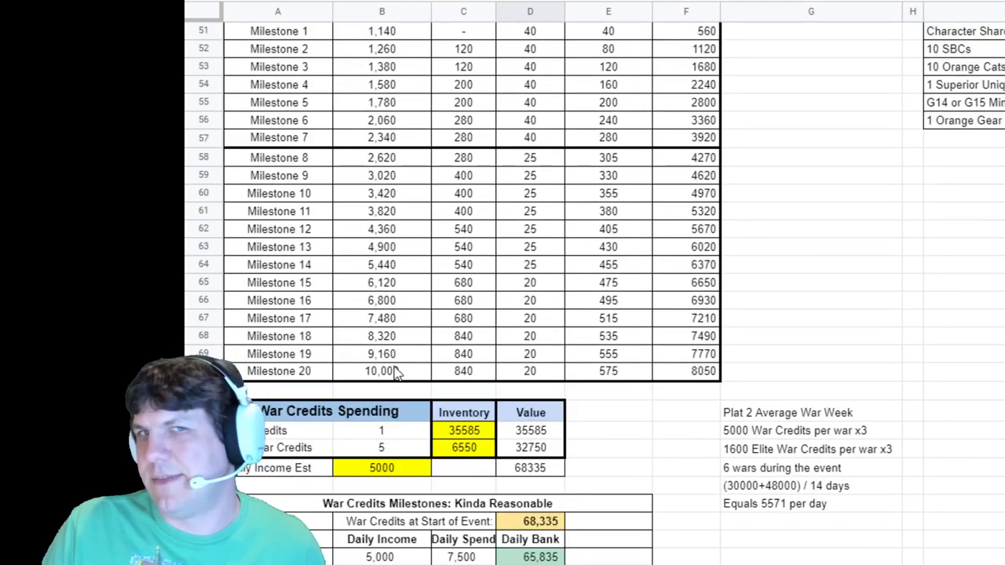
scroll(418, 354, down, 3)
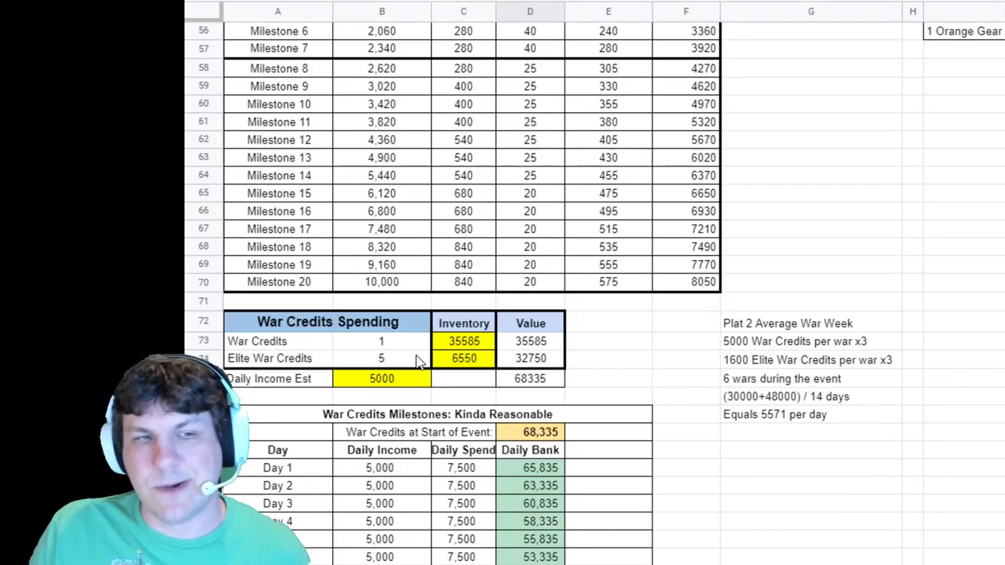
scroll(412, 349, down, 5)
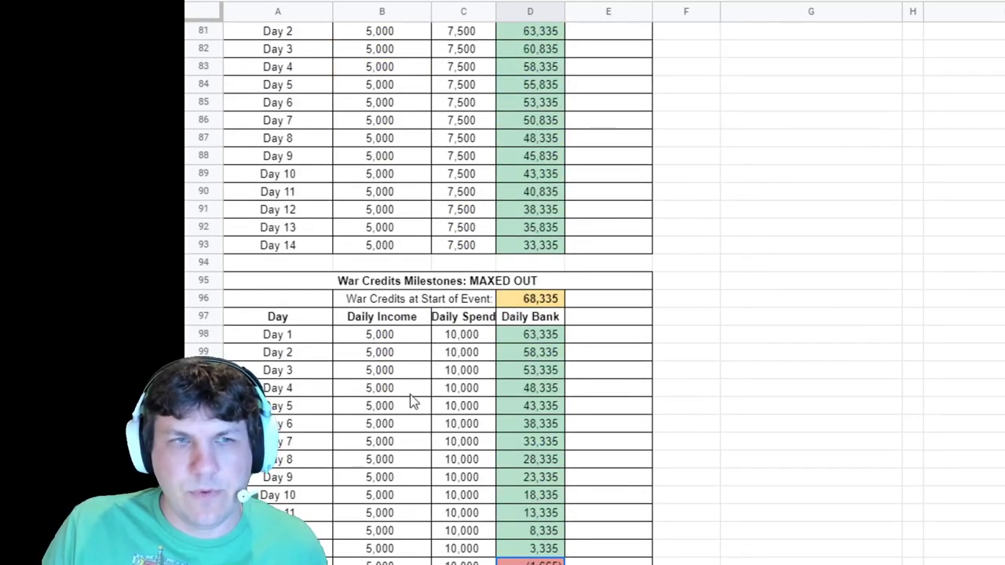
scroll(414, 394, up, 3)
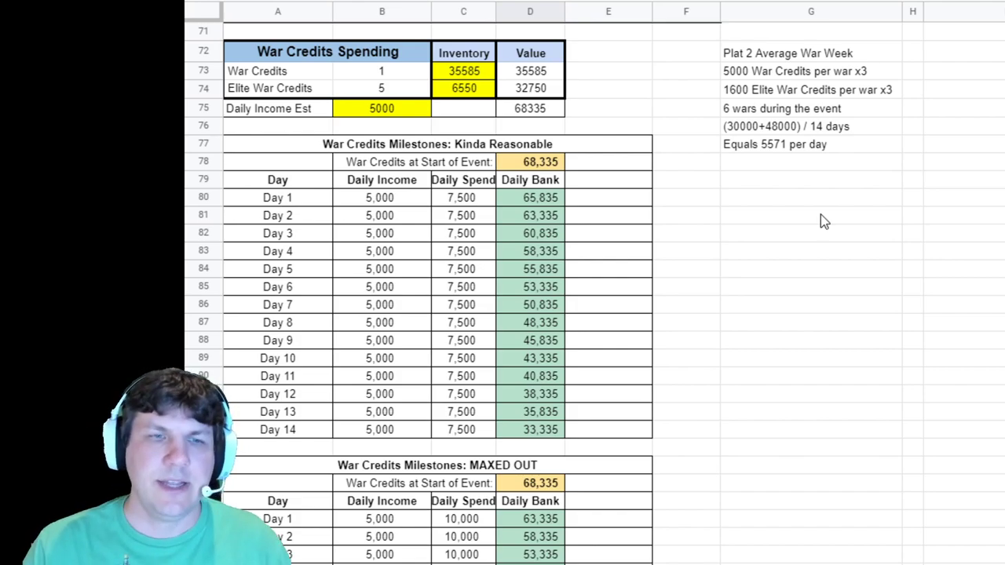
scroll(820, 214, up, 3)
scroll(739, 263, up, 6)
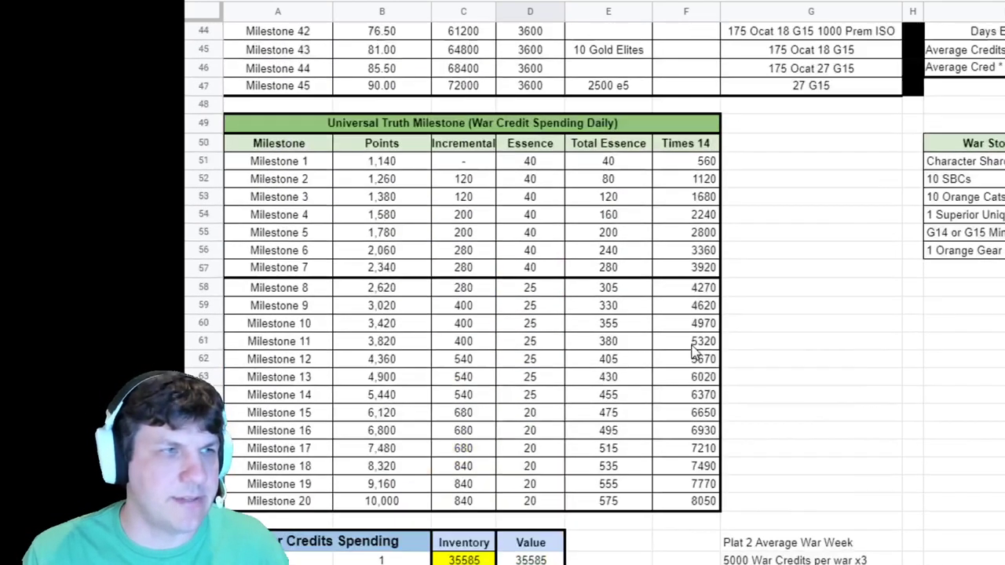
scroll(694, 353, down, 2)
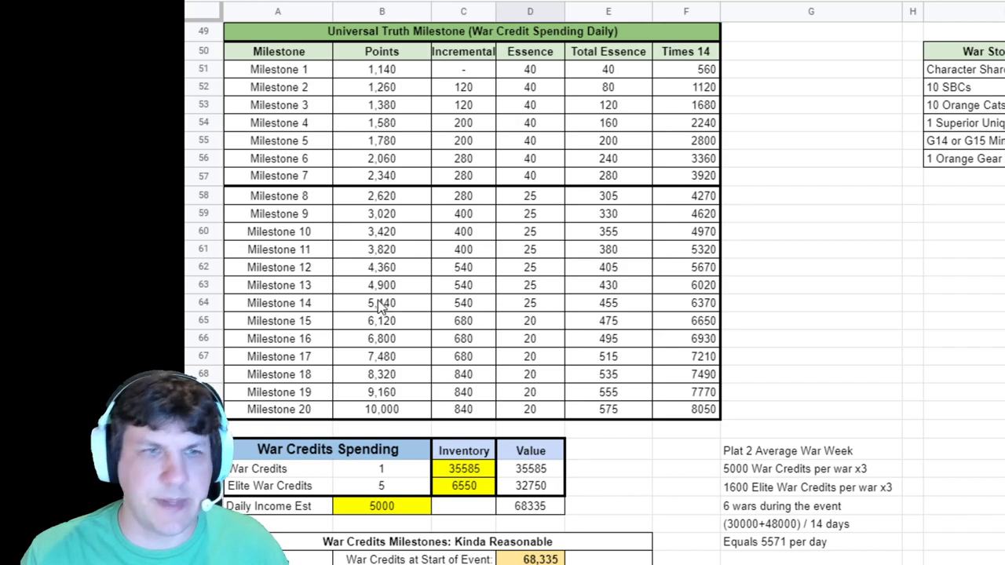
click(294, 288)
click(383, 292)
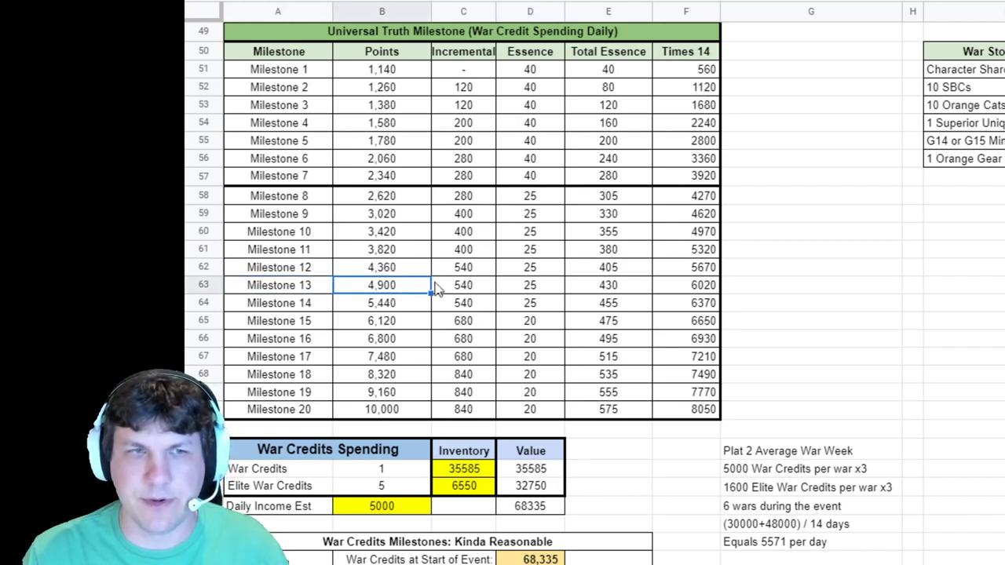
click(555, 290)
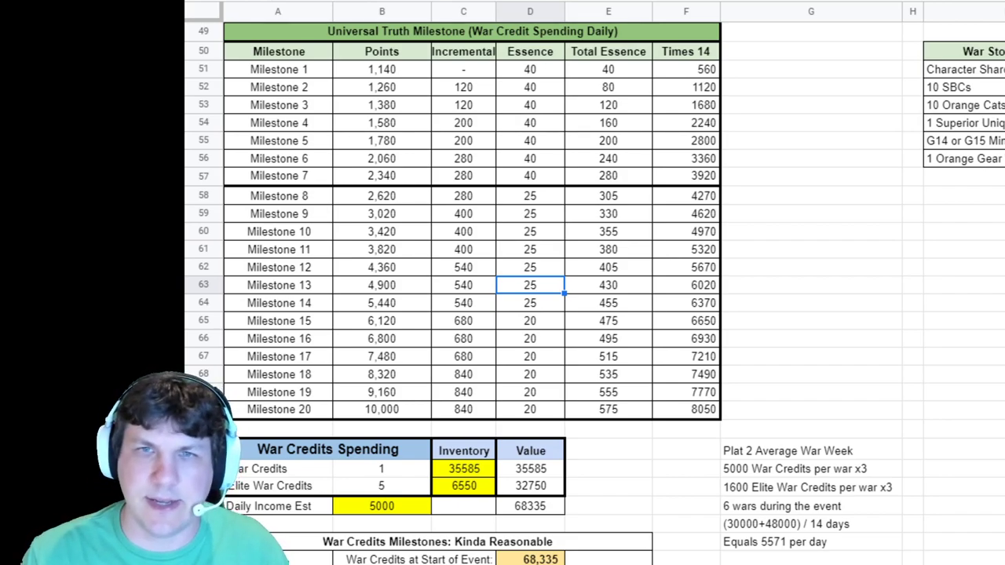
click(390, 218)
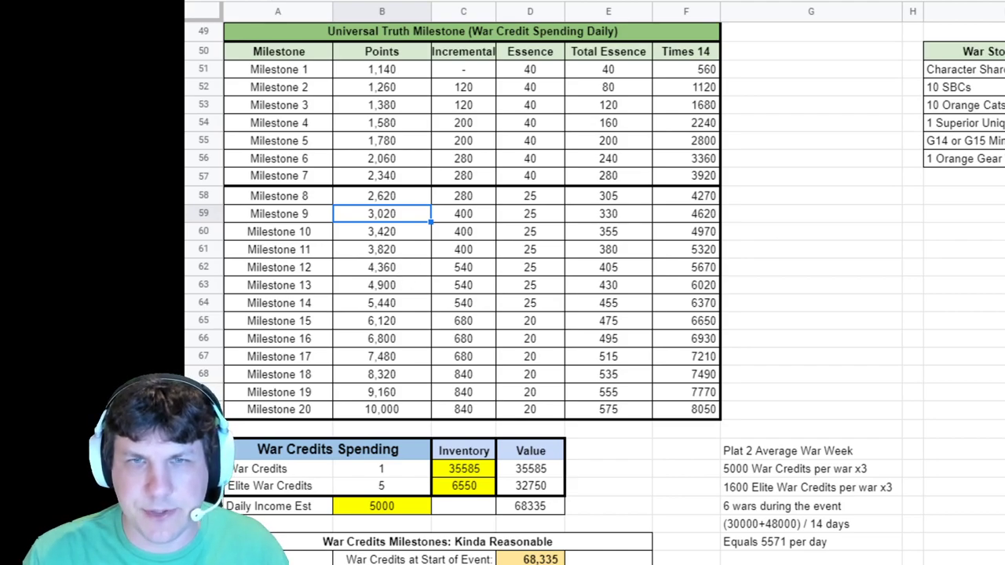
click(392, 271)
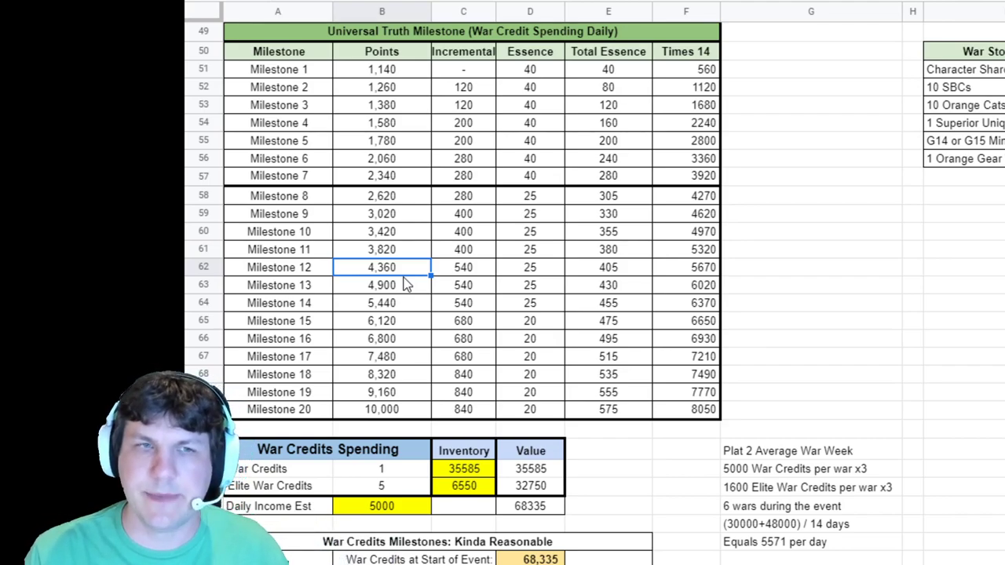
click(533, 411)
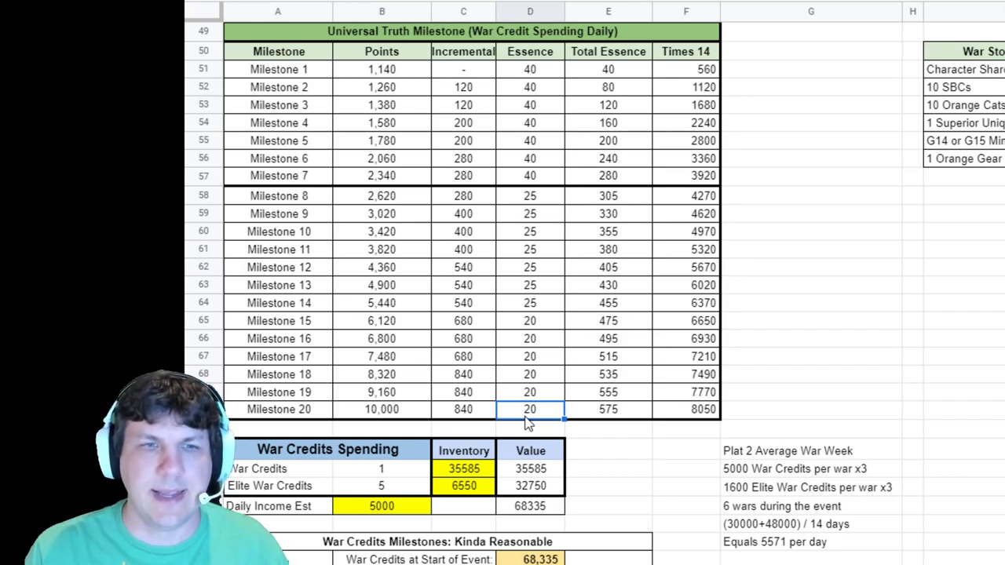
click(545, 71)
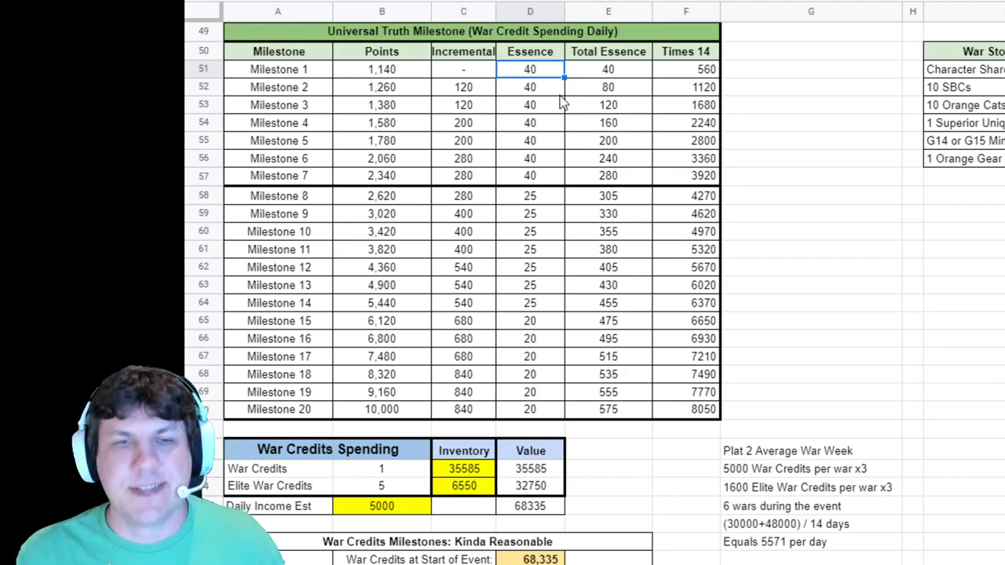
click(704, 410)
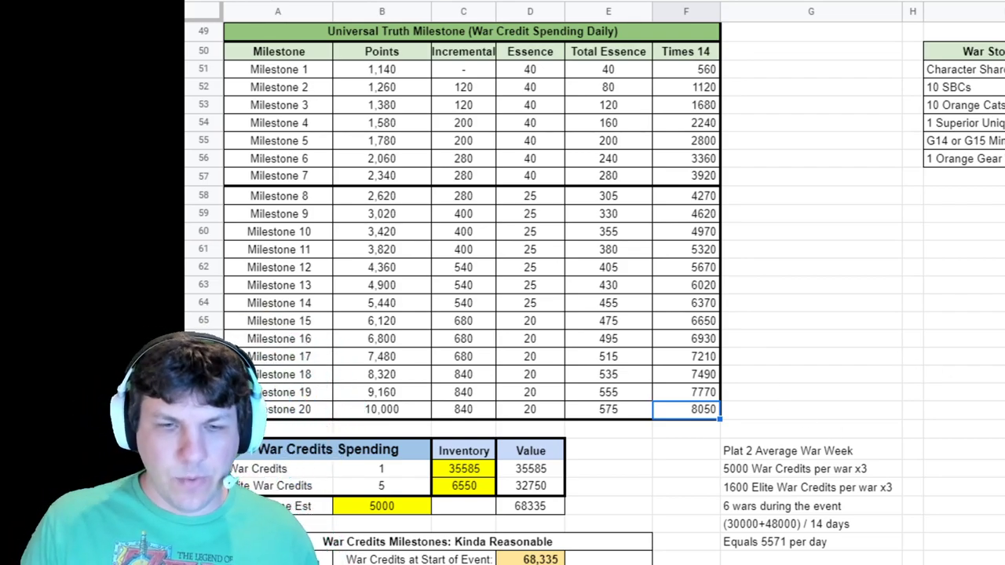
scroll(597, 235, right, 6)
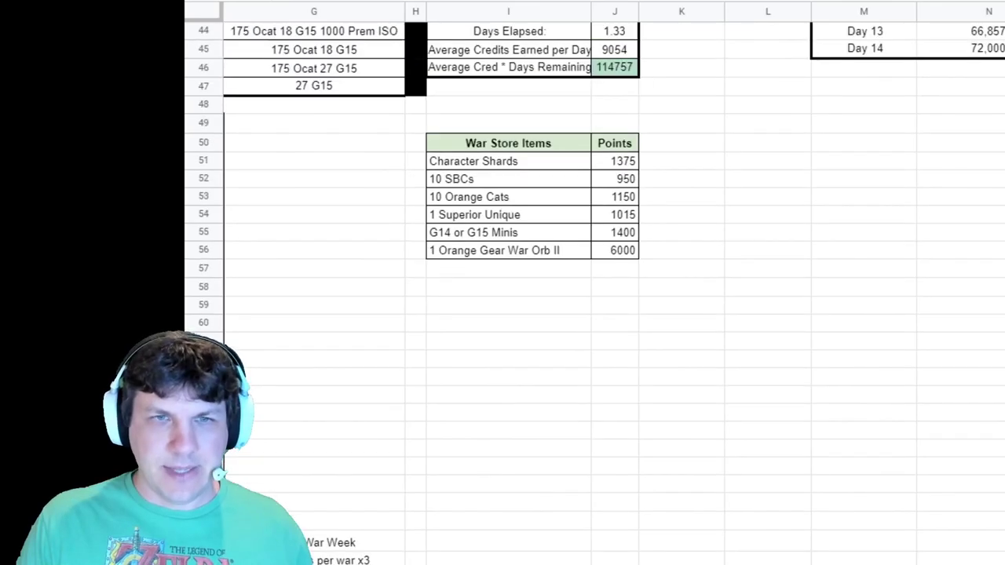
scroll(597, 235, up, 10)
scroll(683, 535, up, 2)
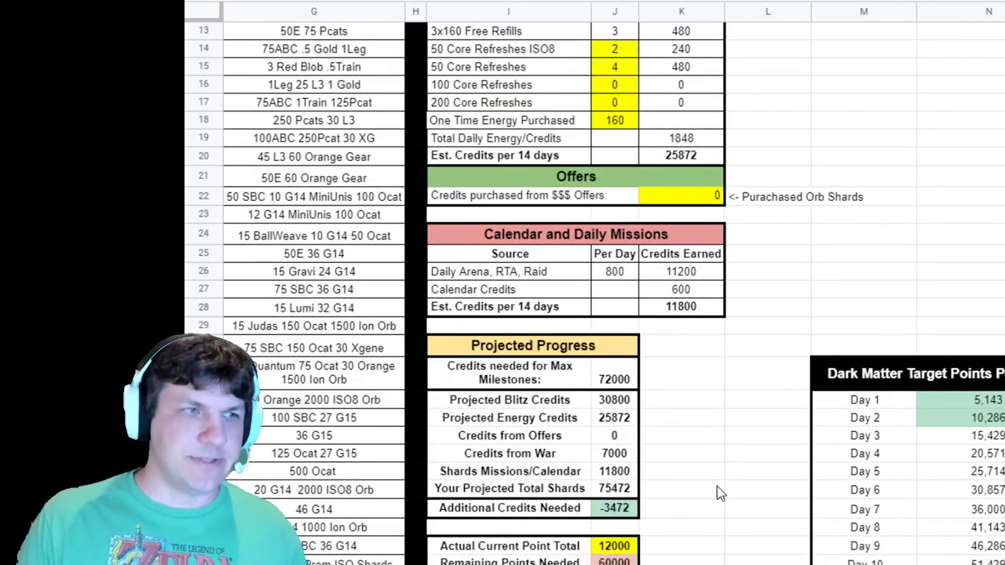
scroll(717, 486, down, 7)
scroll(744, 434, down, 2)
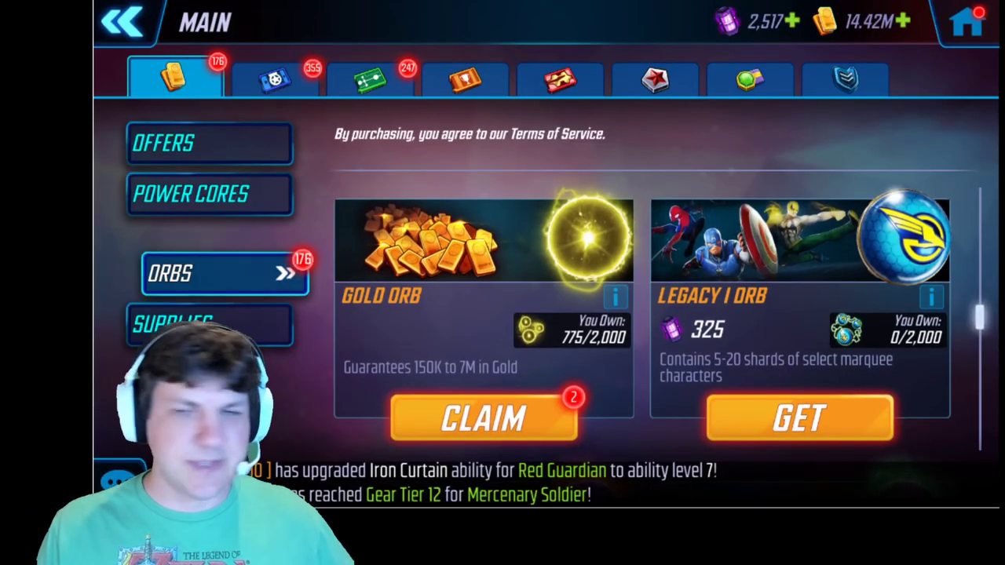
scroll(704, 329, down, 3)
scroll(704, 330, down, 3)
scroll(666, 275, down, 3)
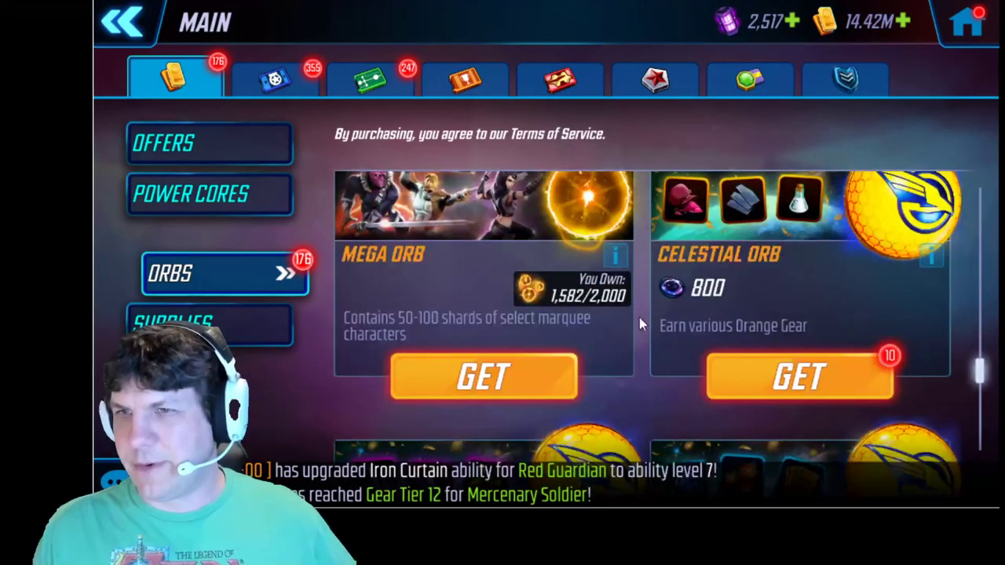
- Enter the Celestial Orb chamber and open and collect five orbs in a row
click(819, 380)
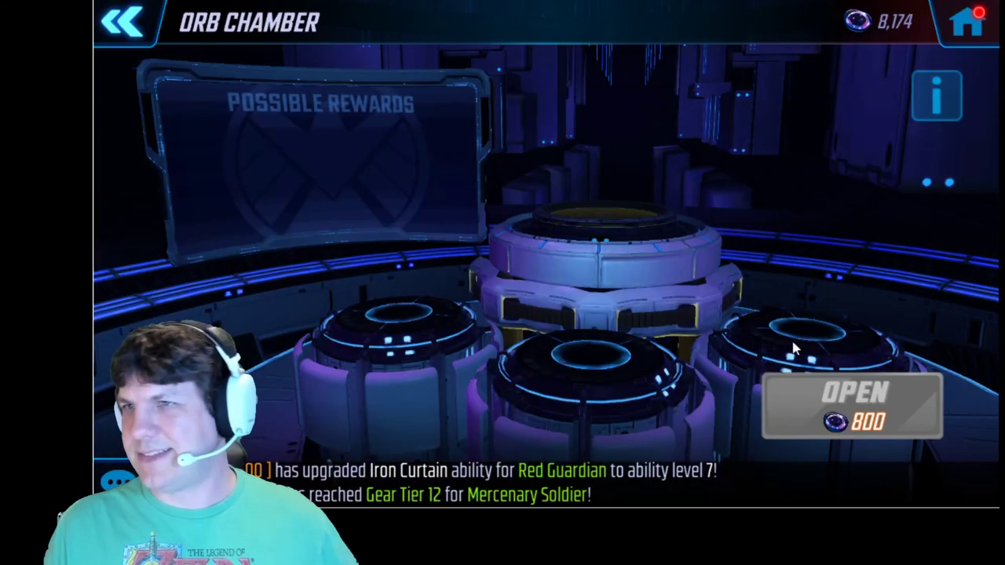
click(859, 416)
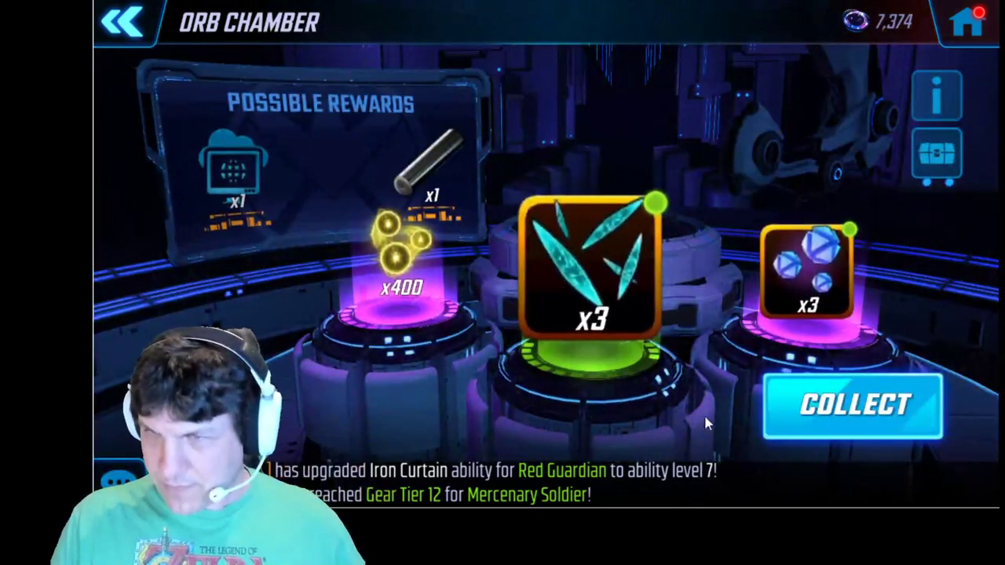
click(827, 416)
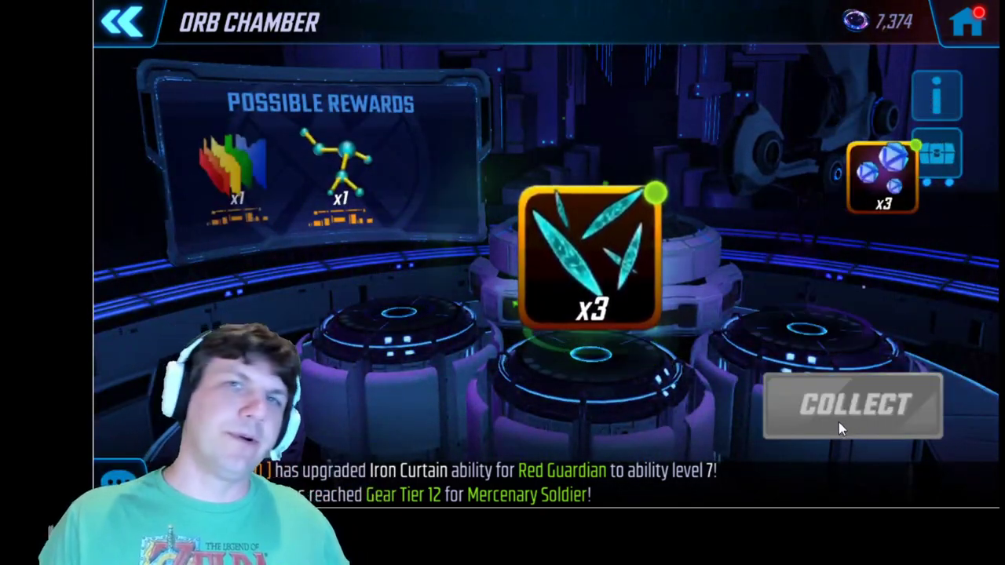
click(855, 423)
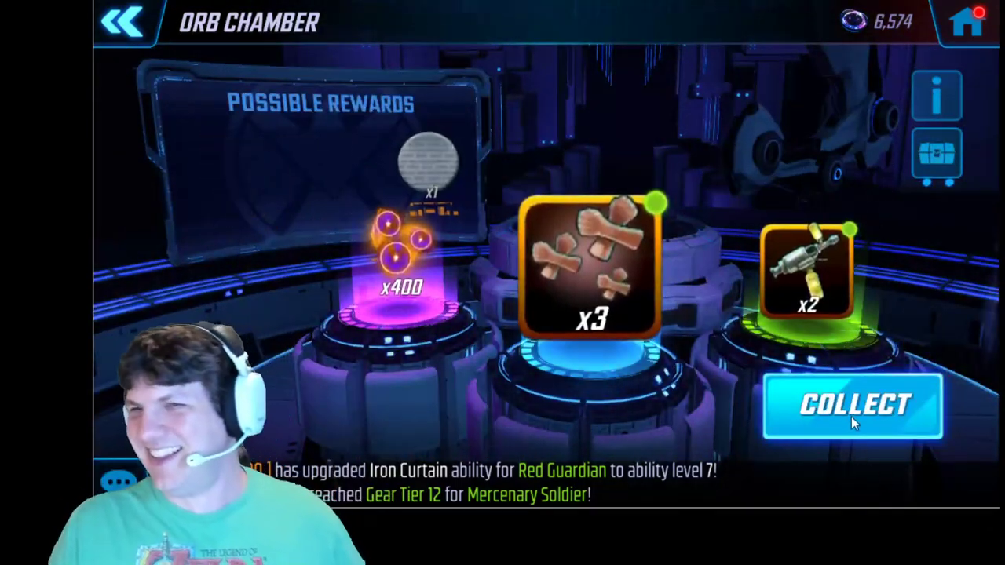
click(851, 417)
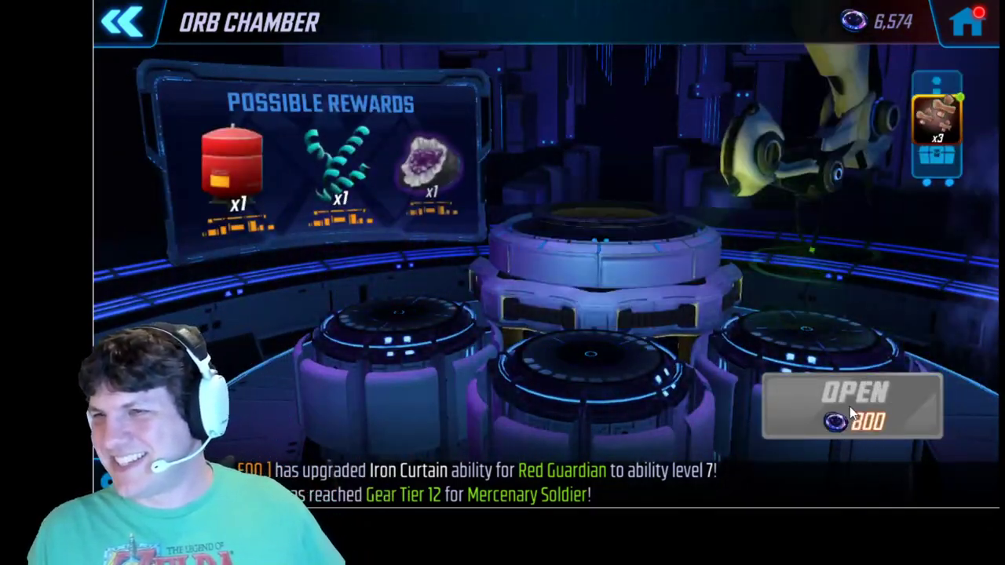
click(846, 400)
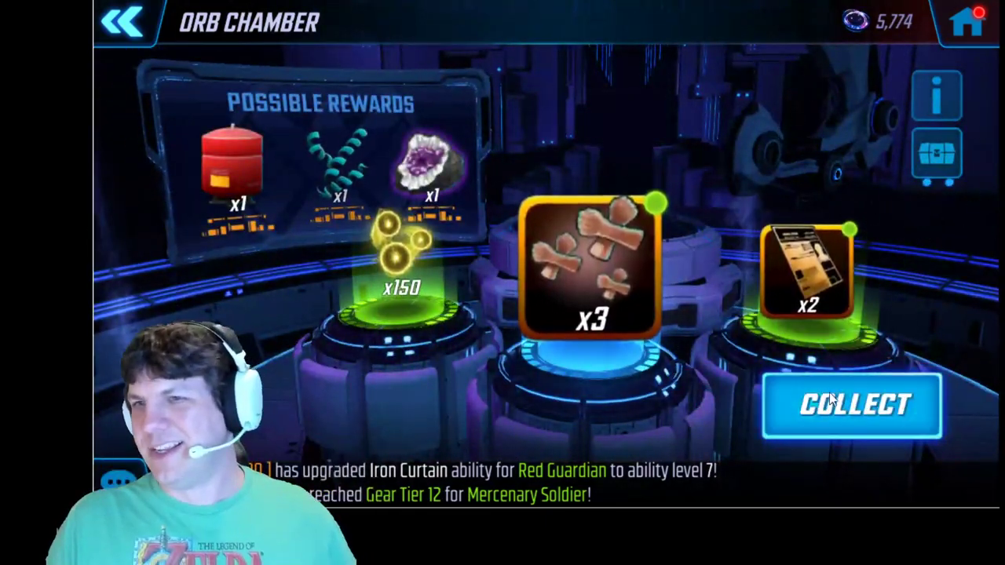
click(848, 408)
click(862, 418)
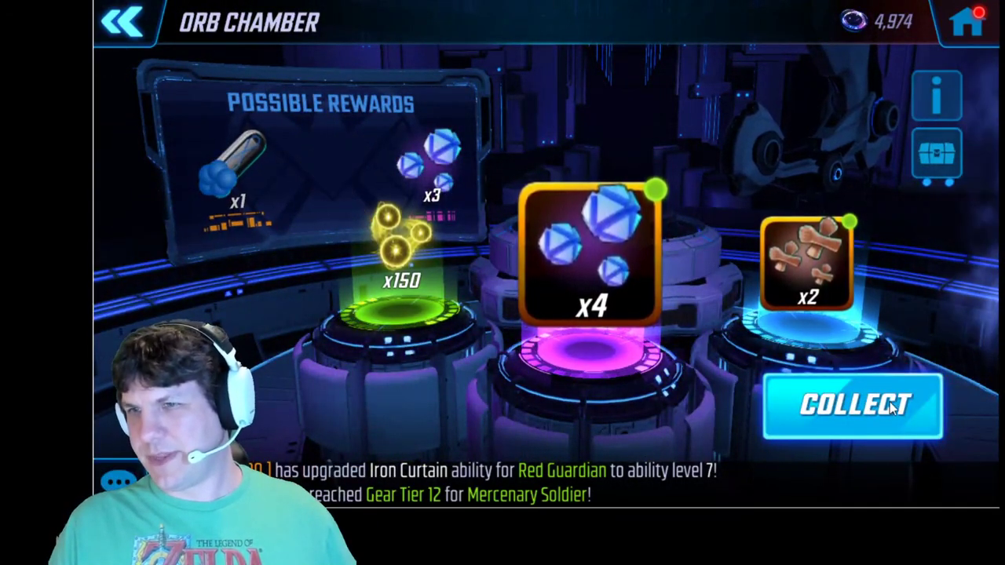
click(848, 409)
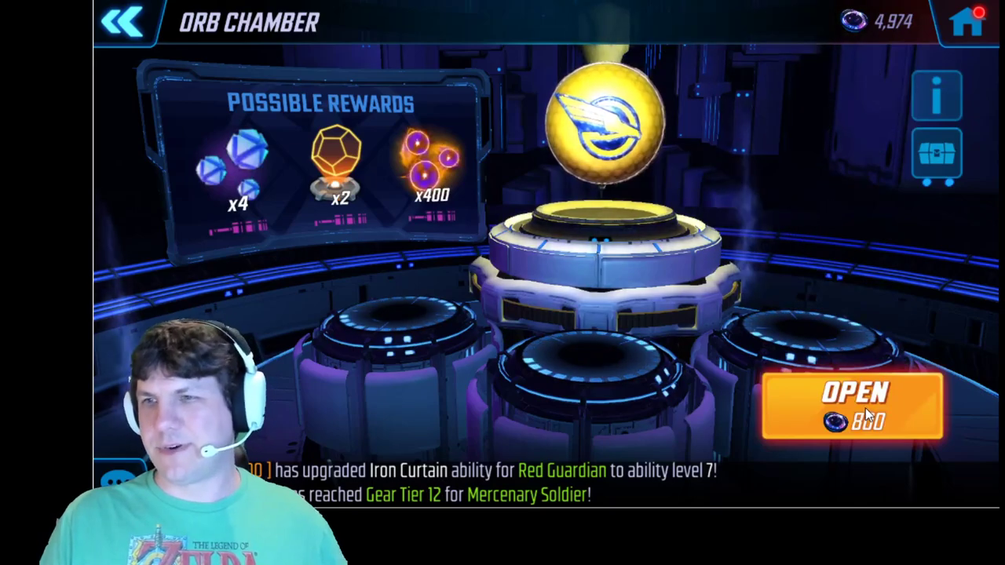
click(862, 408)
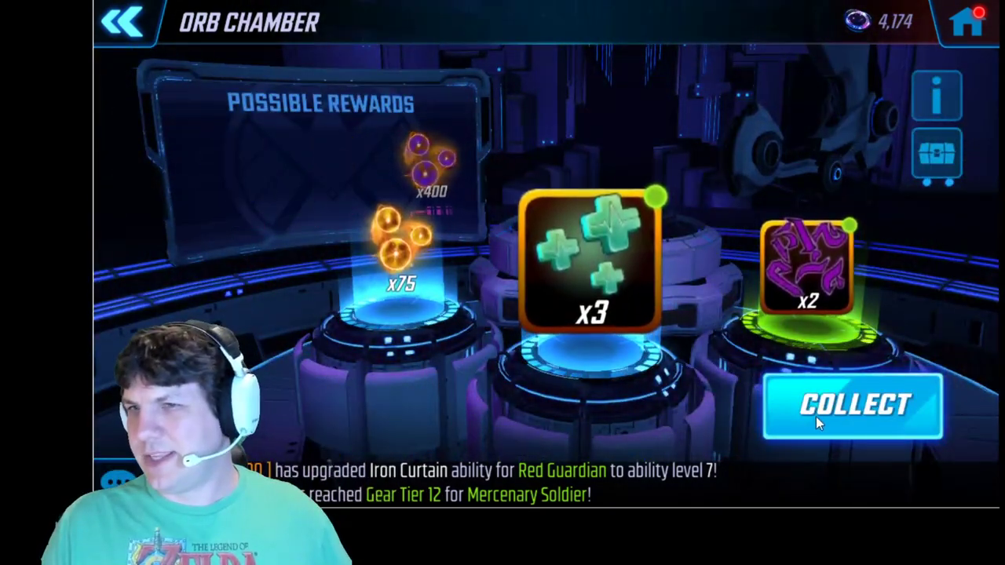
click(848, 408)
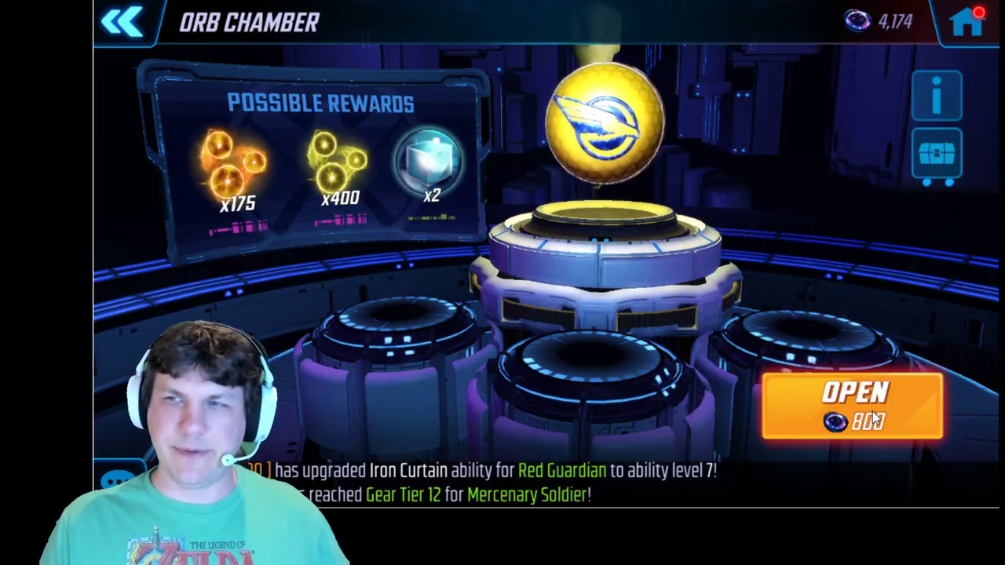
- Open the remaining affordable orbs, viewing Mega Orb and Gold Orb Fragments details, then show the collected items list
click(872, 416)
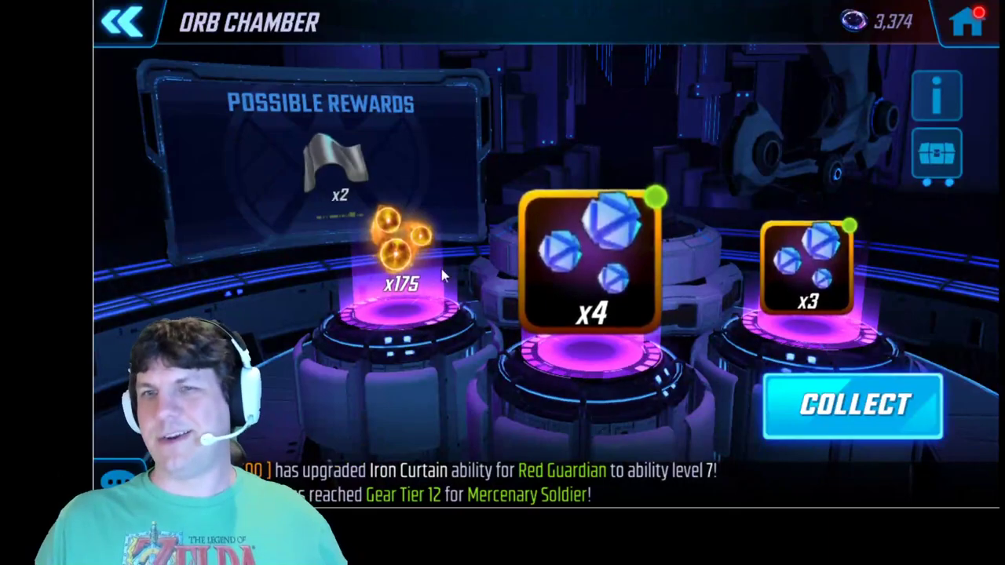
click(408, 251)
click(756, 116)
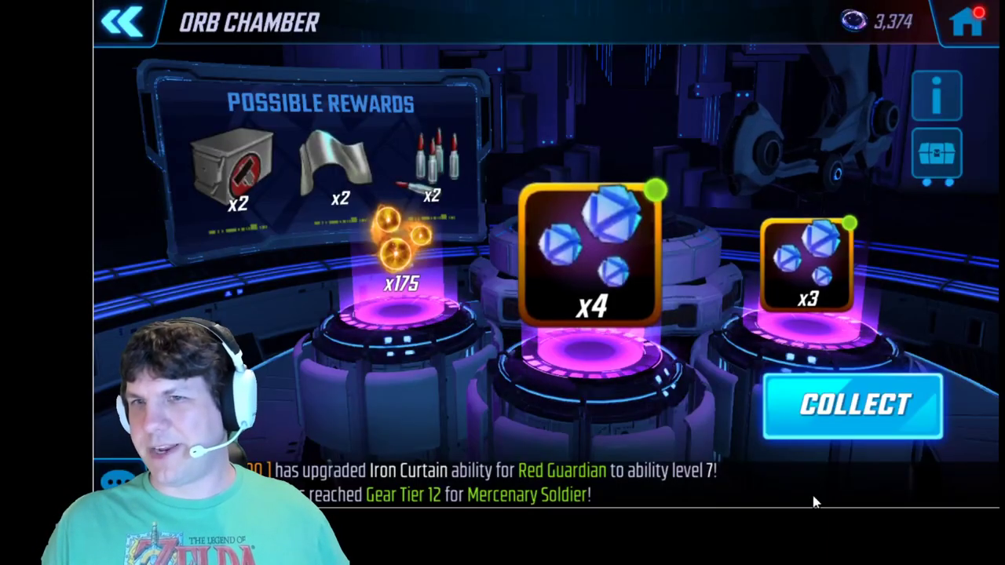
click(871, 408)
click(857, 418)
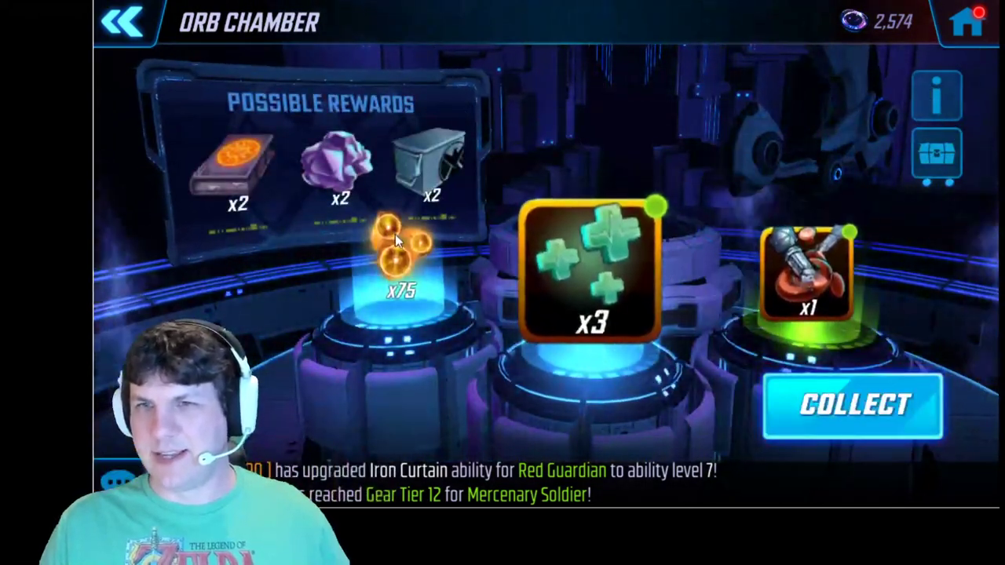
click(440, 243)
click(752, 118)
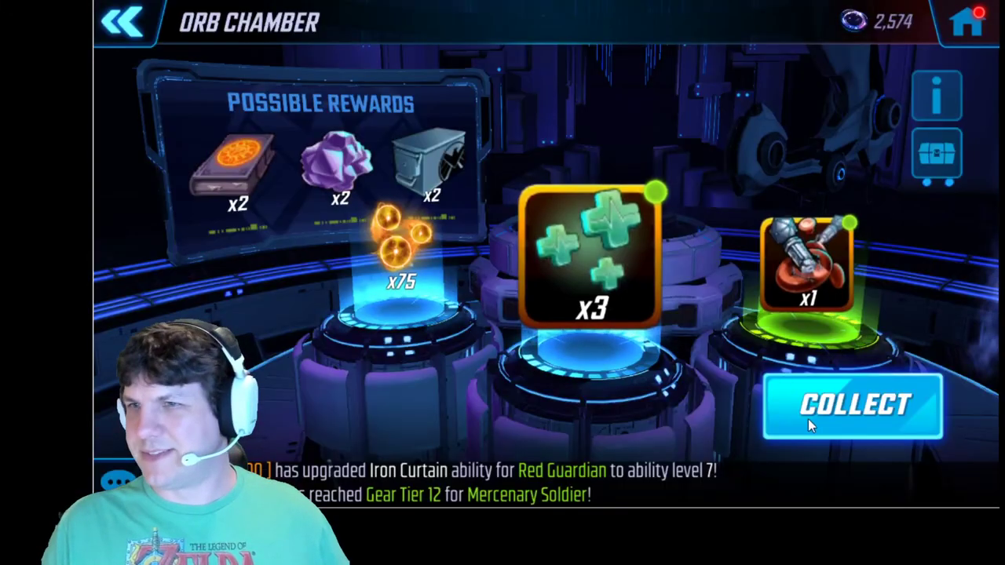
click(871, 408)
click(849, 421)
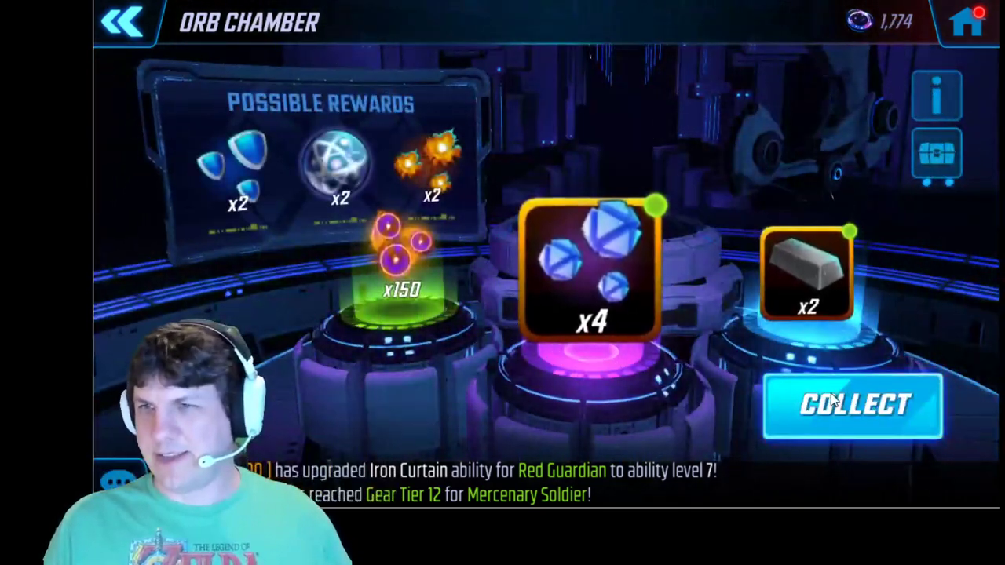
click(854, 405)
click(847, 394)
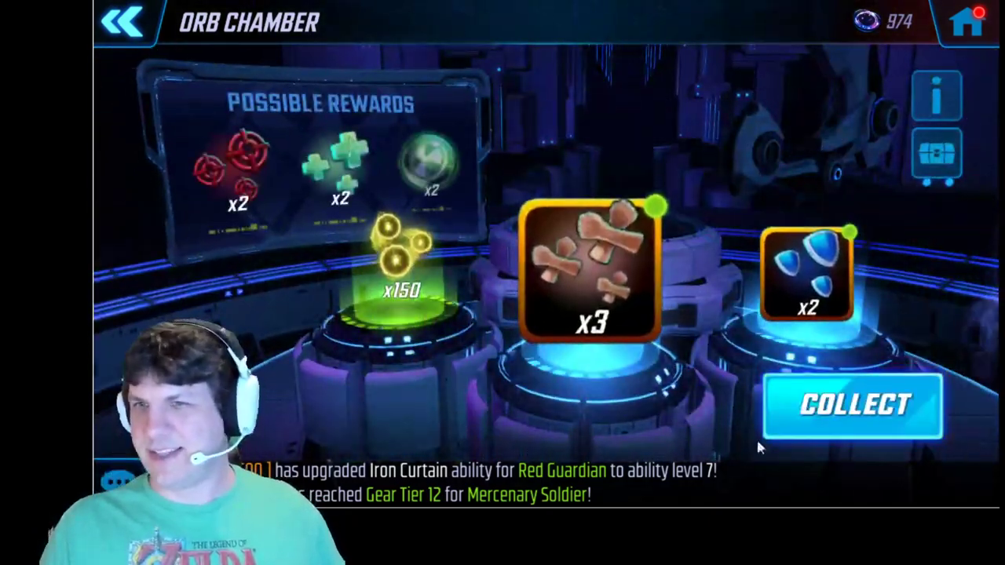
click(852, 405)
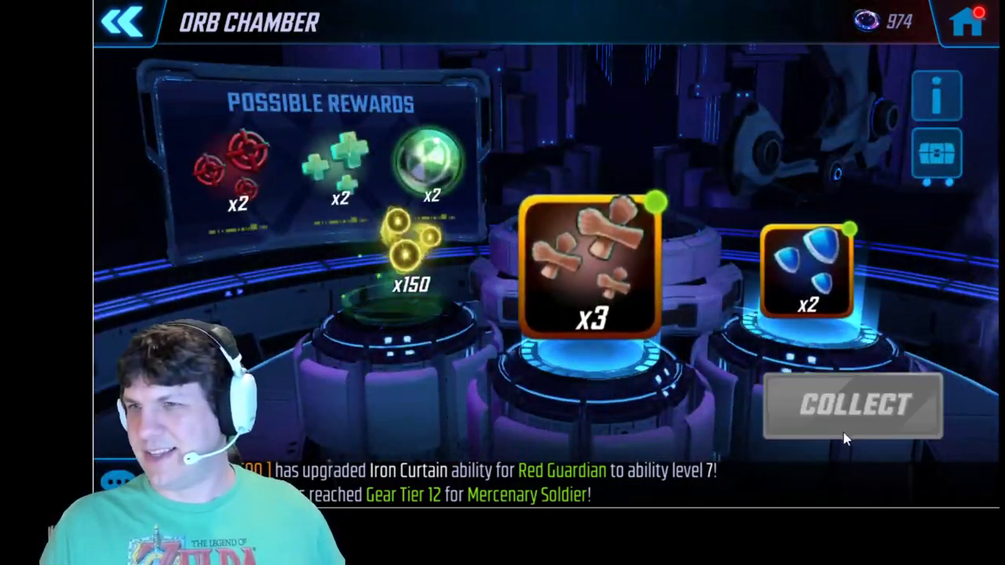
click(864, 421)
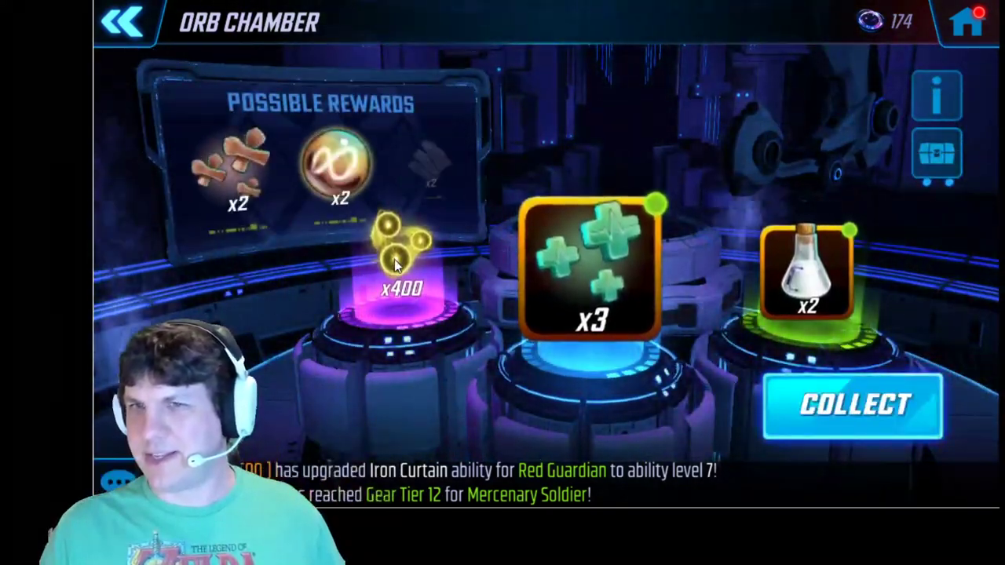
click(405, 236)
click(754, 117)
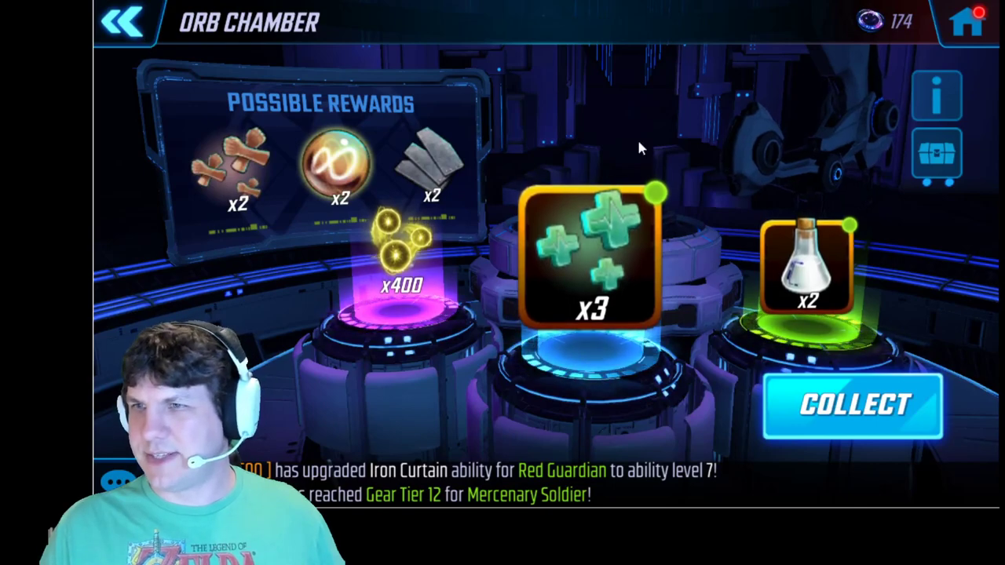
click(852, 406)
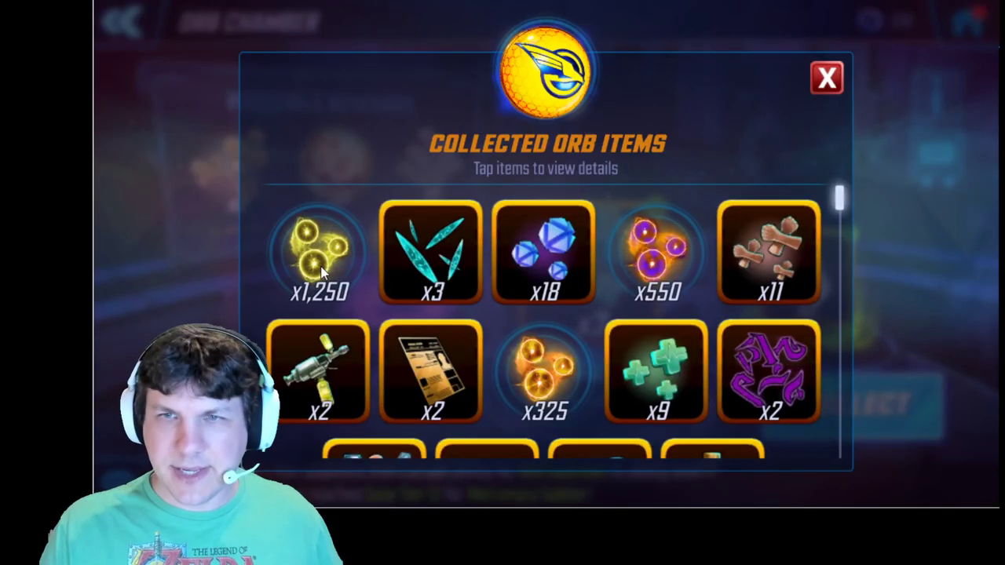
scroll(314, 267, down, 2)
scroll(324, 244, up, 2)
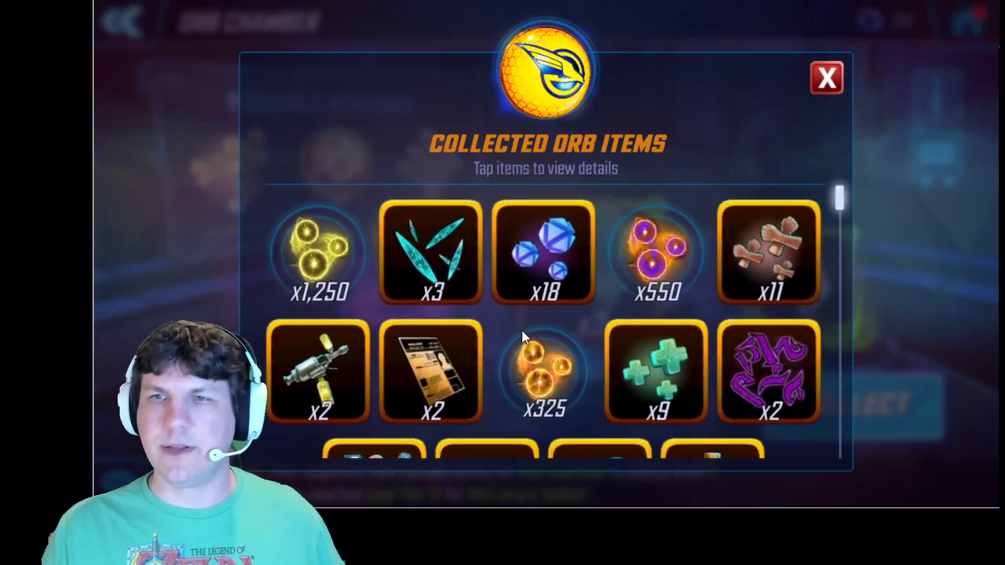
scroll(524, 333, down, 3)
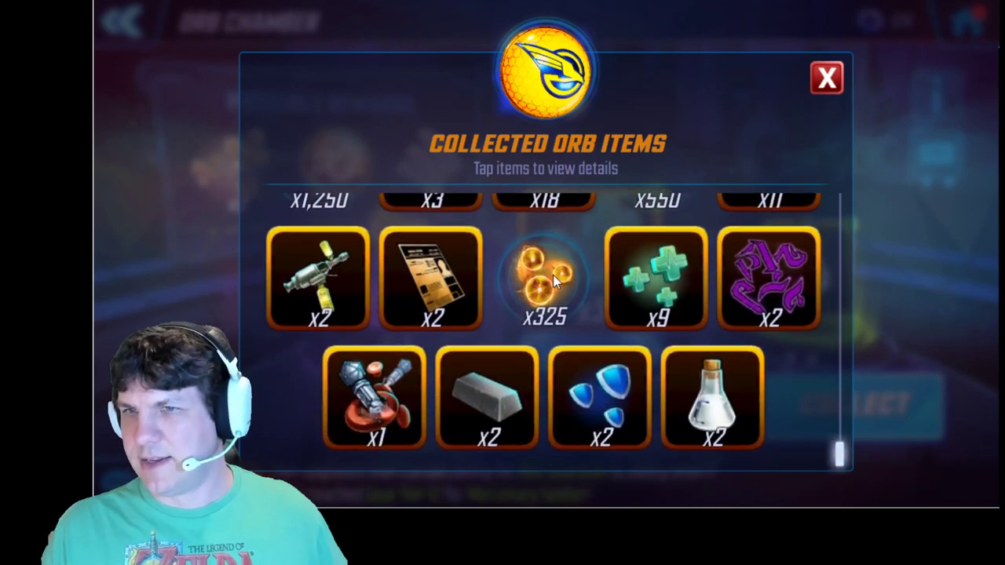
- Review the x325 Mega Orb fragments and Superior Carbonadium item details, dismissing each popup
click(552, 274)
click(756, 116)
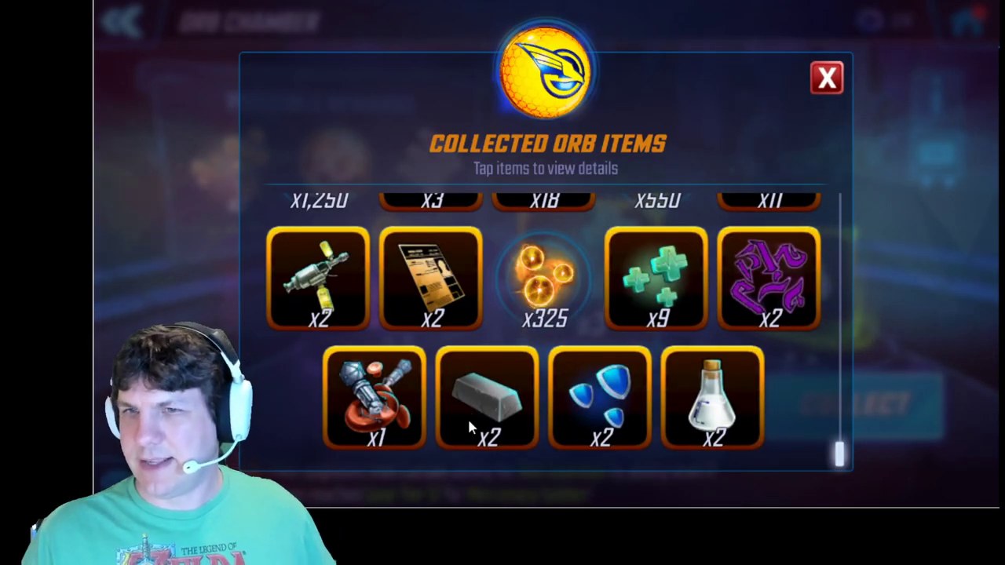
scroll(390, 326, up, 3)
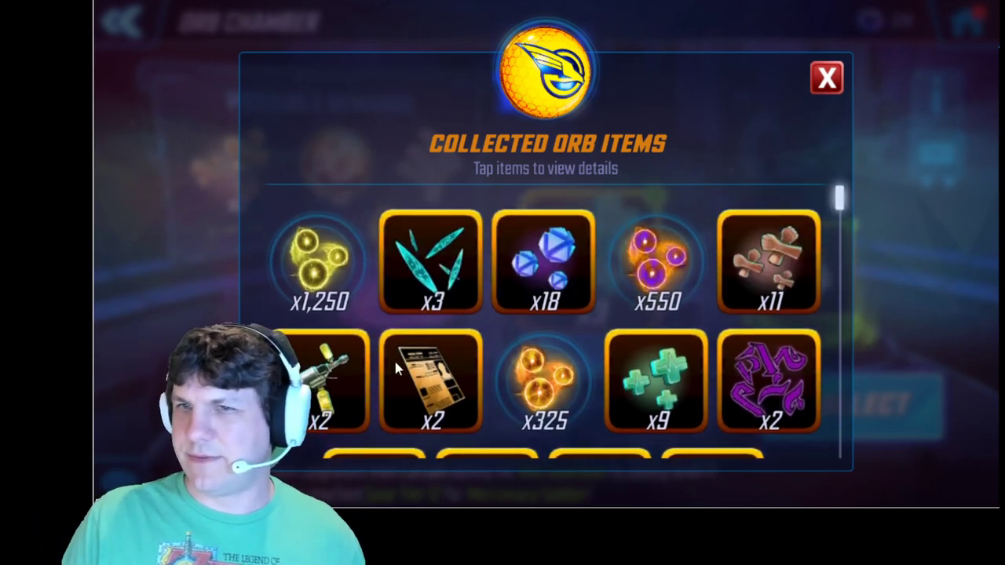
scroll(417, 409, down, 3)
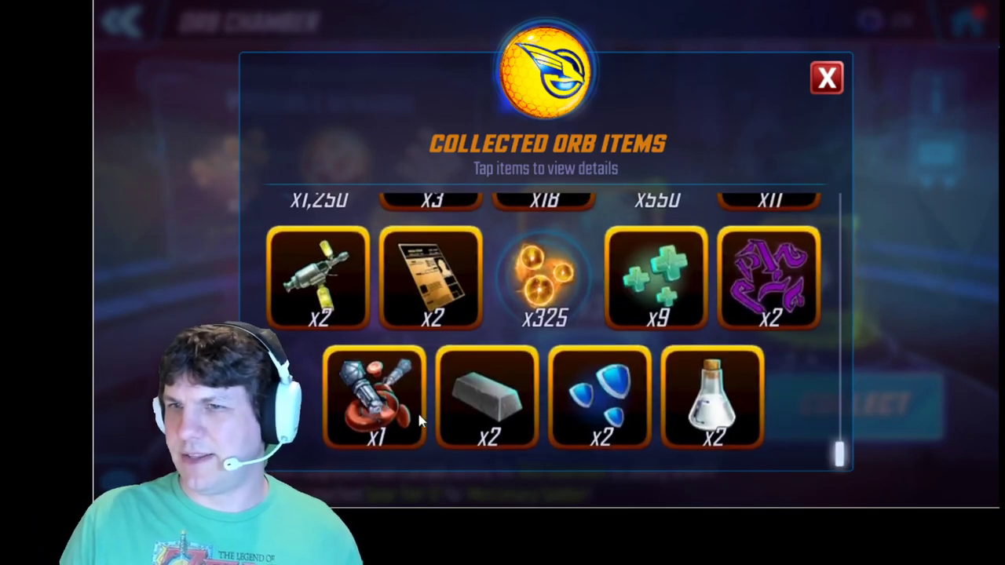
click(497, 391)
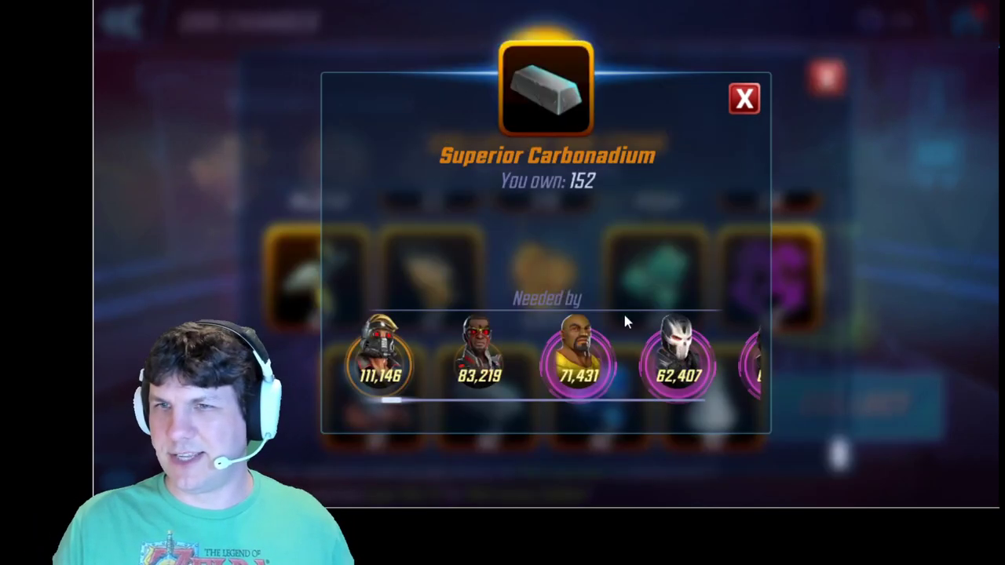
click(747, 103)
scroll(618, 279, up, 3)
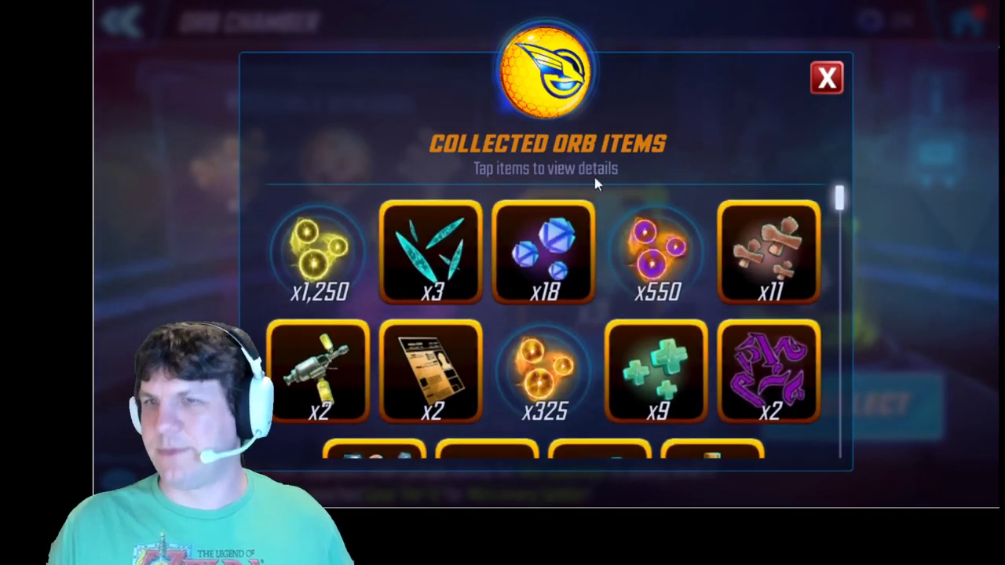
- Collect the orb rewards, leave the Orb Chamber through the store and return home
click(828, 76)
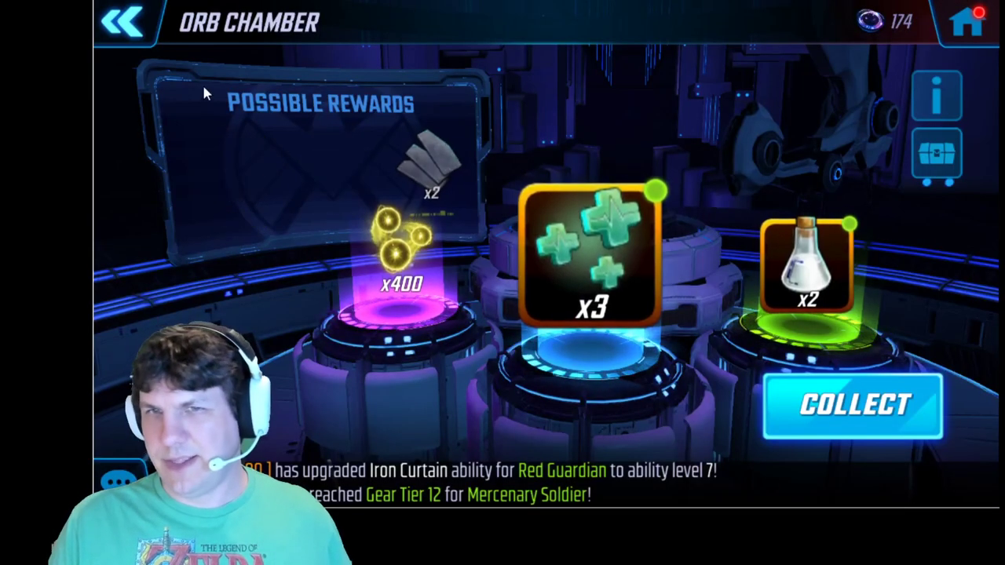
click(859, 416)
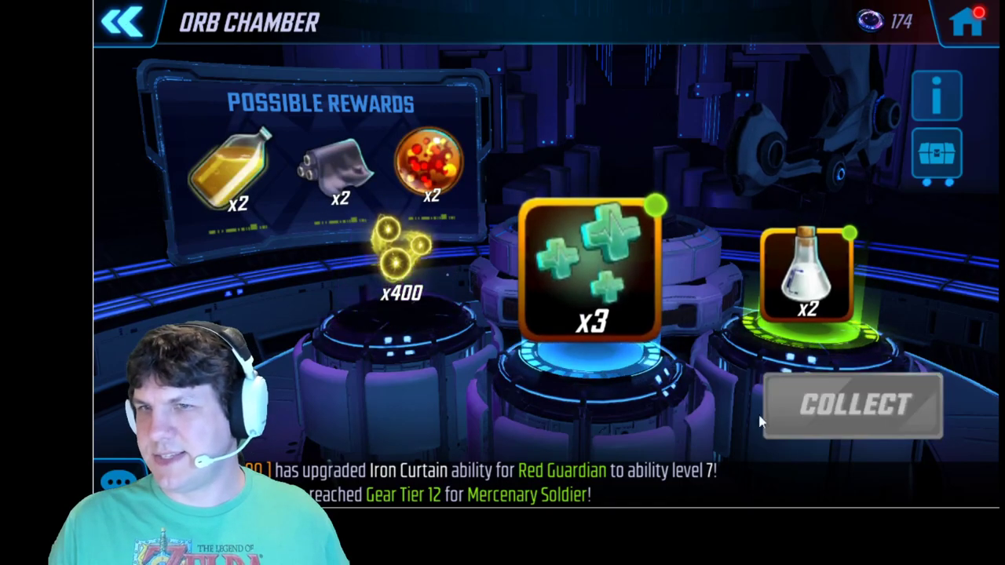
click(126, 26)
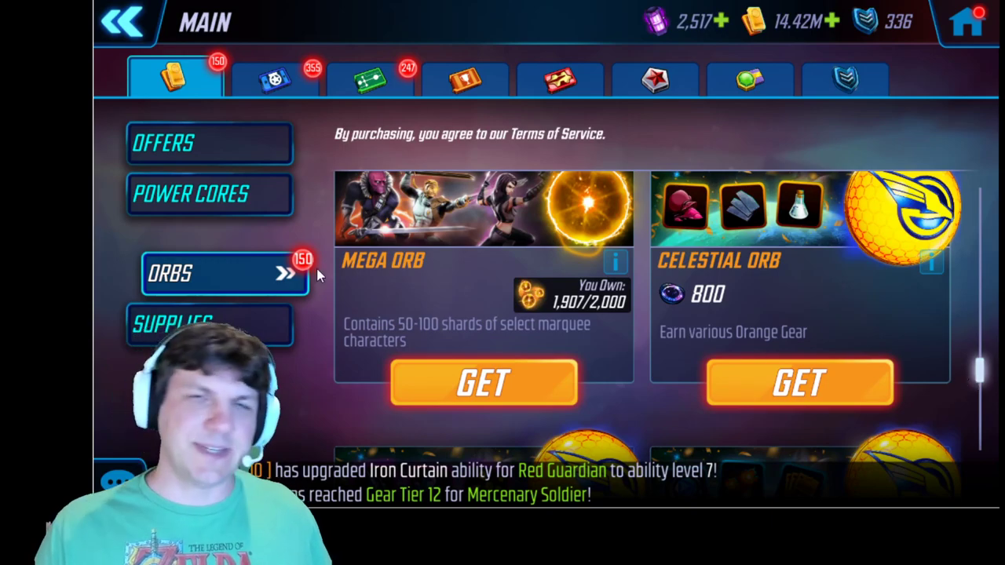
scroll(669, 294, down, 5)
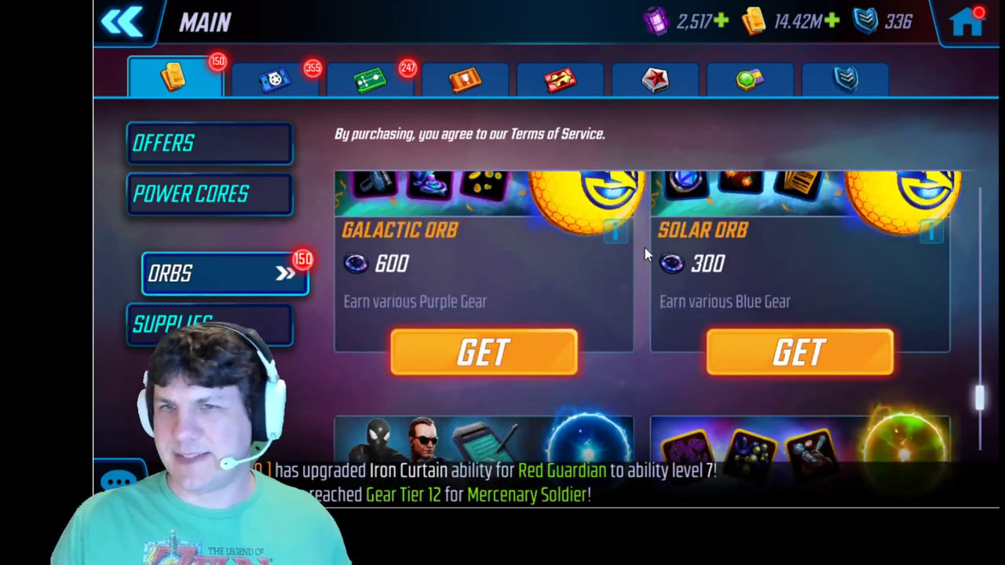
scroll(644, 247, up, 1)
scroll(669, 361, up, 5)
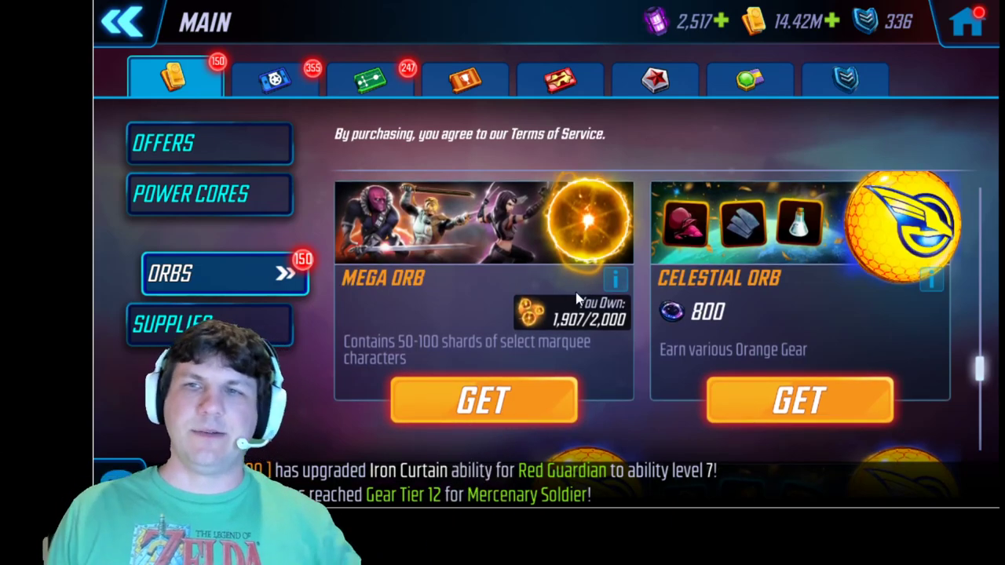
click(962, 31)
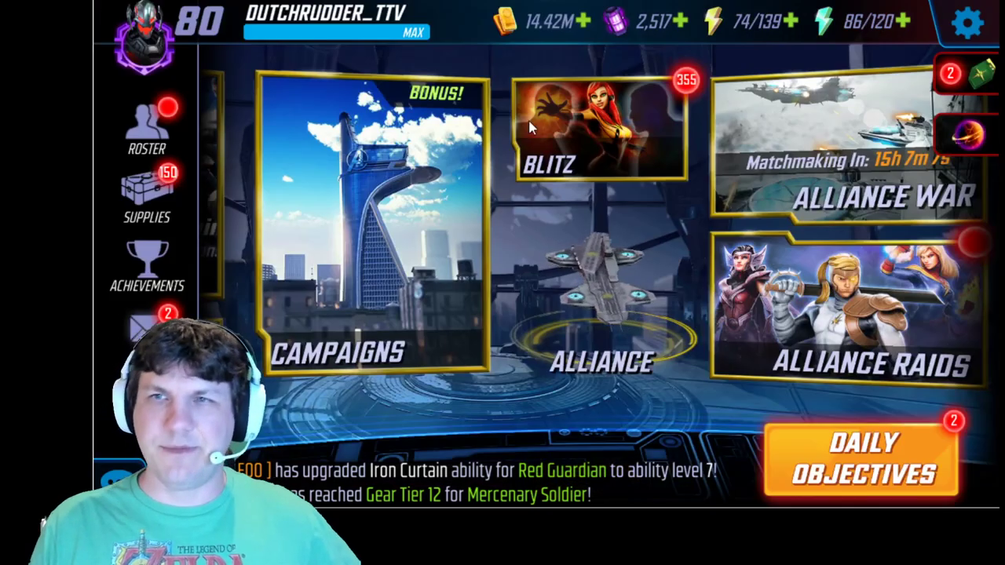
drag(235, 235, 706, 236)
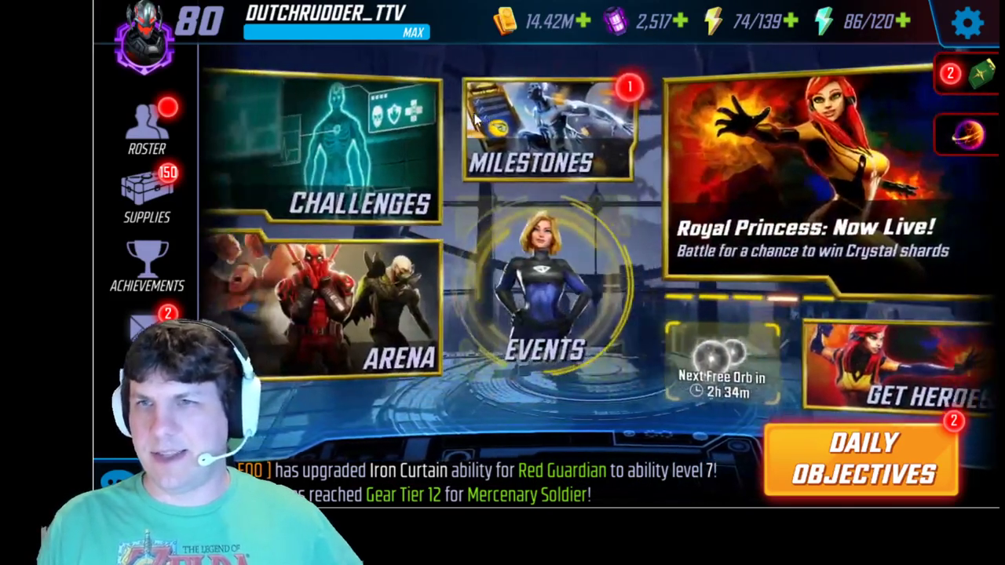
- Check the Dark Matter milestones at 10,400 points with Milestone 18 in progress, then back out
click(370, 131)
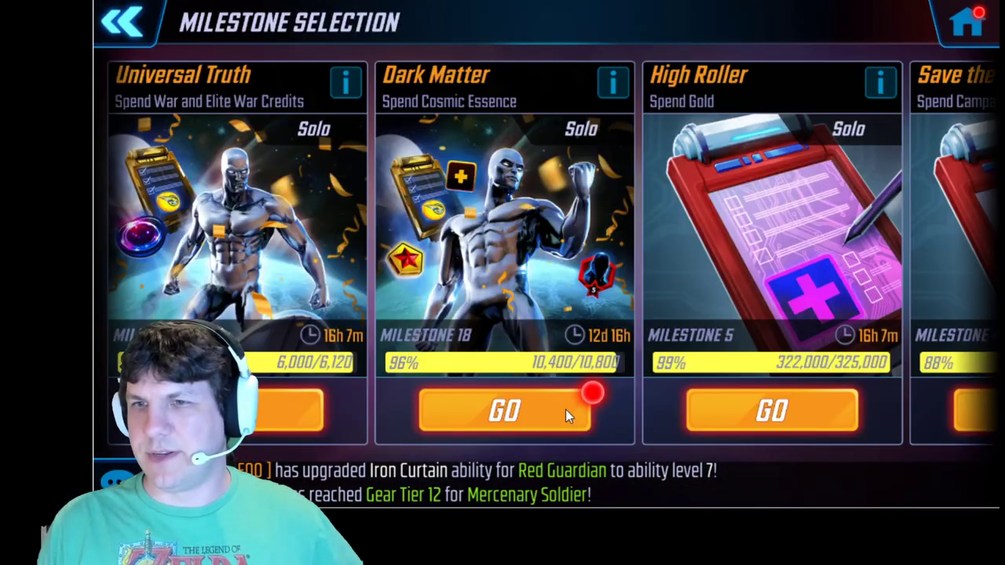
click(565, 409)
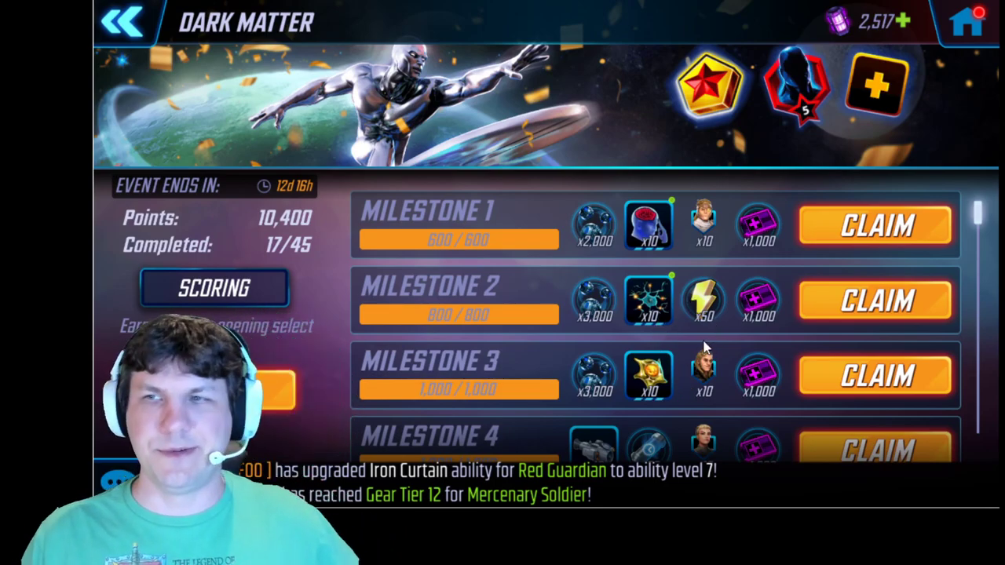
scroll(694, 323, down, 3)
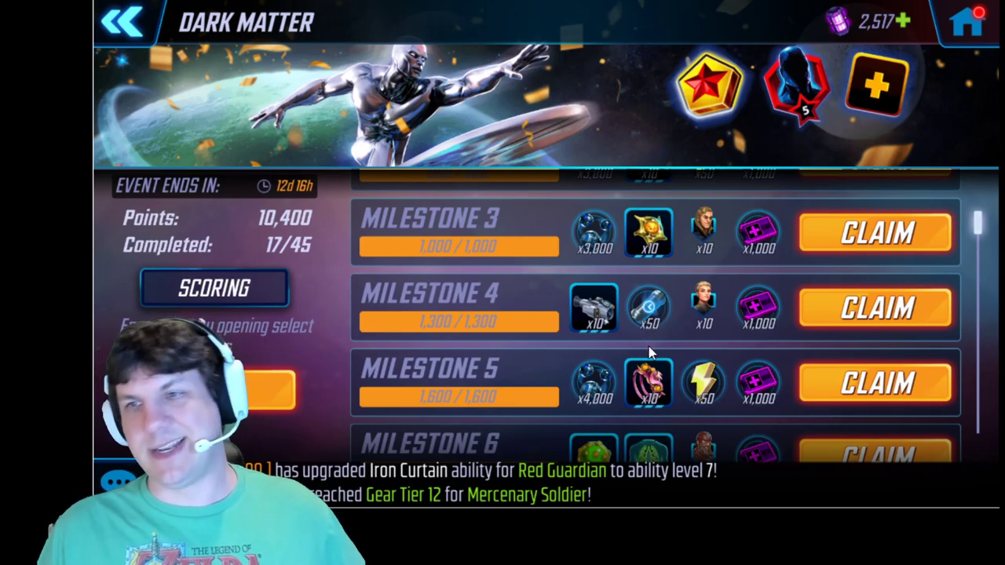
scroll(657, 344, down, 3)
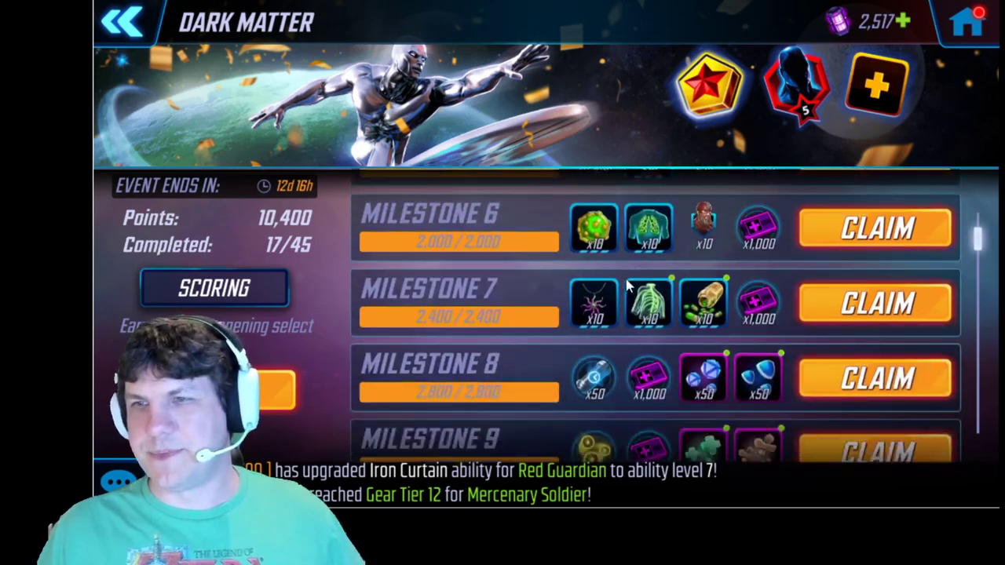
scroll(657, 336, down, 2)
scroll(628, 314, down, 2)
scroll(597, 259, down, 1)
scroll(593, 249, down, 1)
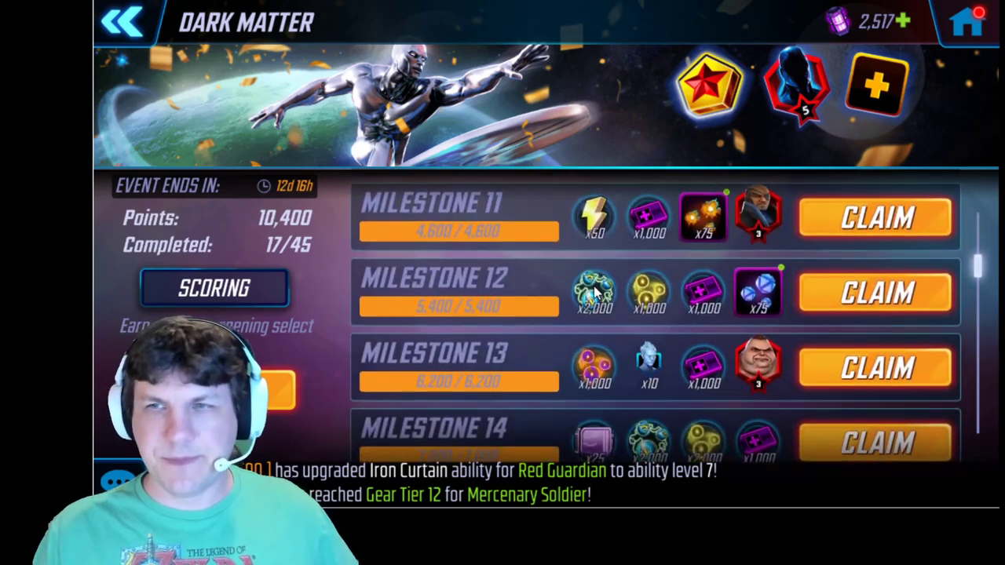
scroll(620, 330, down, 2)
scroll(628, 360, down, 1)
scroll(627, 360, down, 1)
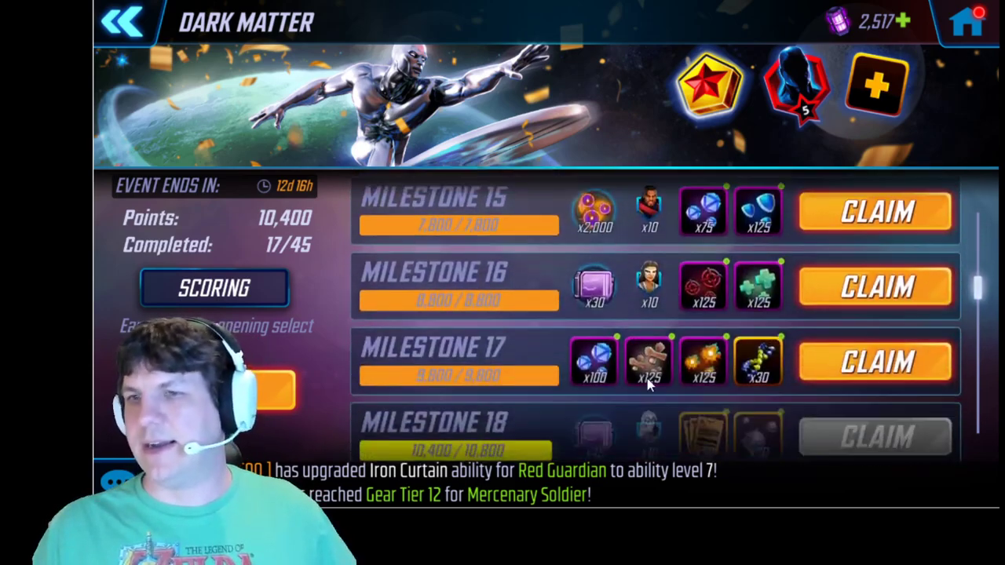
scroll(628, 360, down, 1)
scroll(628, 360, down, 1)
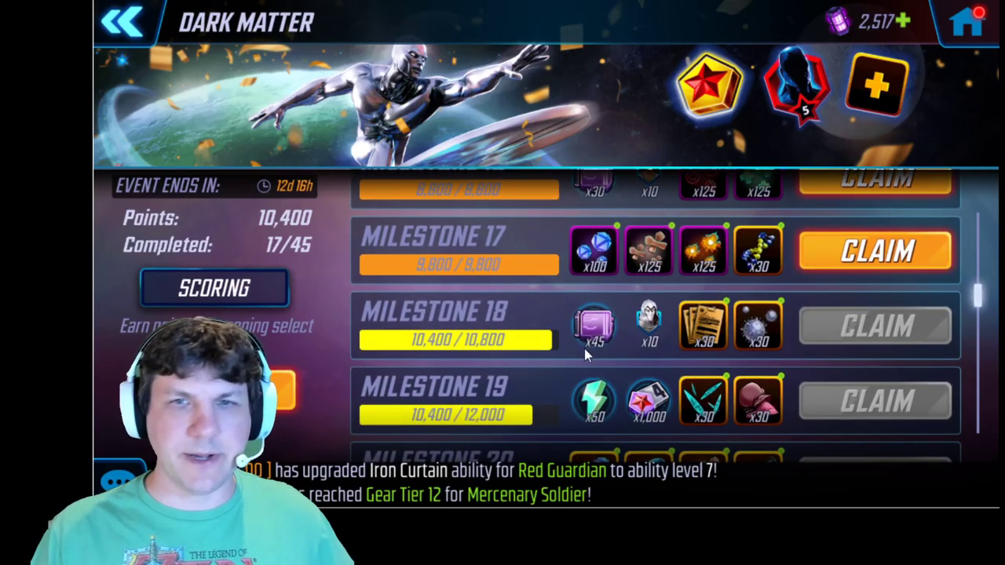
scroll(584, 348, down, 4)
scroll(616, 342, down, 2)
scroll(603, 310, down, 3)
scroll(620, 259, down, 1)
scroll(620, 259, up, 4)
scroll(620, 298, up, 2)
scroll(621, 330, up, 1)
scroll(621, 341, up, 2)
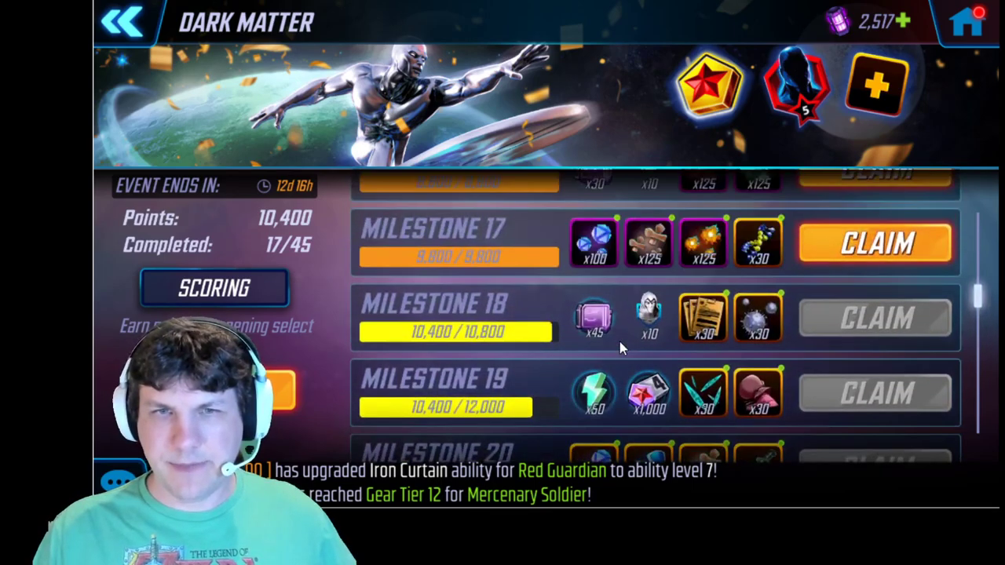
scroll(620, 341, up, 1)
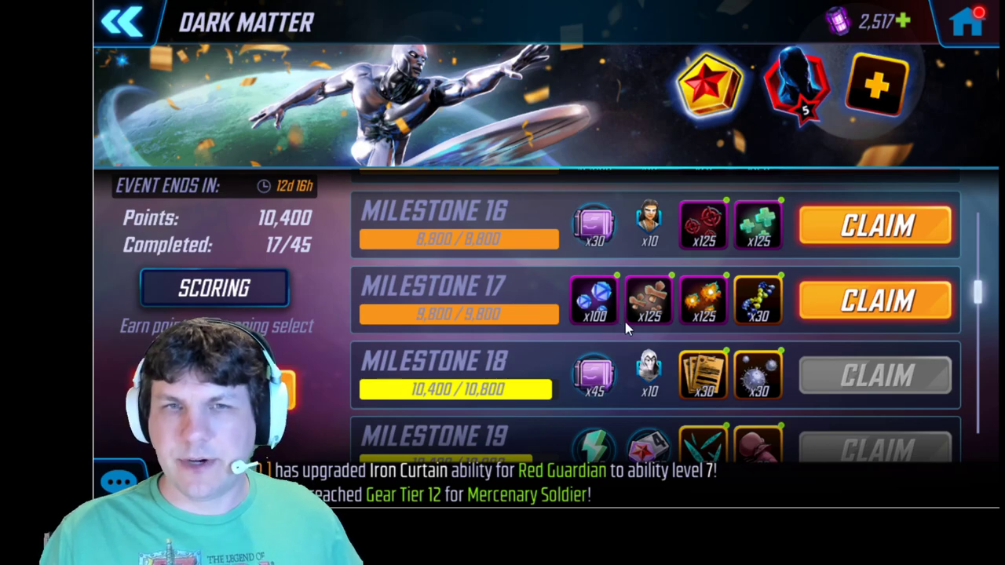
click(135, 39)
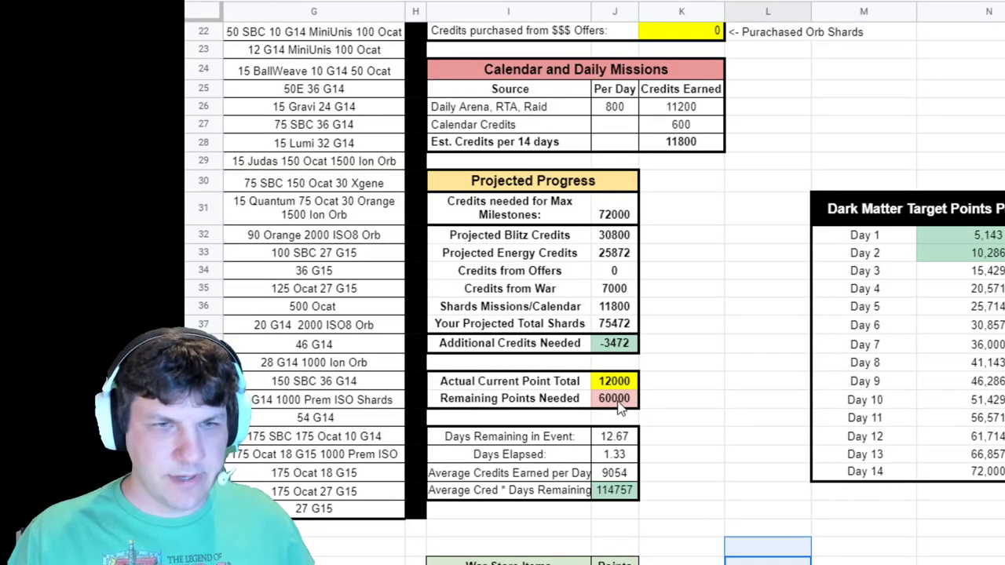
- Enter 10400 as Actual Current Point Total and verify 61600 remaining and 99153 Average Cred * Days
click(614, 380)
text(10400)
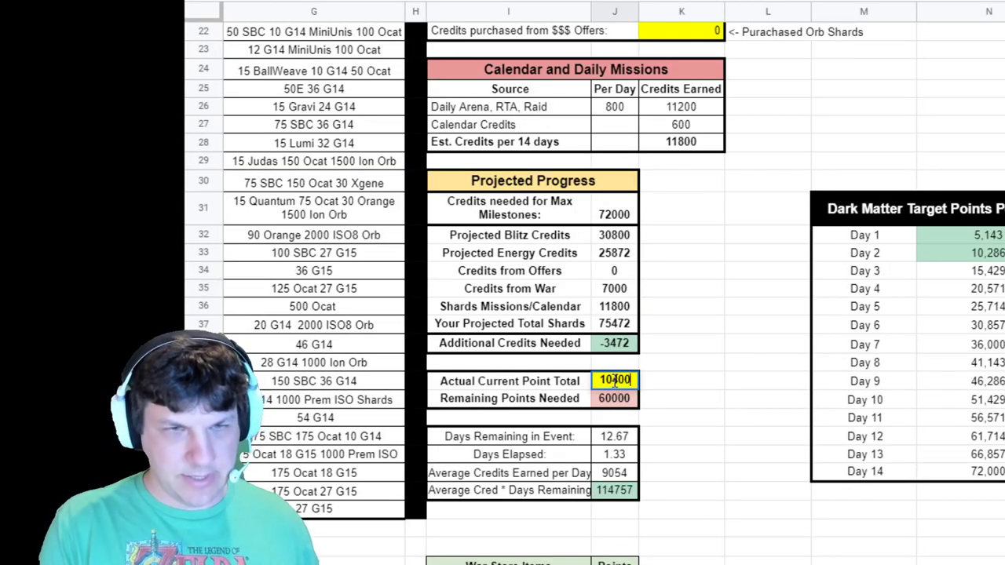
key(Return)
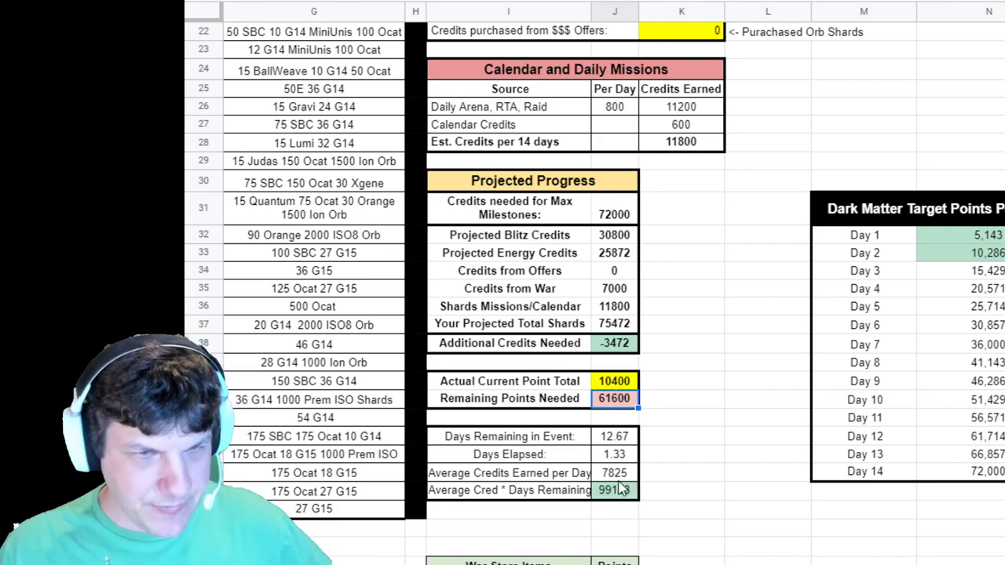
click(617, 491)
click(613, 472)
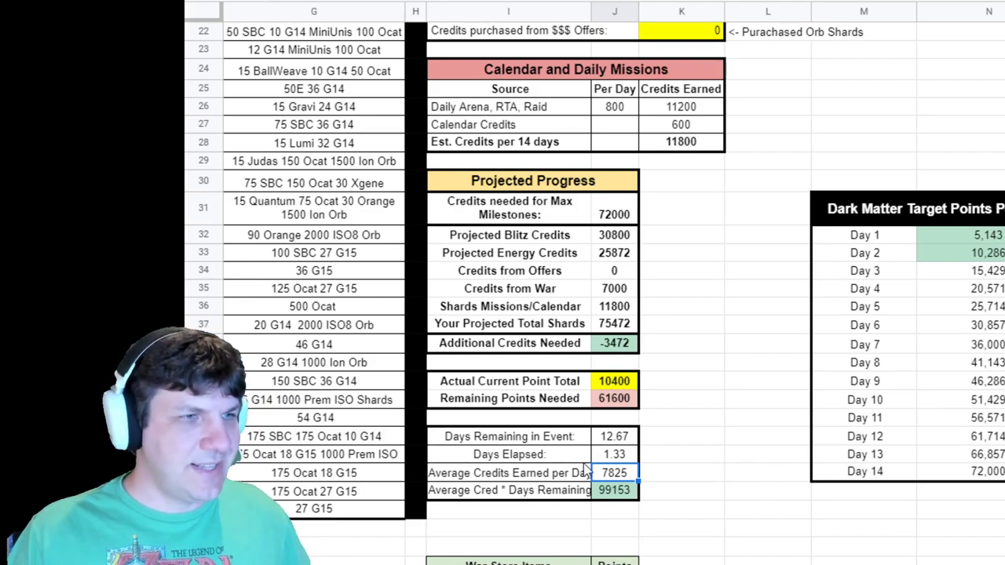
click(739, 363)
click(767, 440)
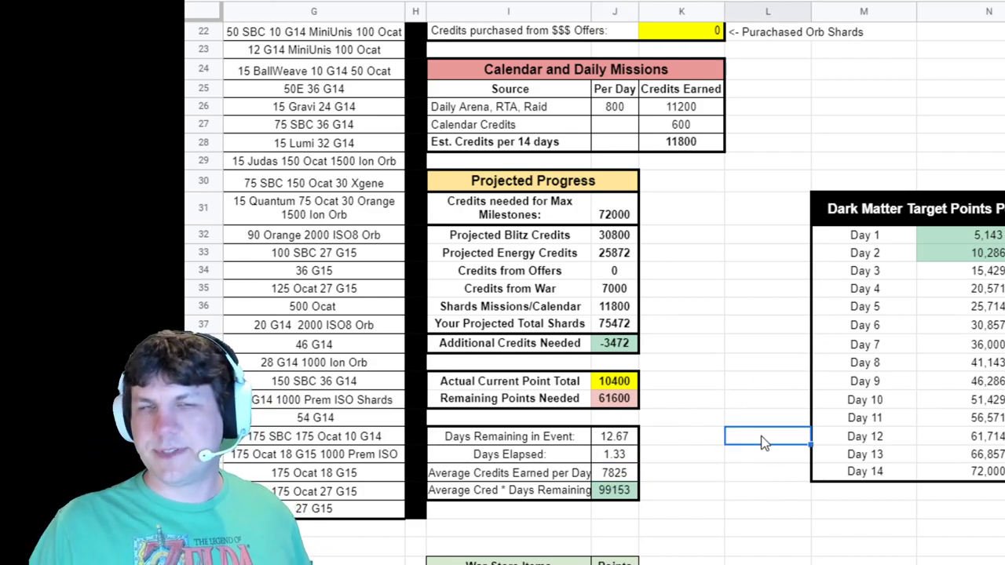